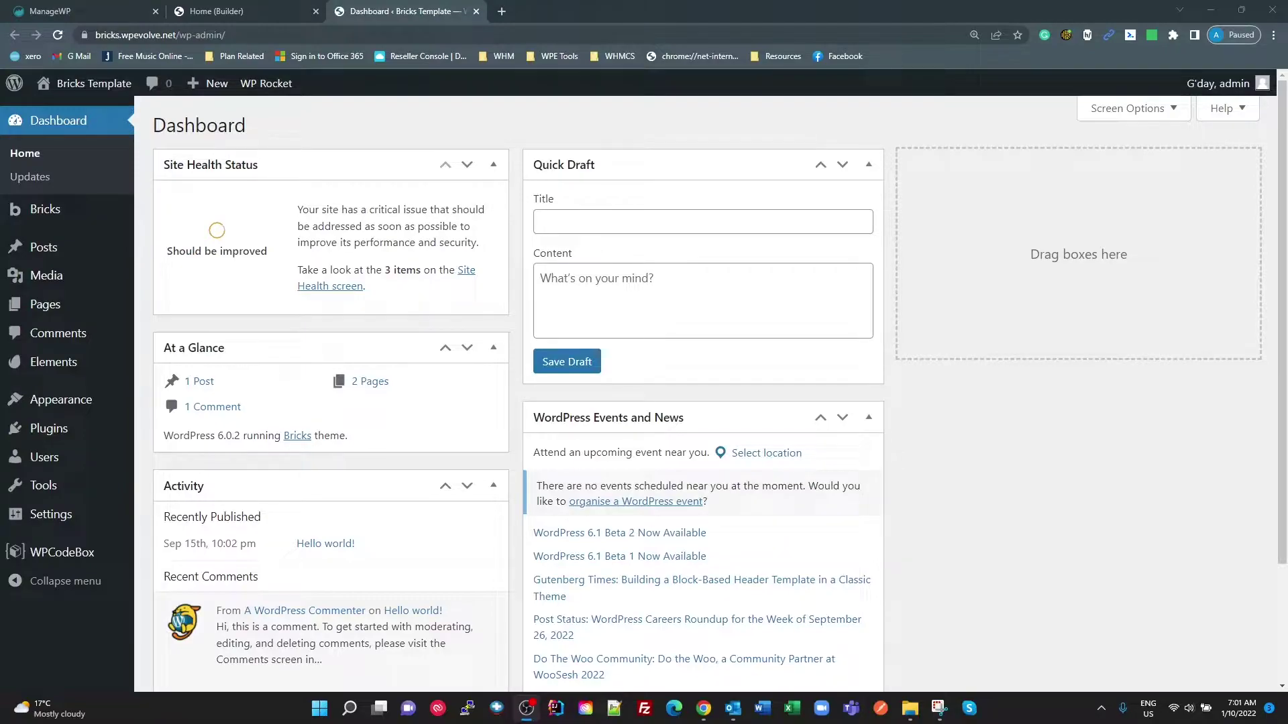
# Open the Bricks Getting Started page in the WordPress admin and check the installed version number
pyautogui.click(49, 214)
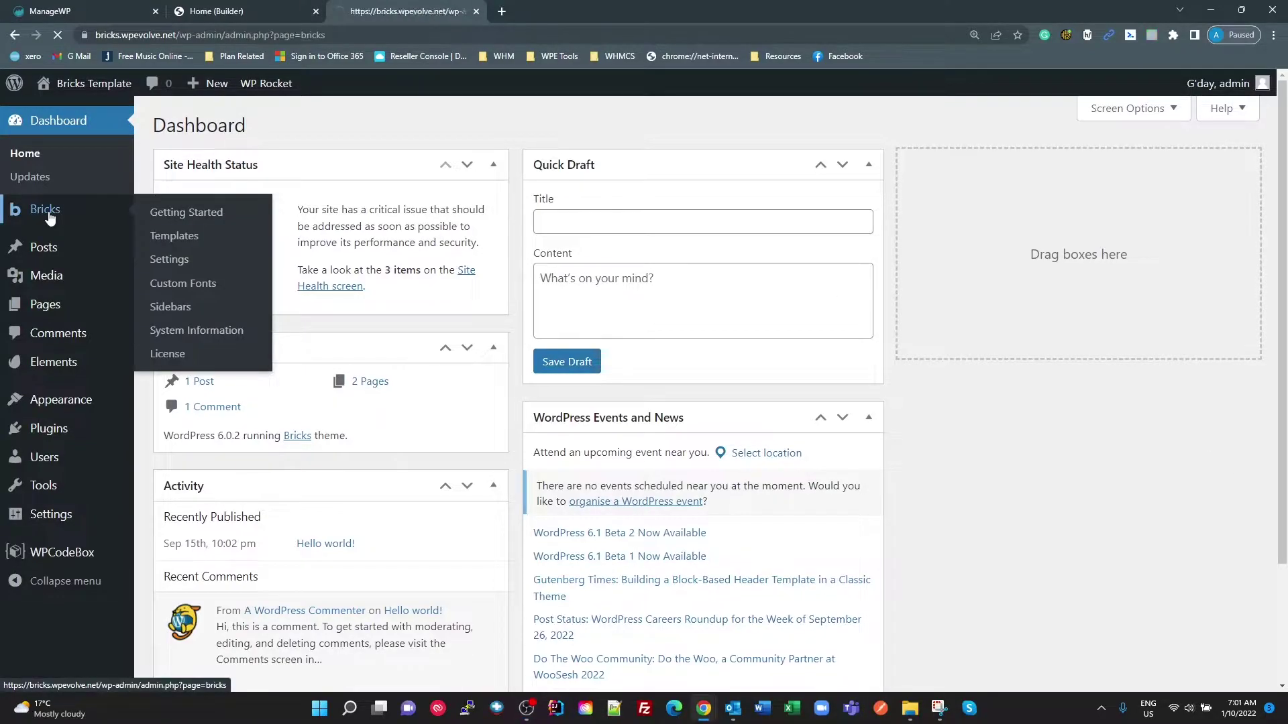
pyautogui.doubleClick(344, 156)
pyautogui.click(421, 173)
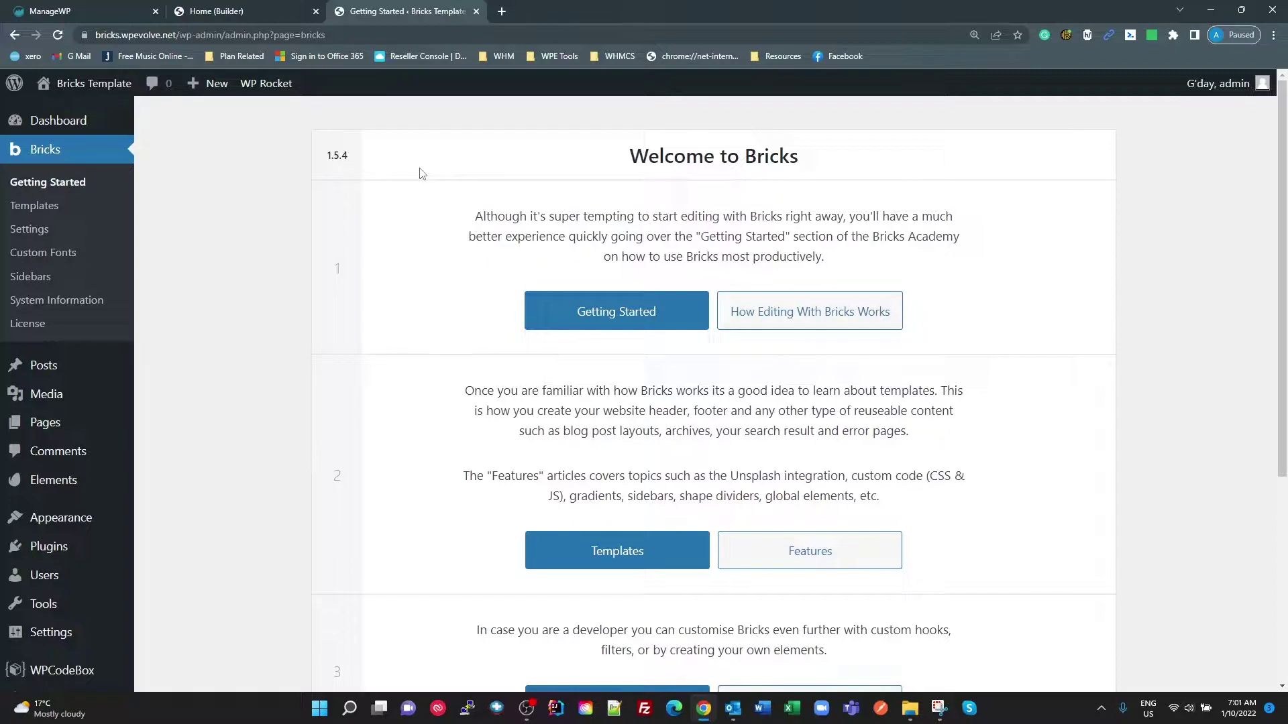
pyautogui.doubleClick(337, 155)
# Switch to the Home page builder, select the section containing the heading and try to insert a new section above it
pyautogui.click(257, 13)
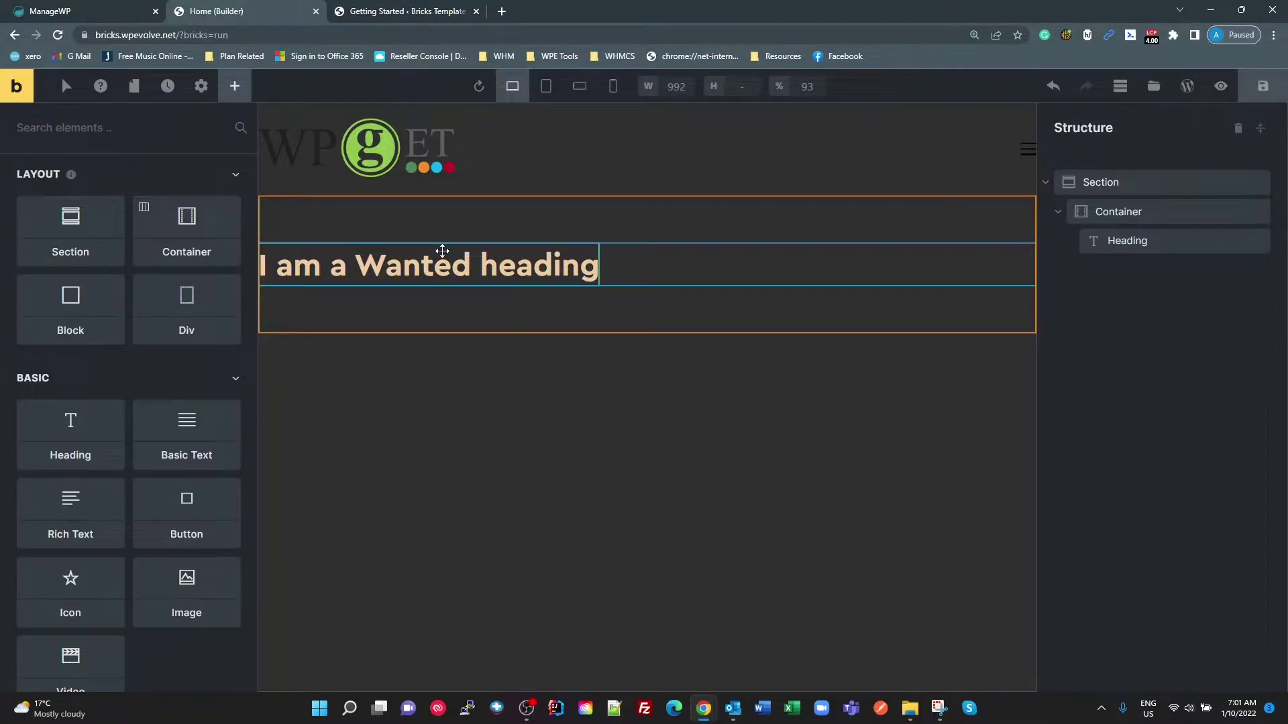
pyautogui.click(552, 212)
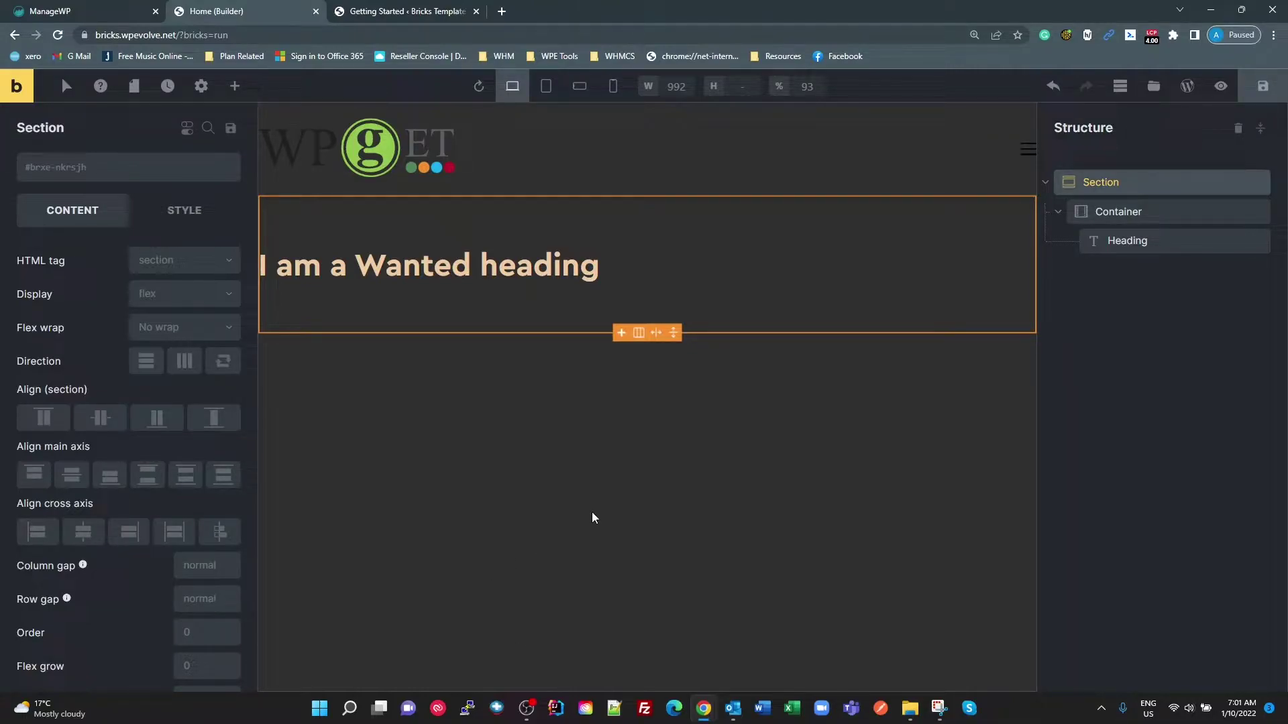
pyautogui.click(234, 86)
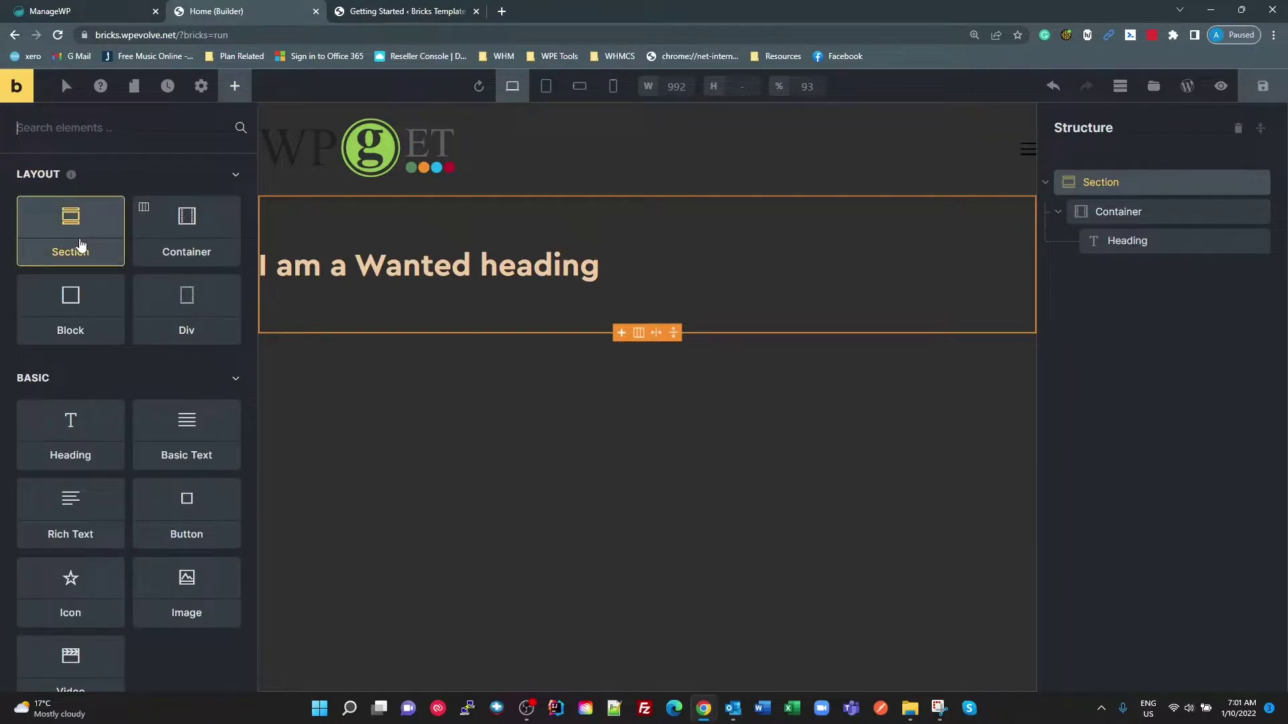
pyautogui.moveTo(73, 243); pyautogui.dragTo(507, 205)
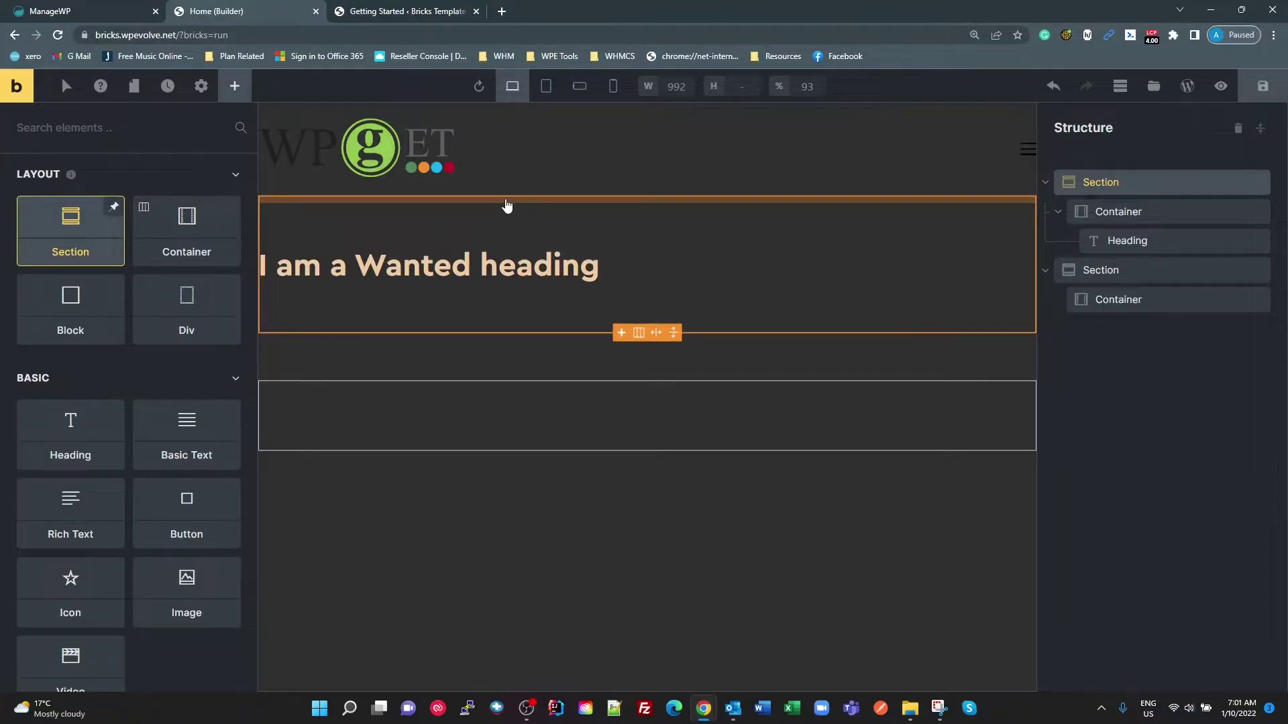
pyautogui.moveTo(617, 213)
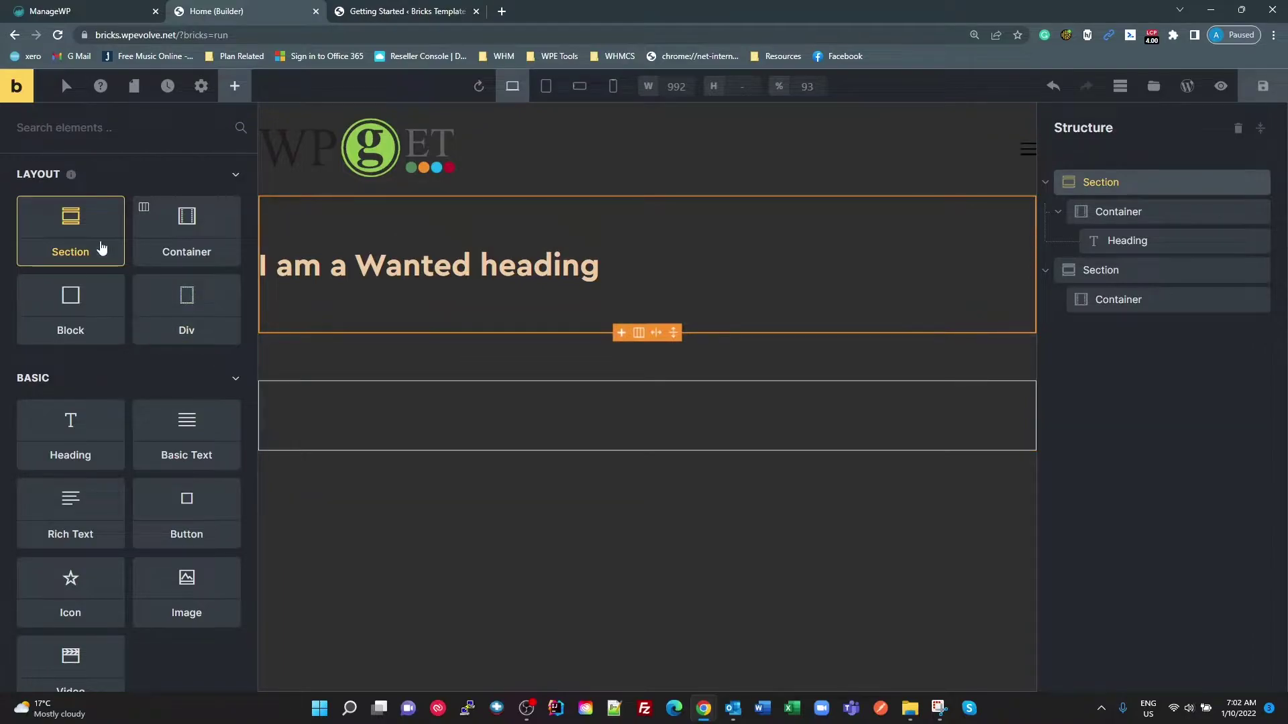
# Add two more empty sections, aiming to place them above the heading's section
pyautogui.moveTo(70, 225); pyautogui.dragTo(374, 207)
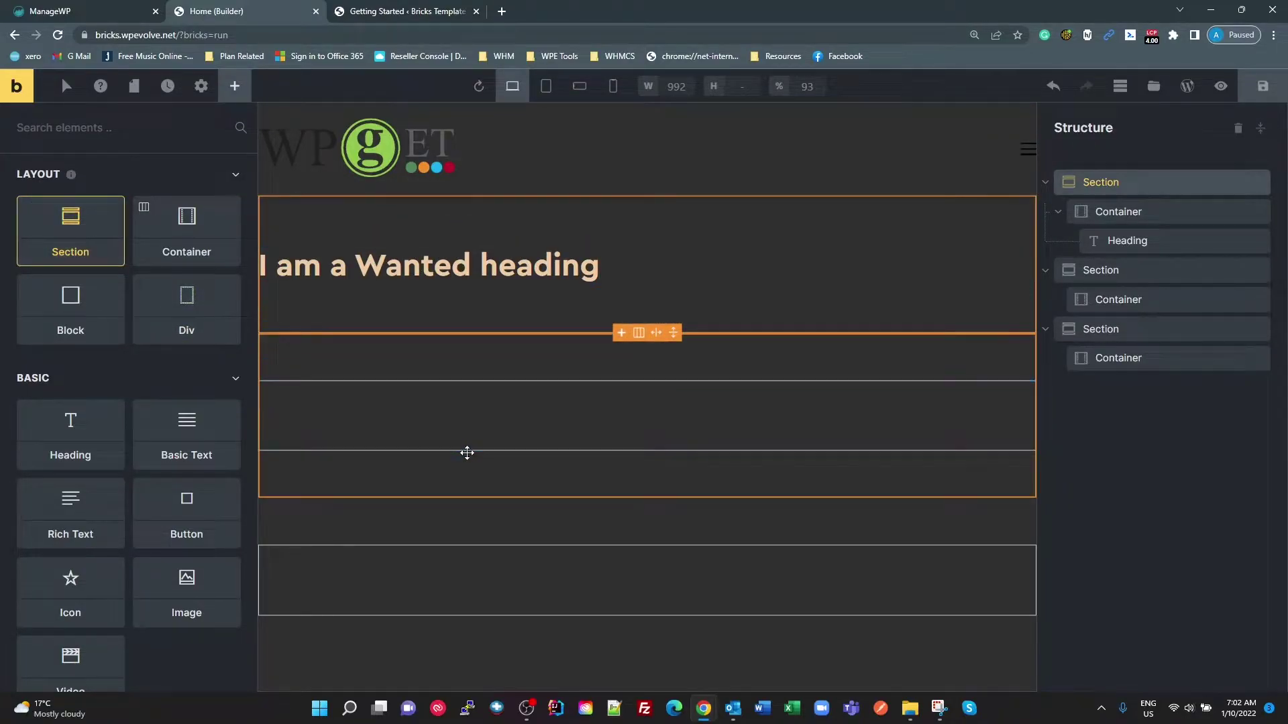
pyautogui.moveTo(69, 219); pyautogui.dragTo(308, 192)
pyautogui.moveTo(92, 250); pyautogui.dragTo(330, 202)
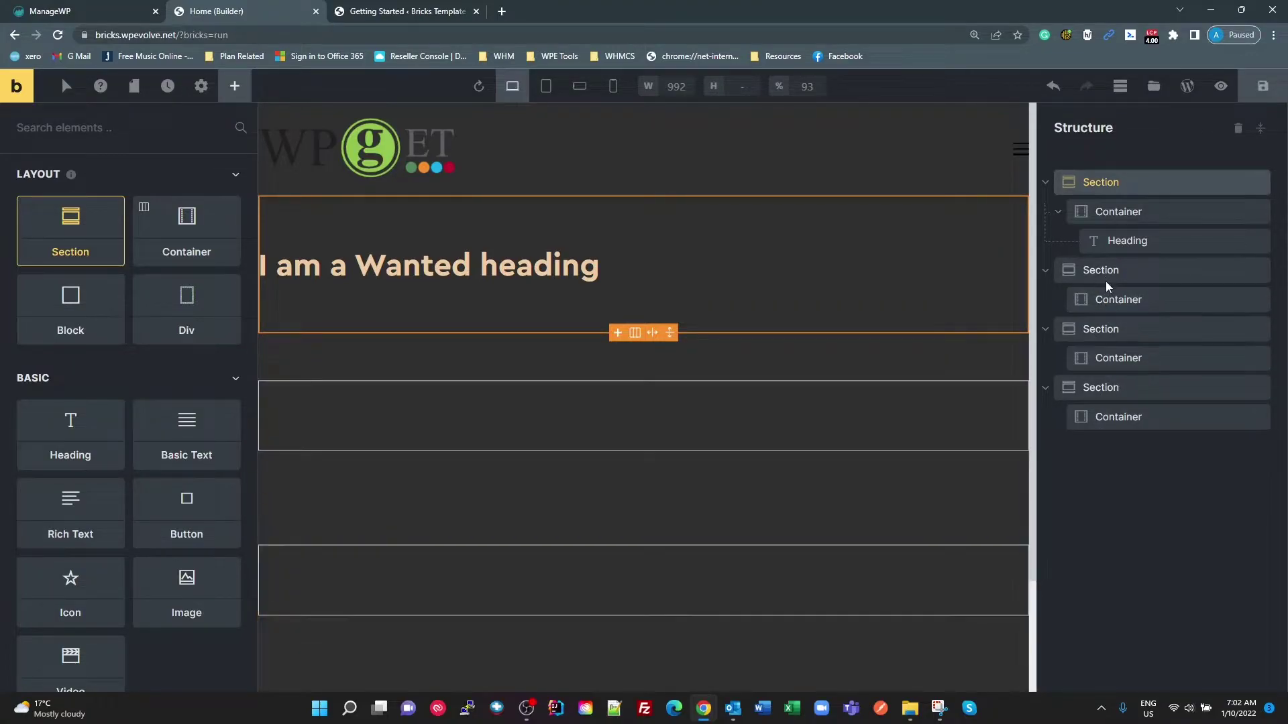
pyautogui.scroll(-2, 699, 408)
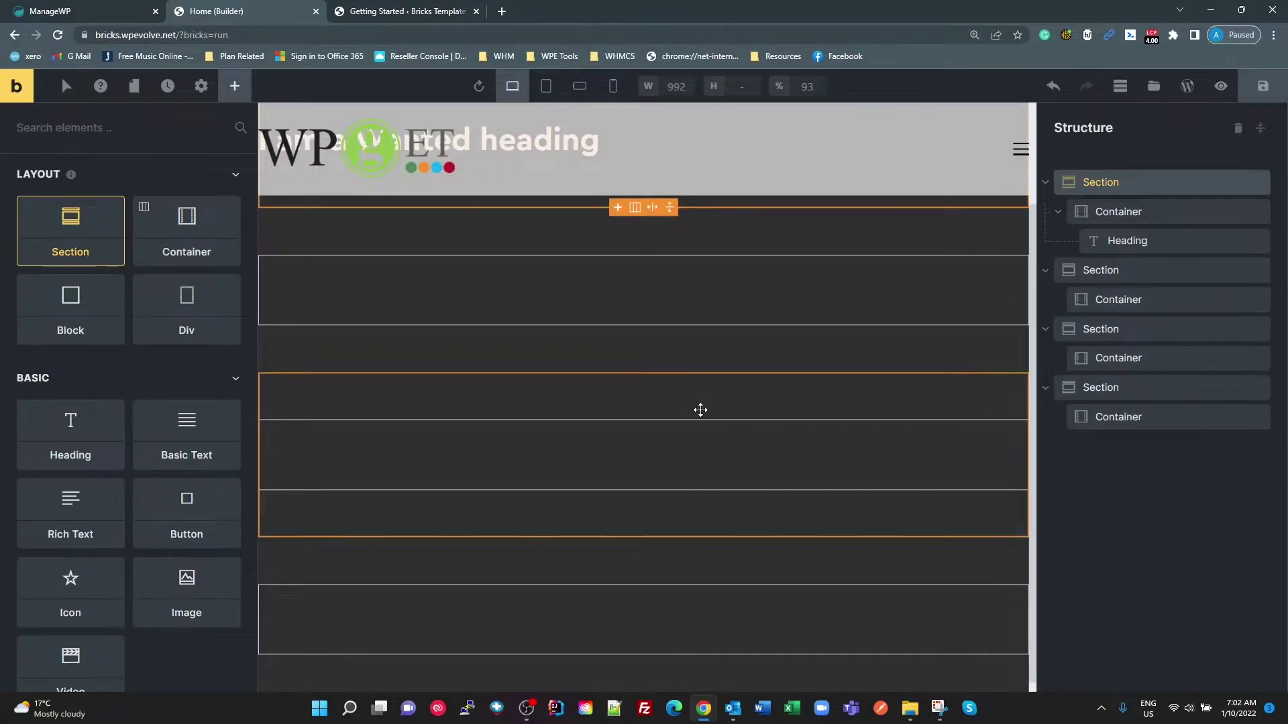
pyautogui.scroll(2, 662, 497)
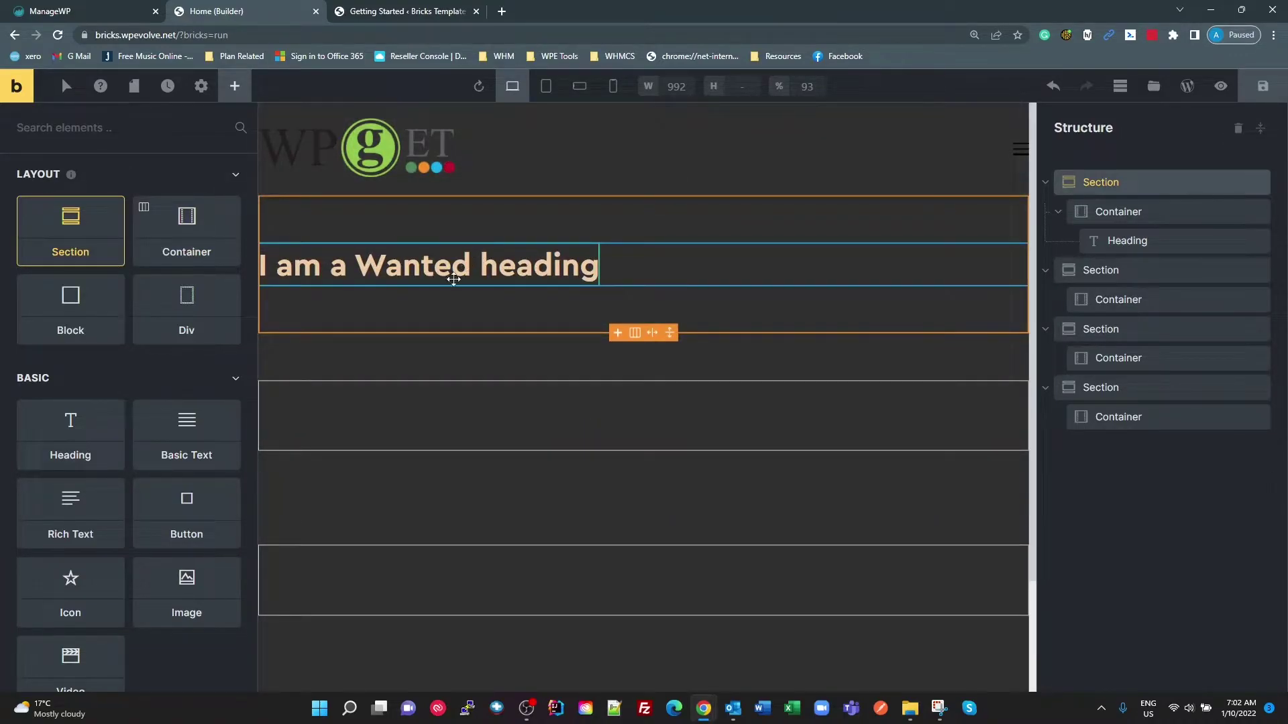
pyautogui.moveTo(38, 245); pyautogui.dragTo(409, 196)
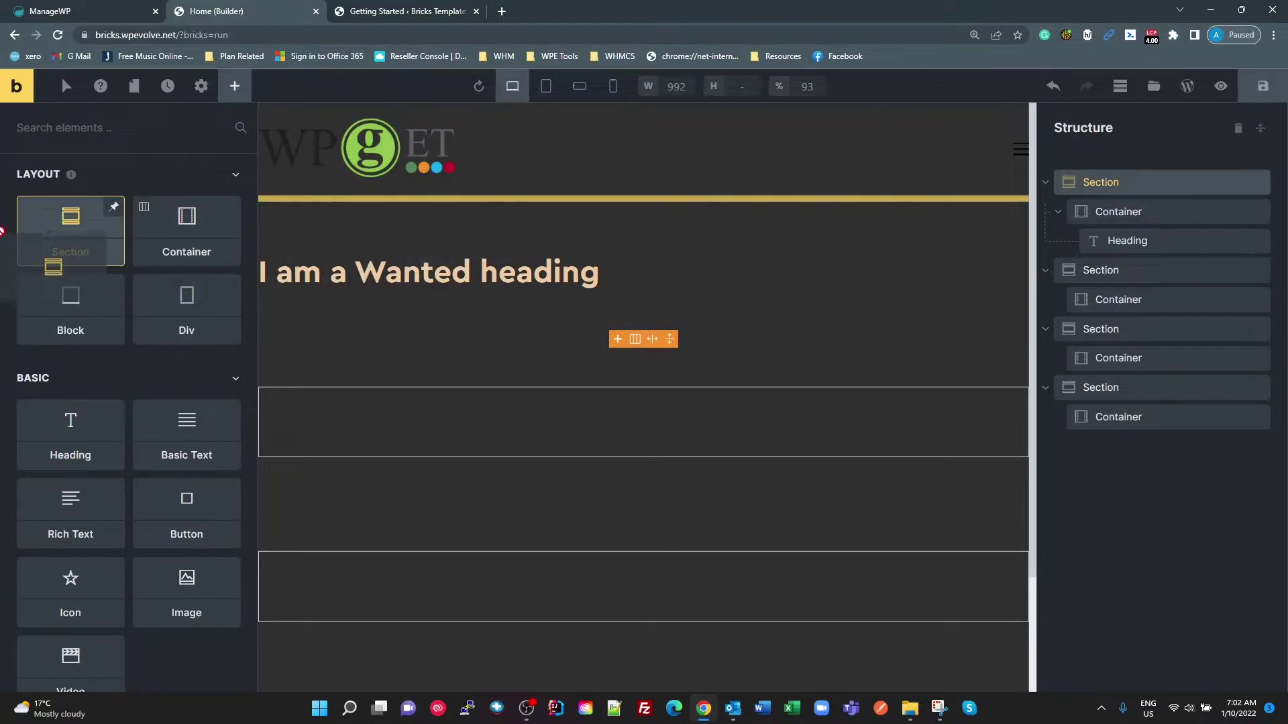
pyautogui.scroll(-2, 610, 572)
pyautogui.scroll(2, 610, 572)
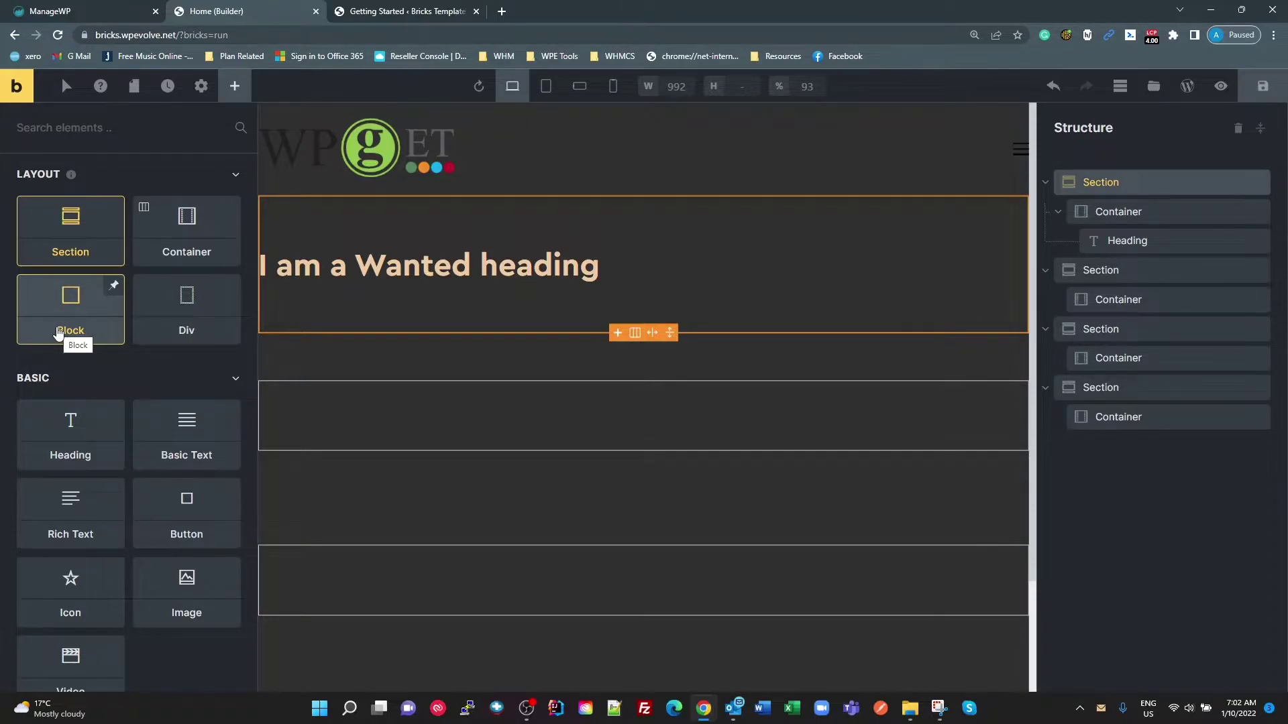
pyautogui.click(1188, 707)
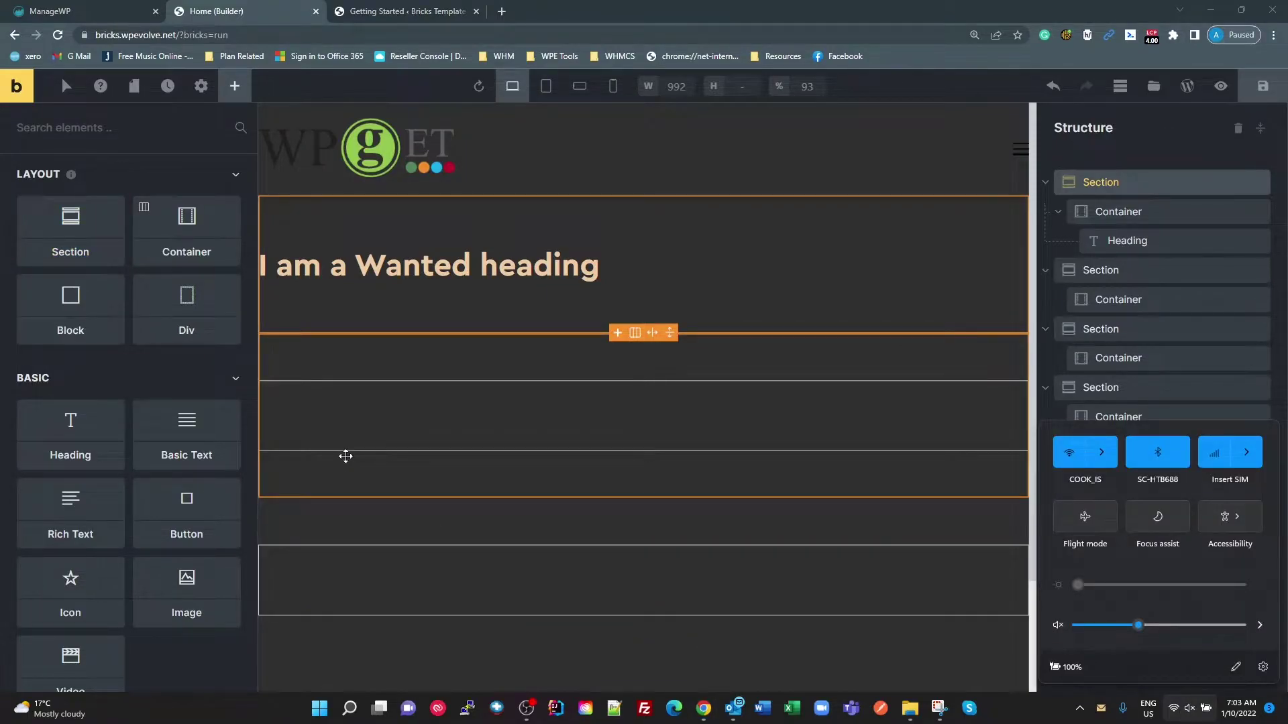
pyautogui.click(161, 230)
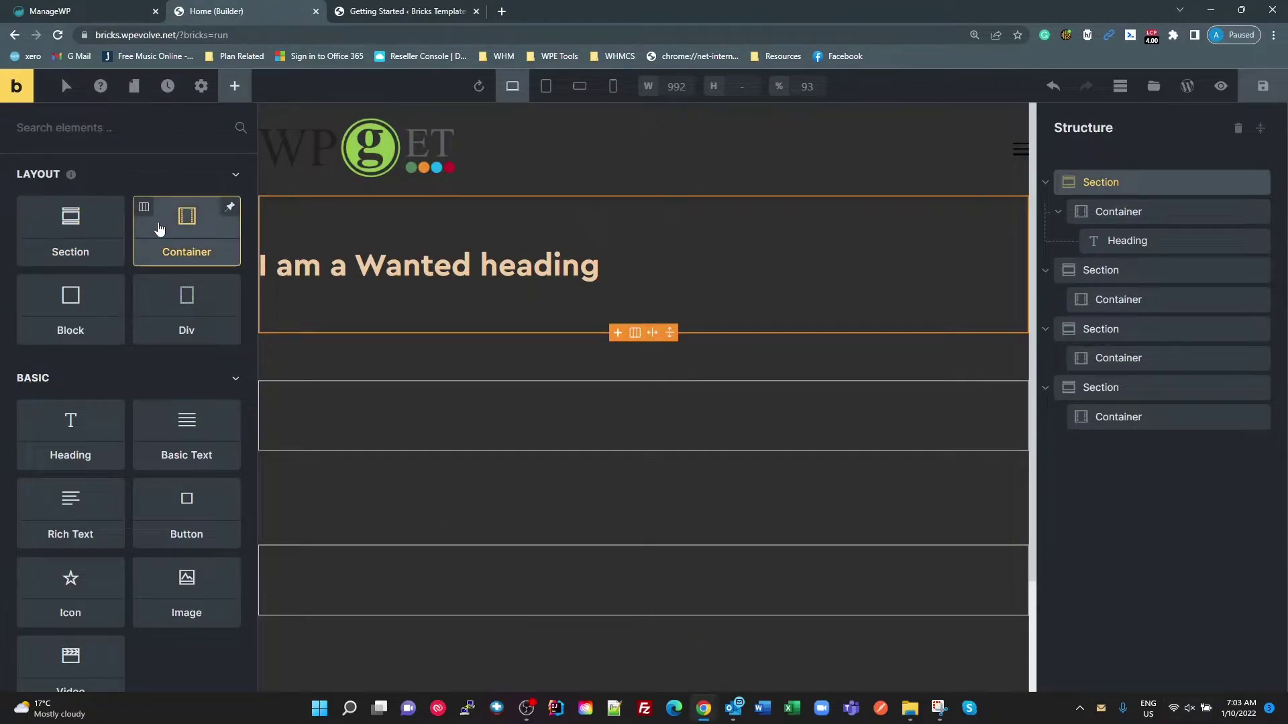
# Open the WPGet Dark theme style and review its conditions and the list of available setting groups
pyautogui.click(201, 86)
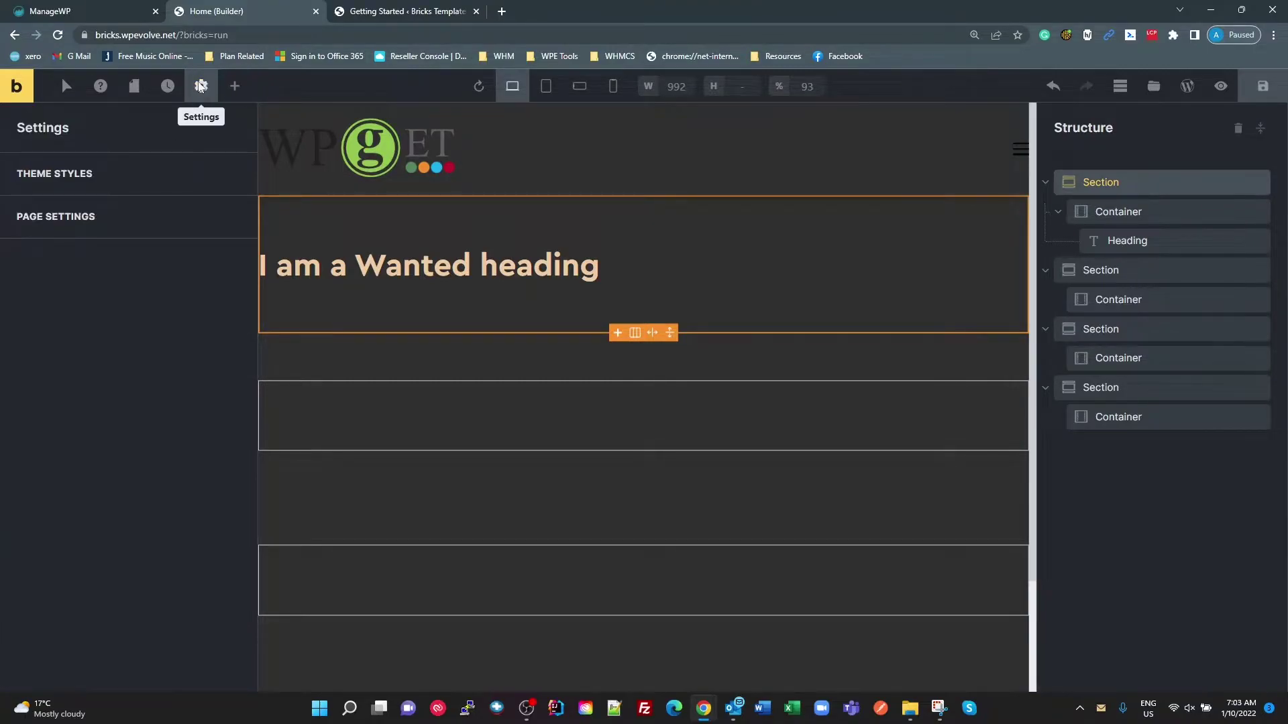
pyautogui.click(82, 185)
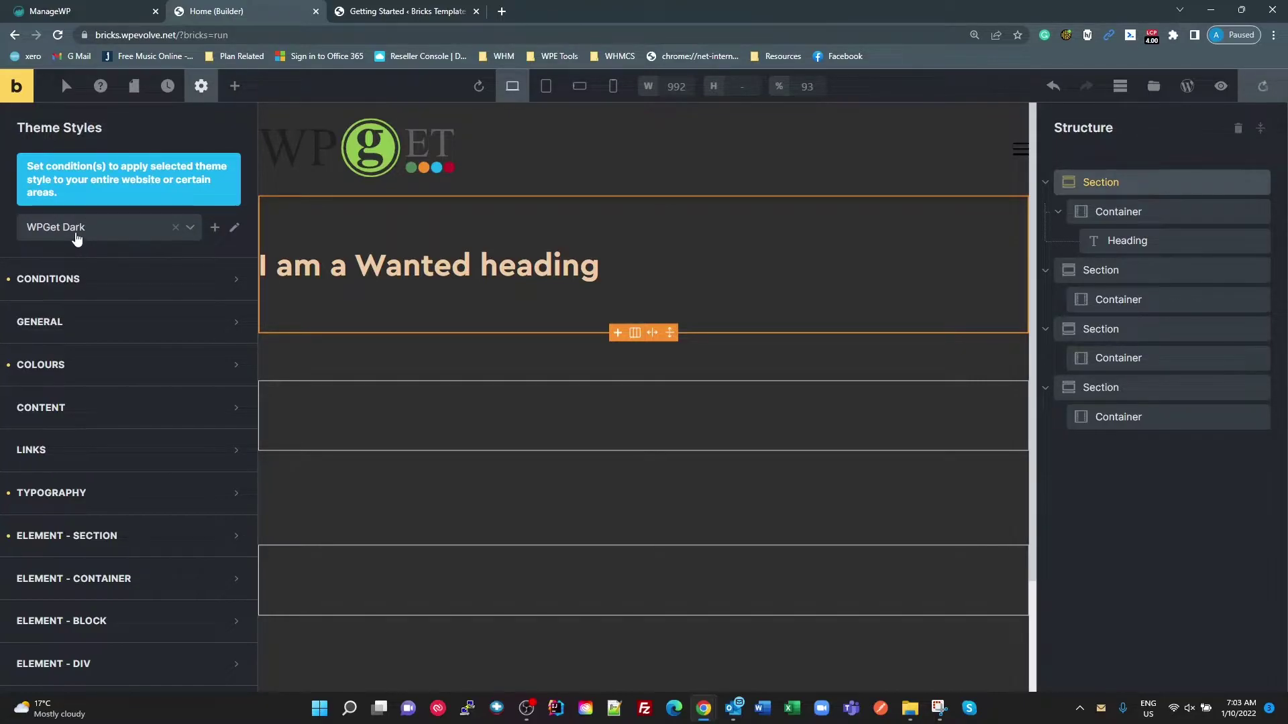
pyautogui.click(89, 281)
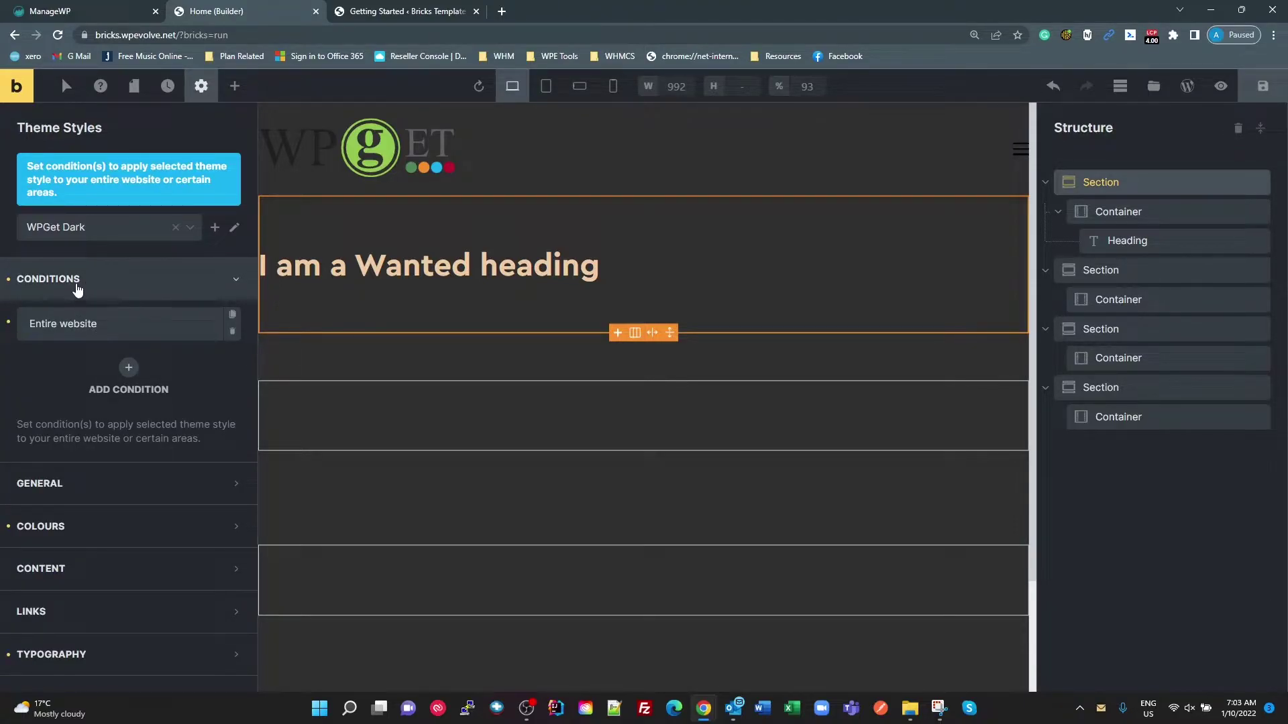
pyautogui.click(77, 288)
pyautogui.scroll(-1, 97, 513)
pyautogui.scroll(-5, 97, 513)
pyautogui.scroll(6, 57, 515)
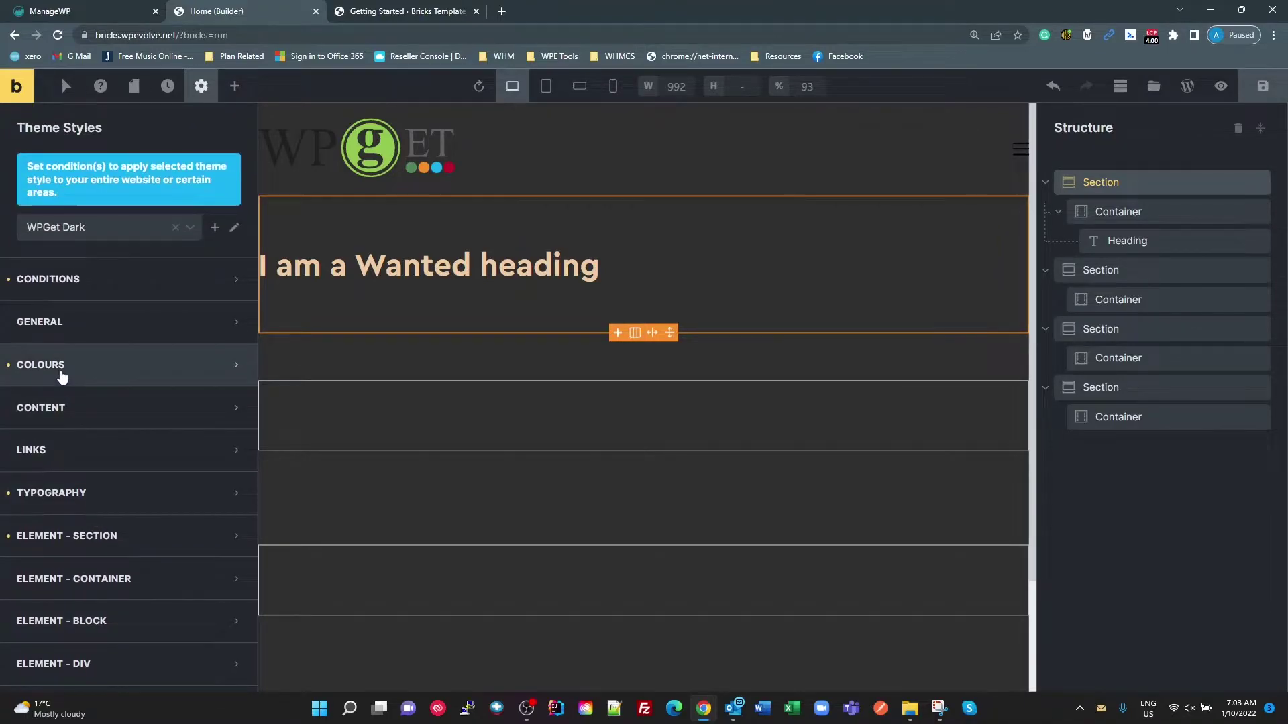
# Enlarge the builder interface to 150% and examine the theme style's colour settings and the note on where they apply
pyautogui.click(63, 379)
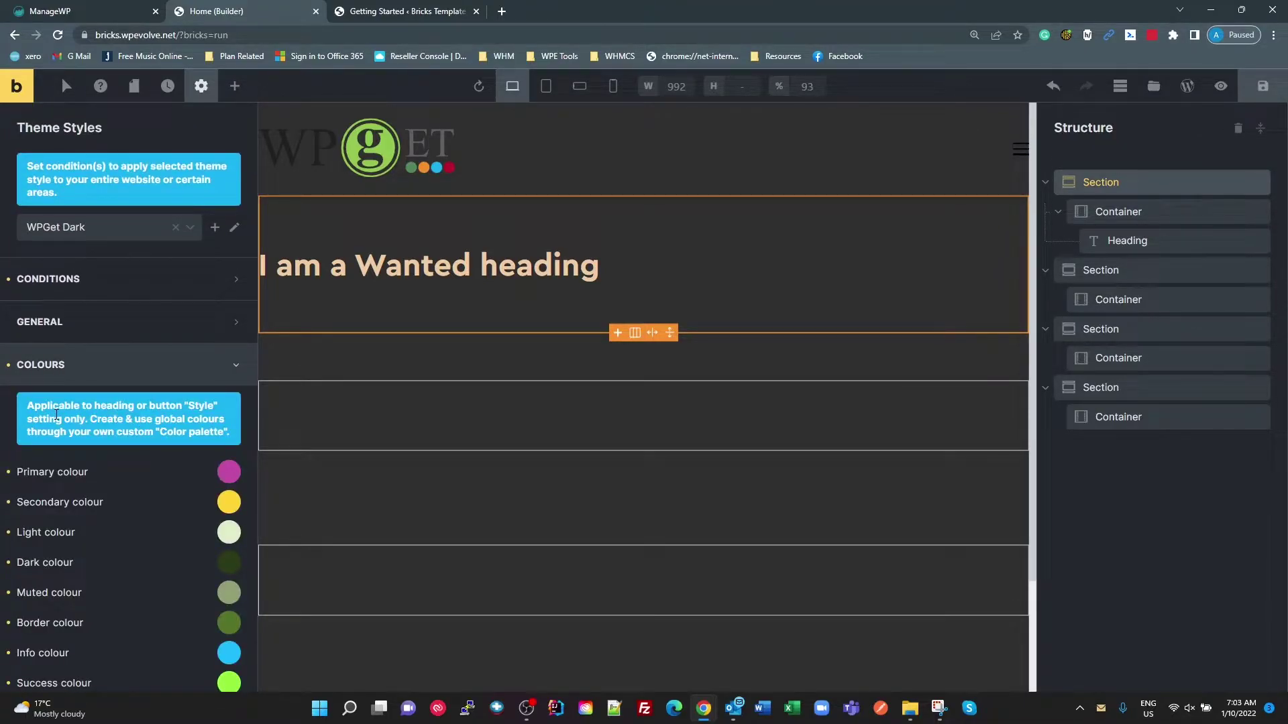
pyautogui.hotkey('ctrl', '+')
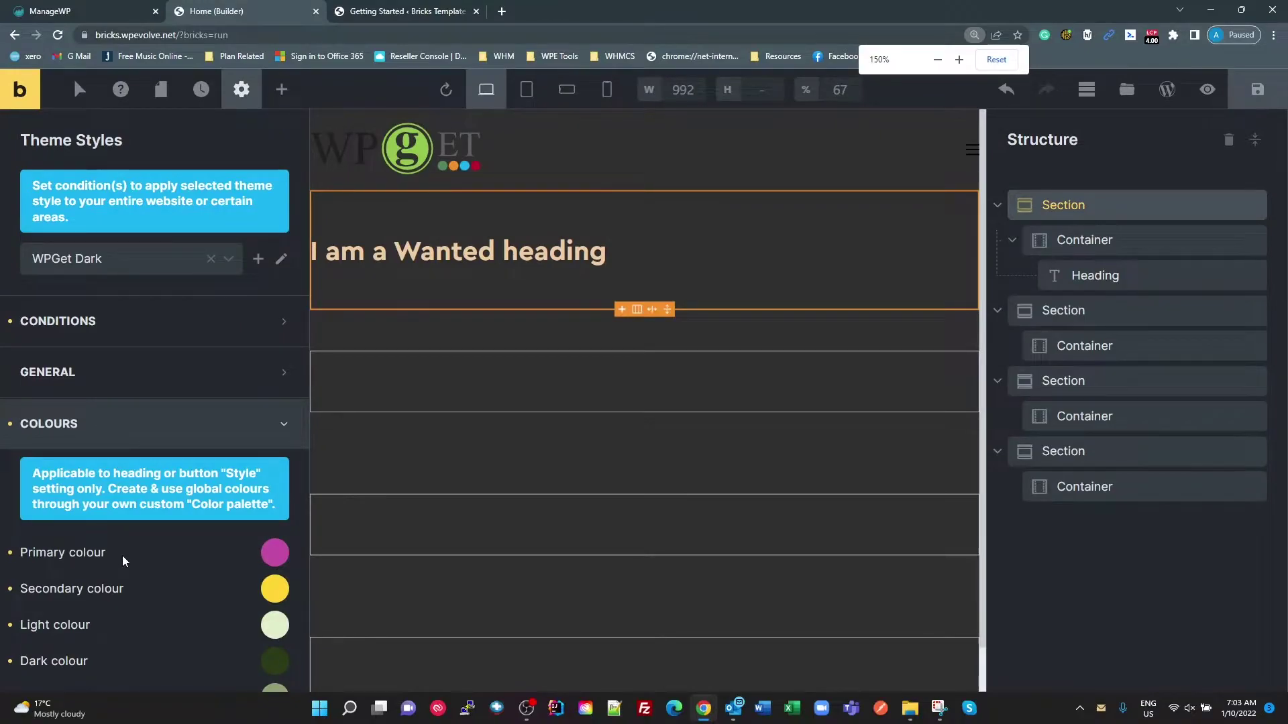
pyautogui.scroll(-4, 122, 548)
pyautogui.moveTo(34, 207); pyautogui.dragTo(261, 233)
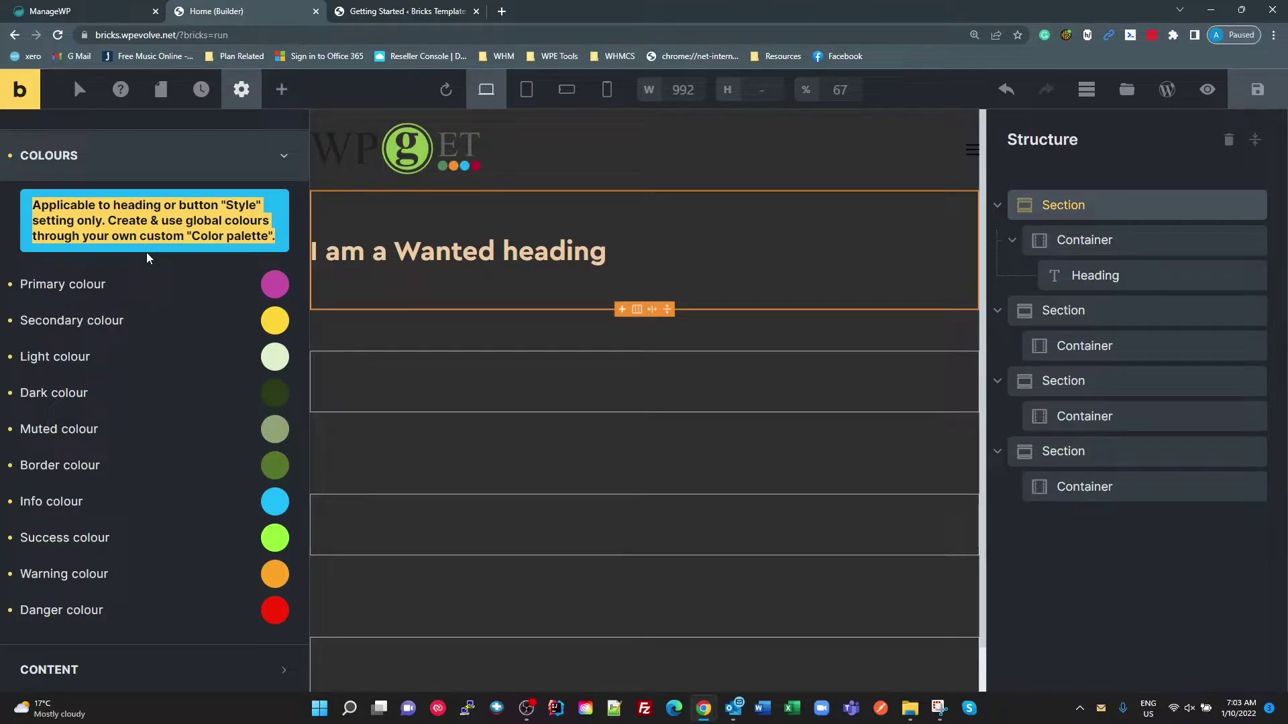
pyautogui.click(195, 250)
pyautogui.scroll(-3, 211, 372)
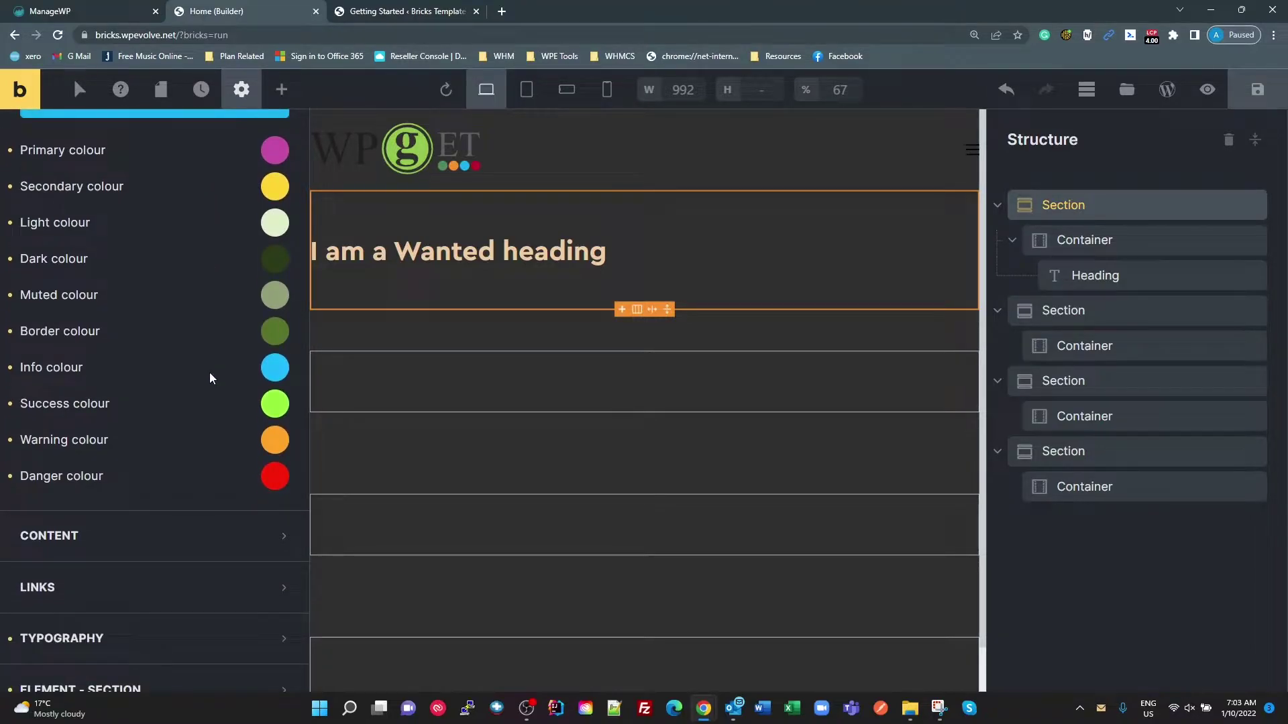
pyautogui.scroll(3, 209, 372)
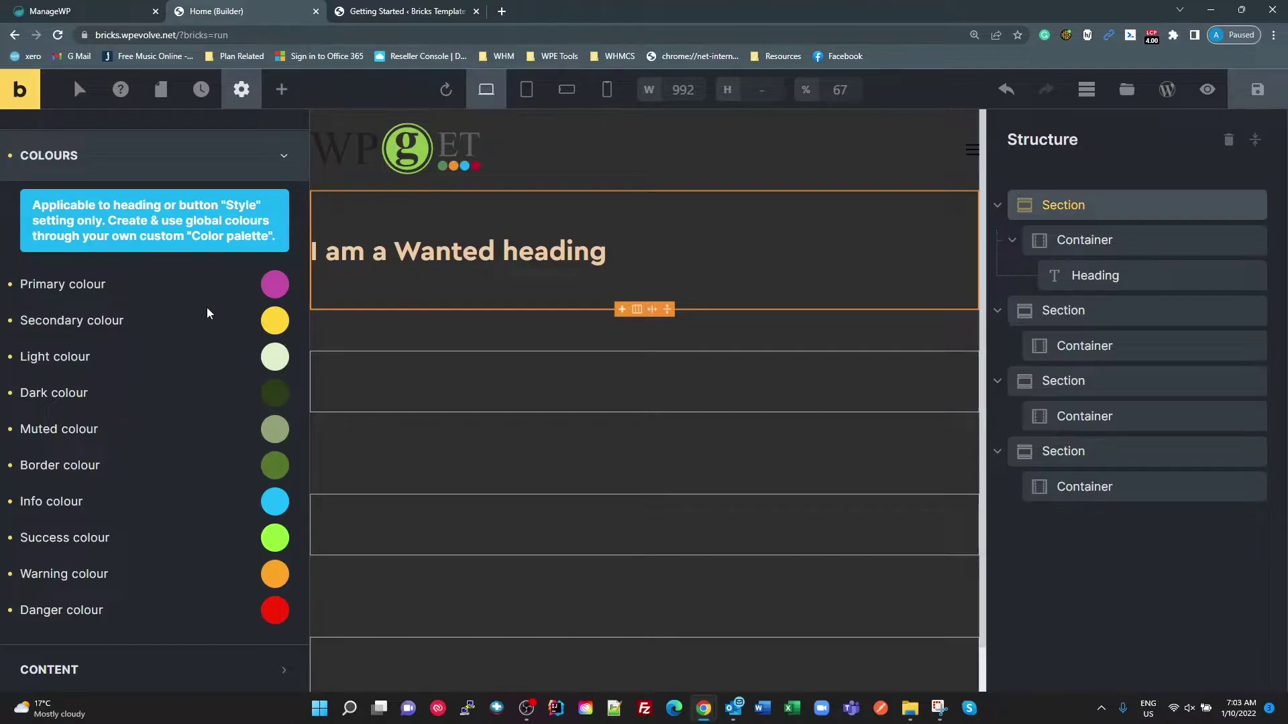
pyautogui.scroll(-1, 231, 477)
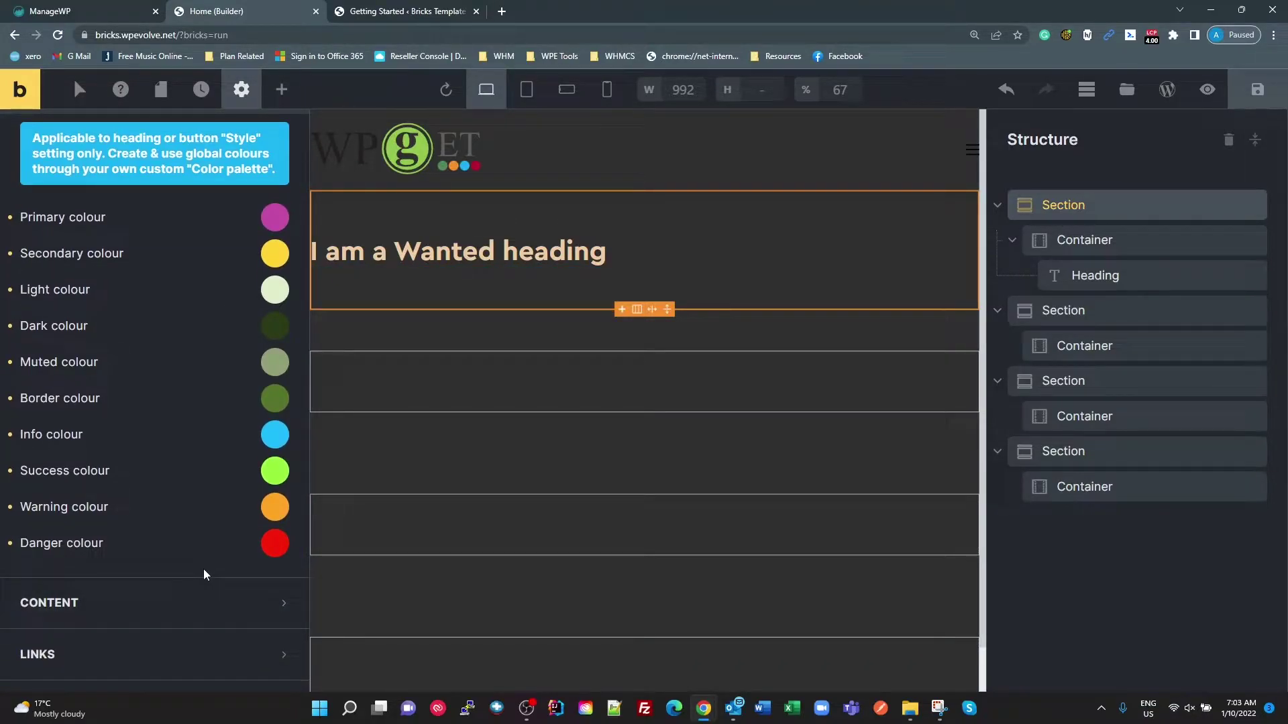
pyautogui.scroll(1, 207, 545)
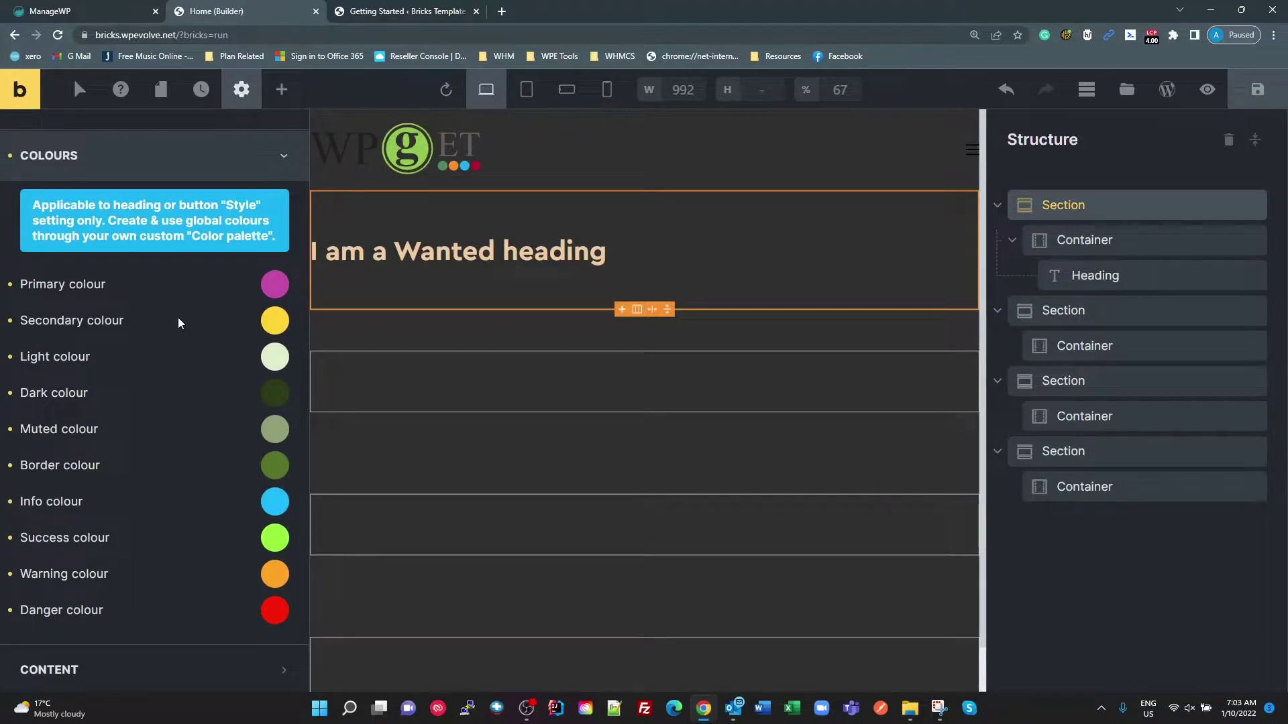
# Open the theme style's primary colour picker and inspect the editing options of the WPG Default palette
pyautogui.click(276, 288)
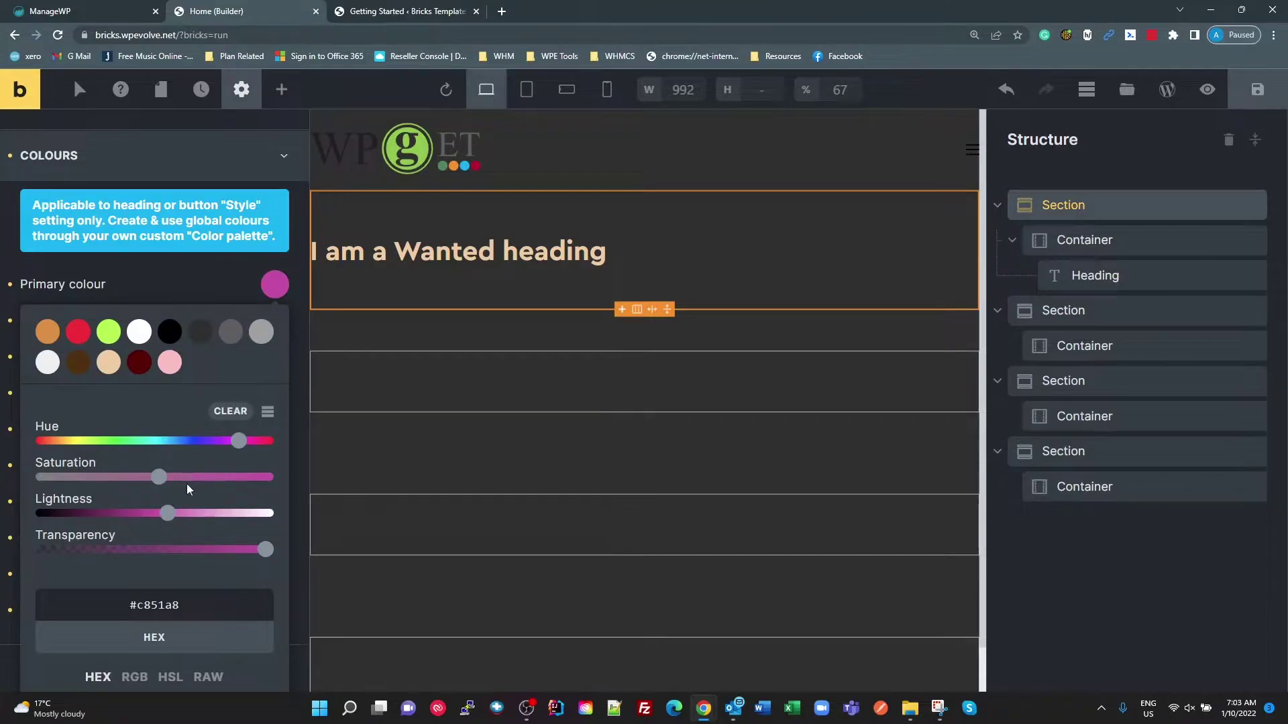
pyautogui.scroll(-2, 187, 477)
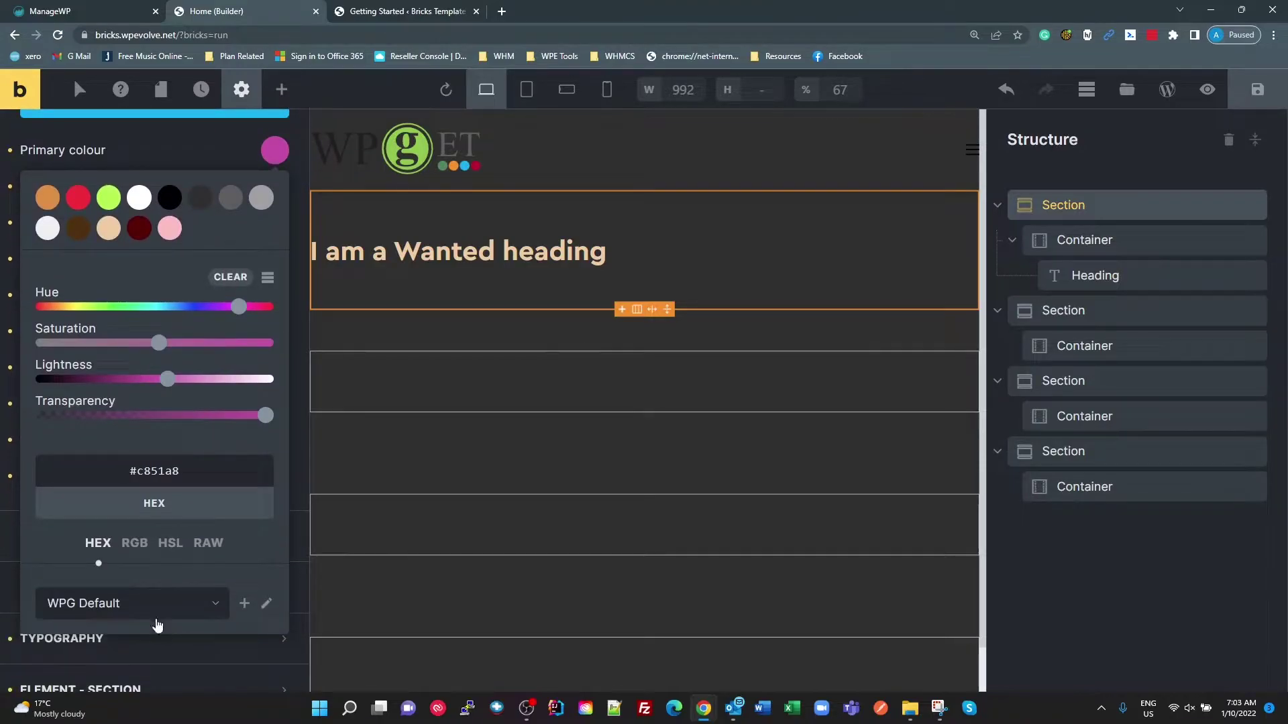
pyautogui.click(267, 604)
pyautogui.click(256, 521)
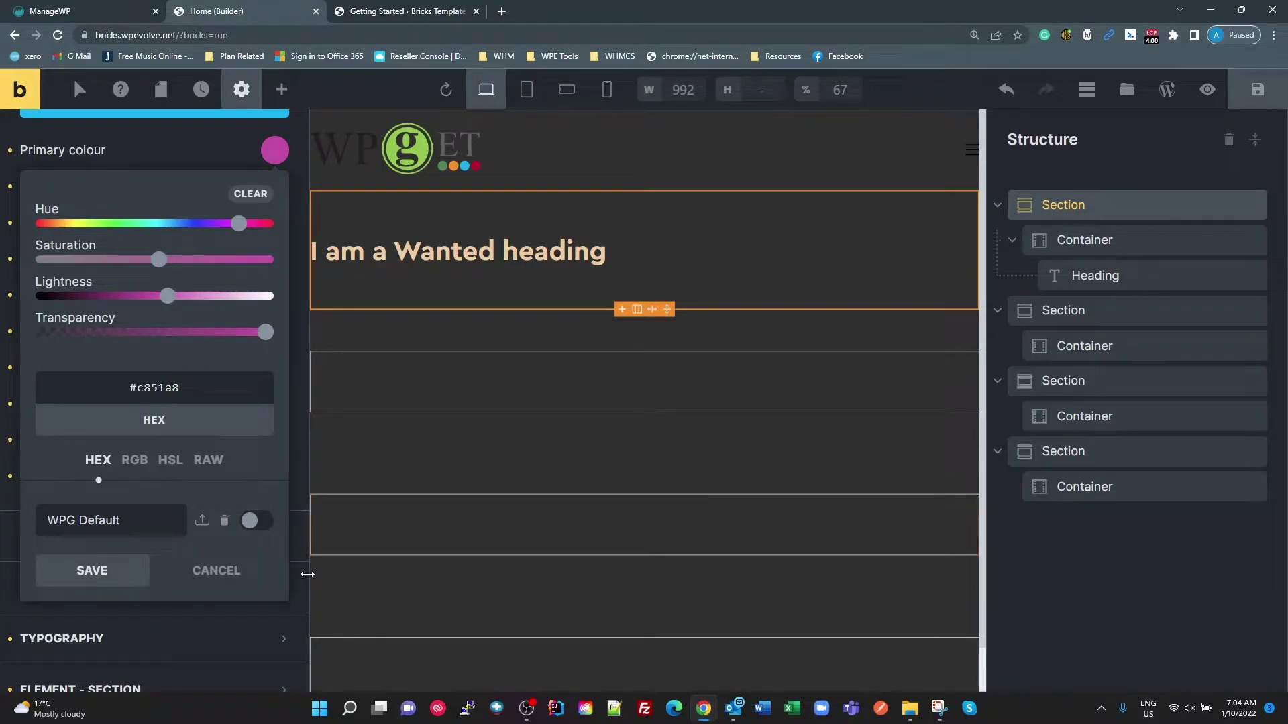
pyautogui.click(306, 547)
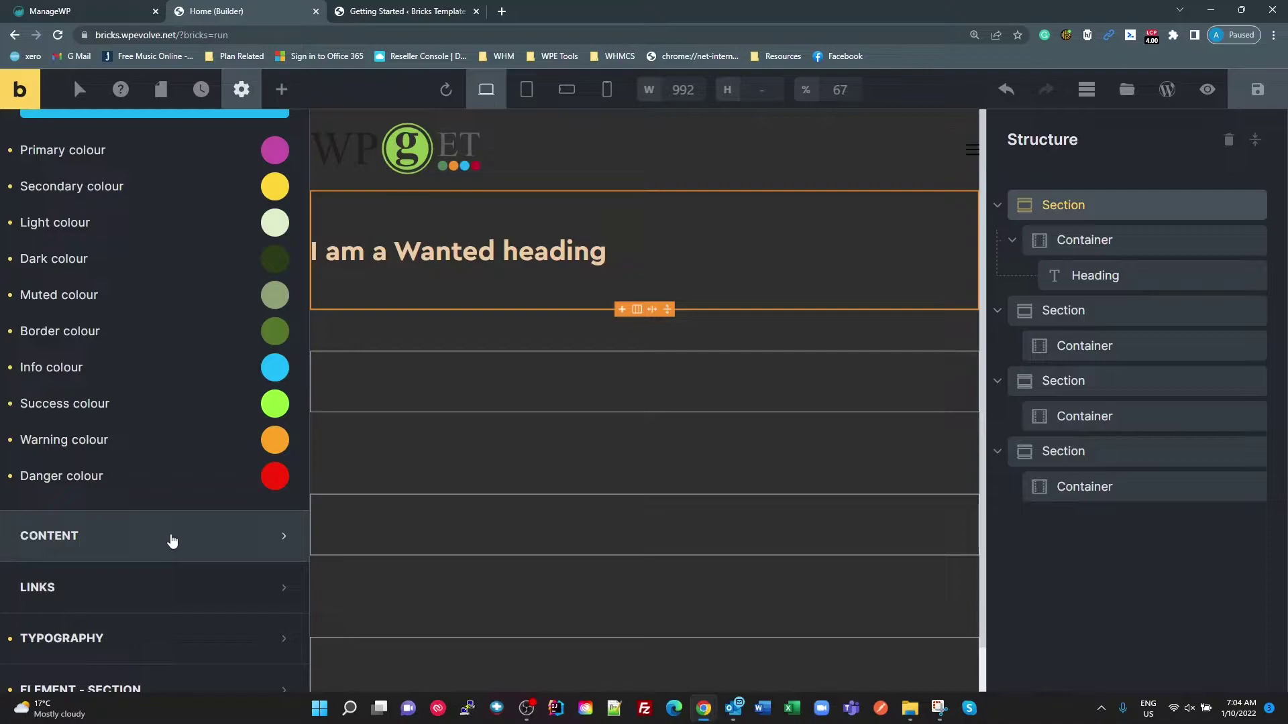
pyautogui.click(281, 158)
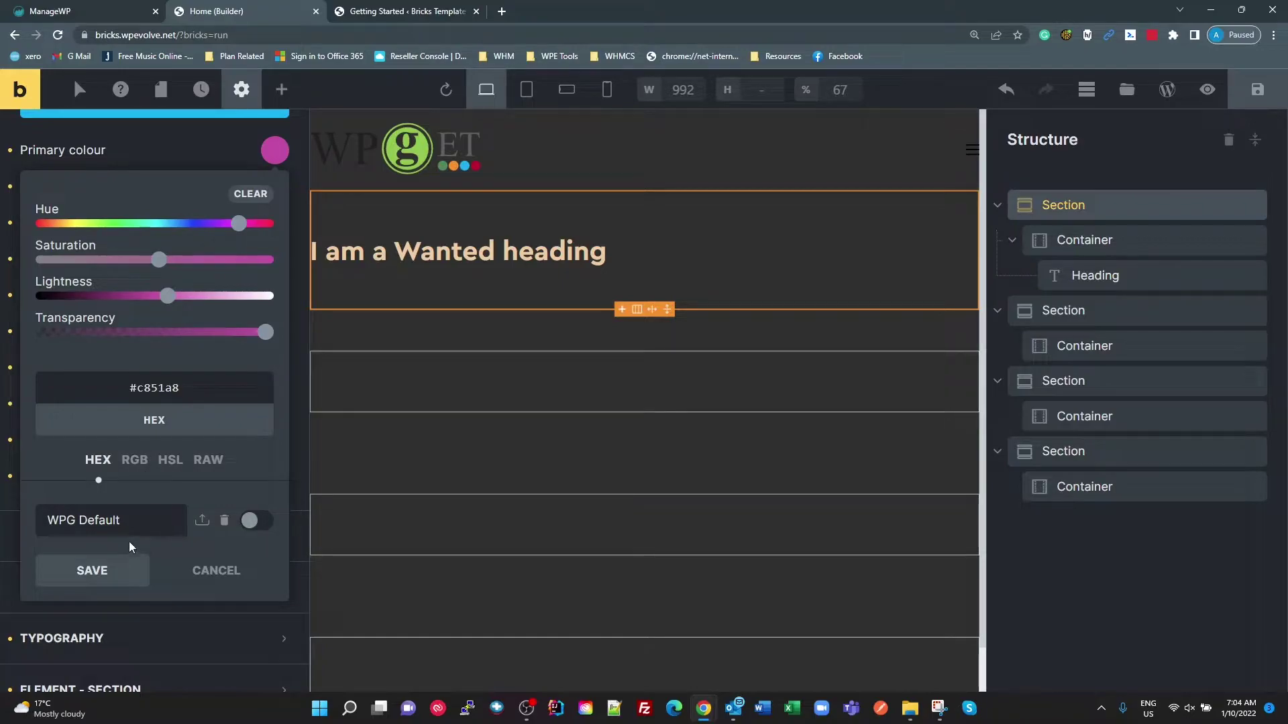
pyautogui.click(167, 145)
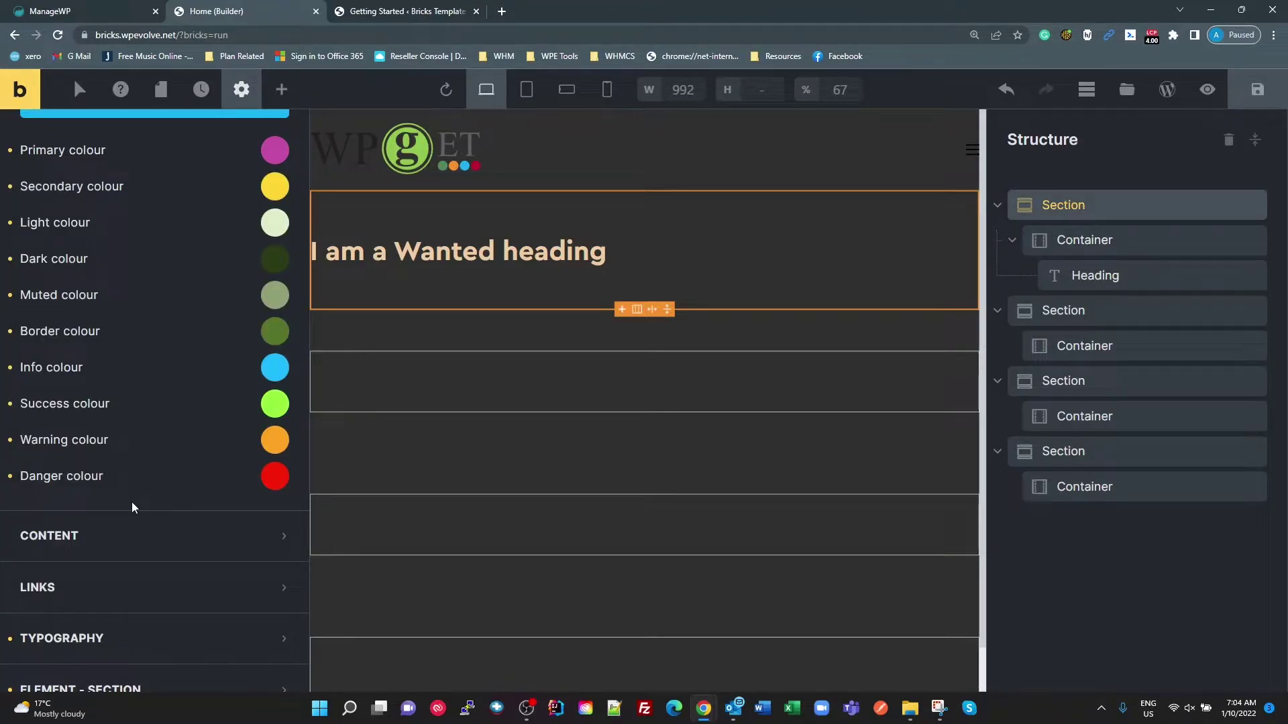
# Open the heading's typography colour picker and examine the swatches of its current palette
pyautogui.click(467, 254)
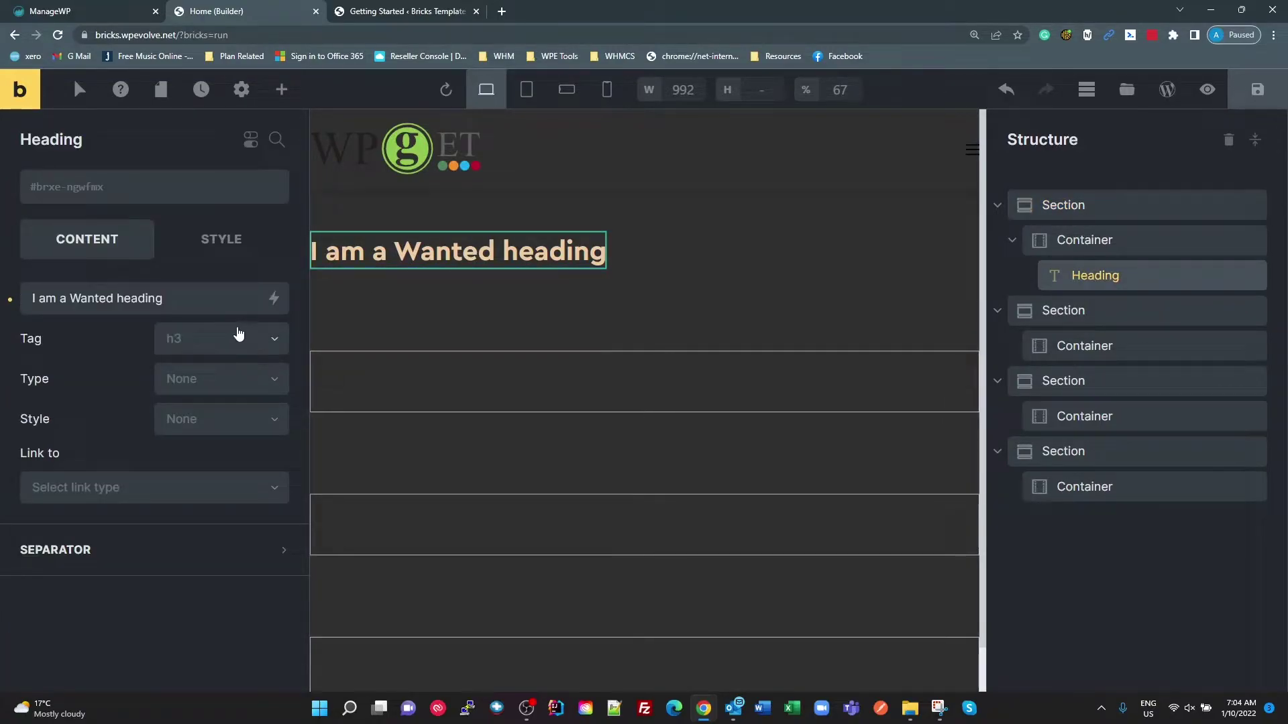
pyautogui.click(234, 246)
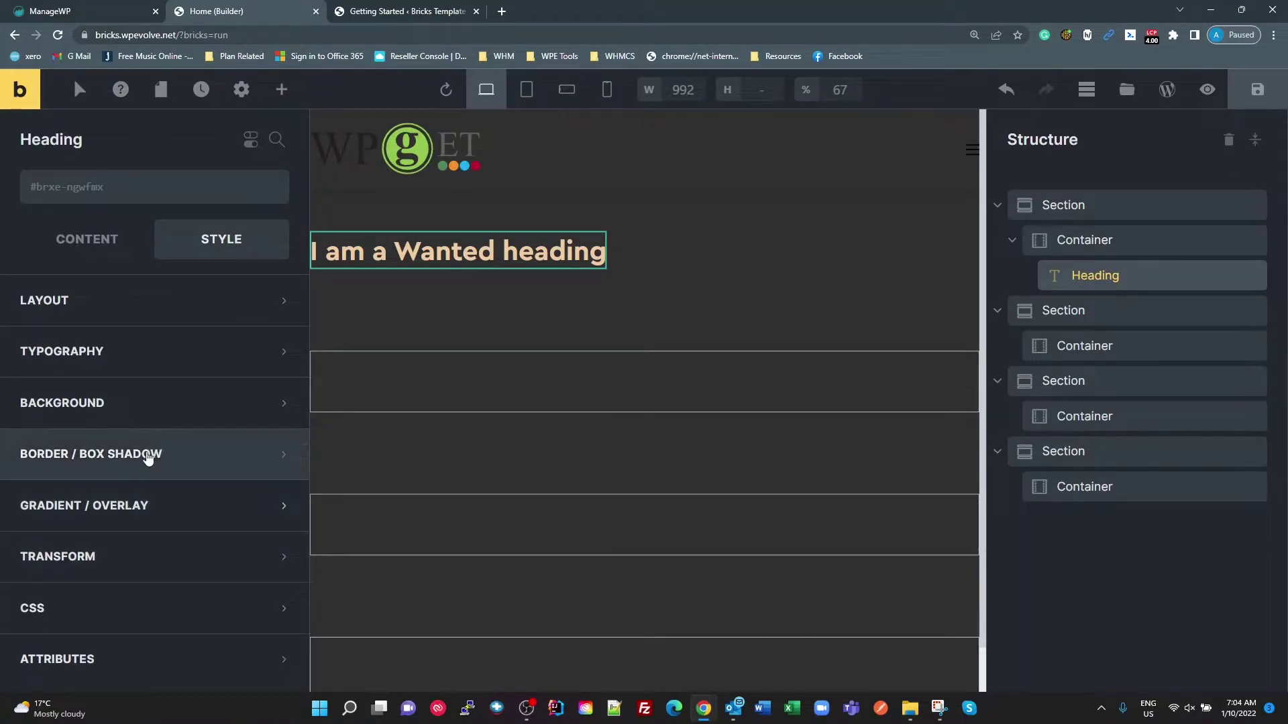
pyautogui.click(112, 354)
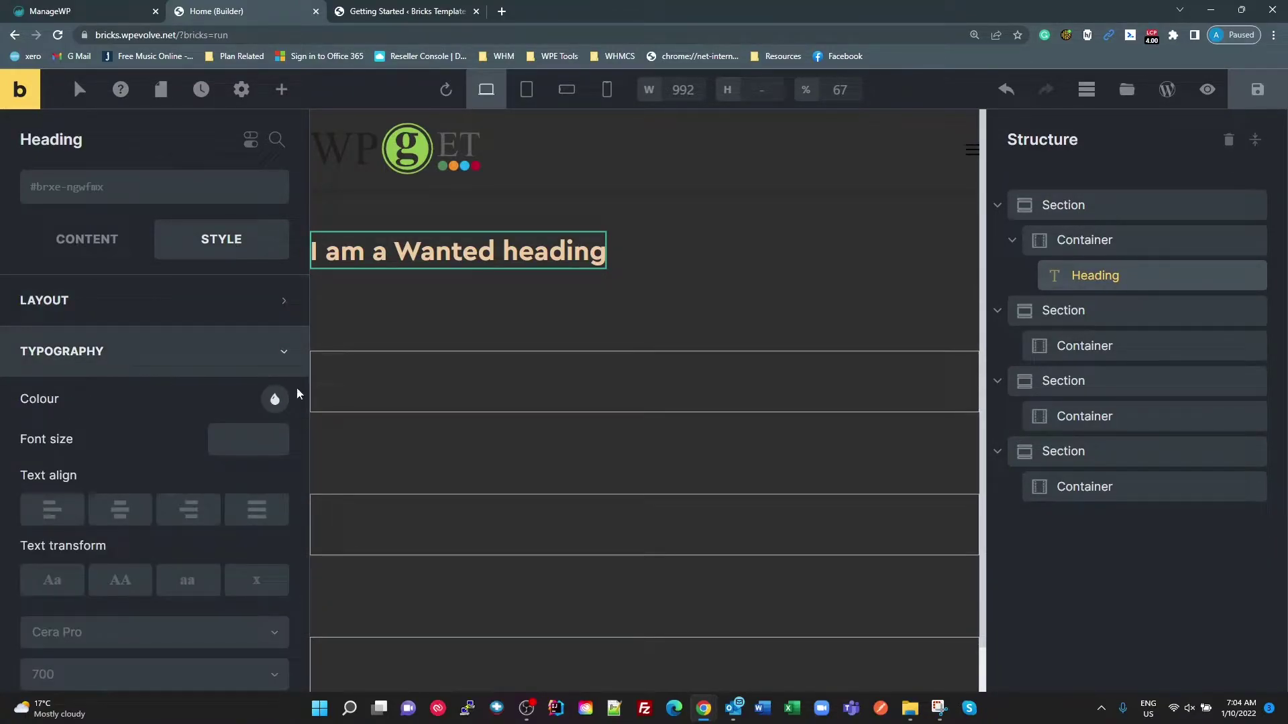
pyautogui.click(275, 400)
pyautogui.scroll(-2, 196, 517)
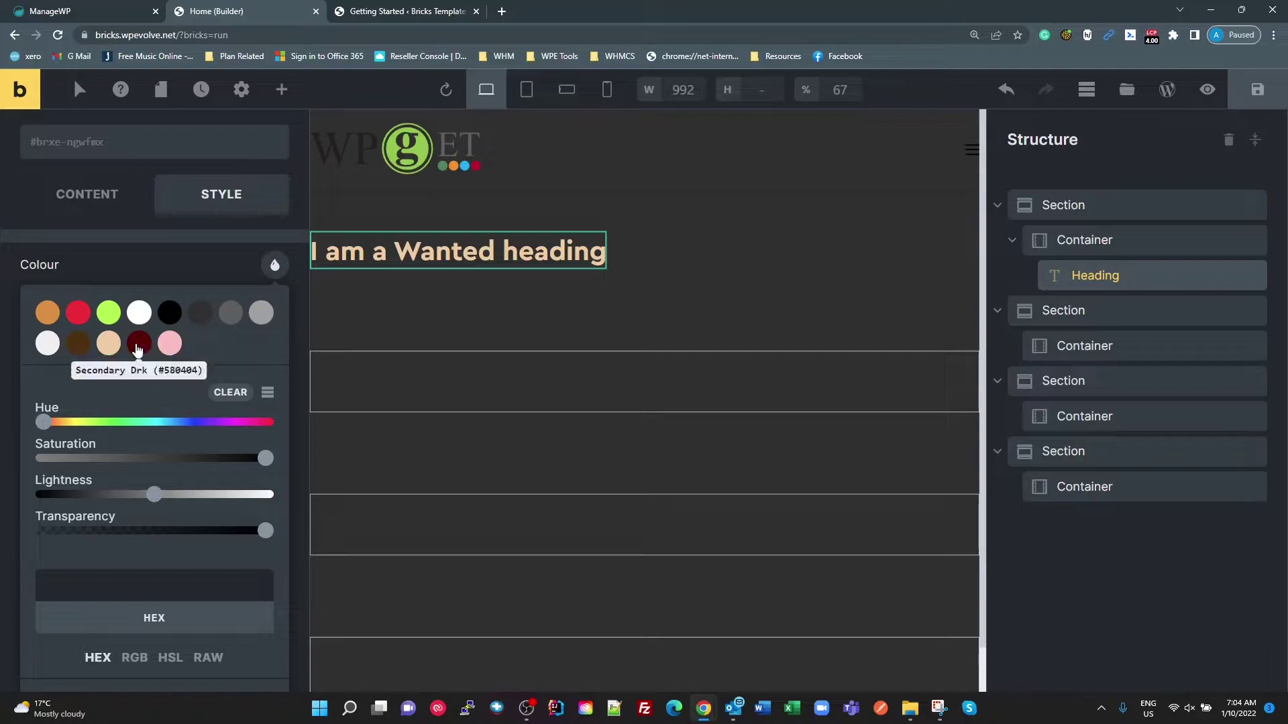
pyautogui.click(379, 344)
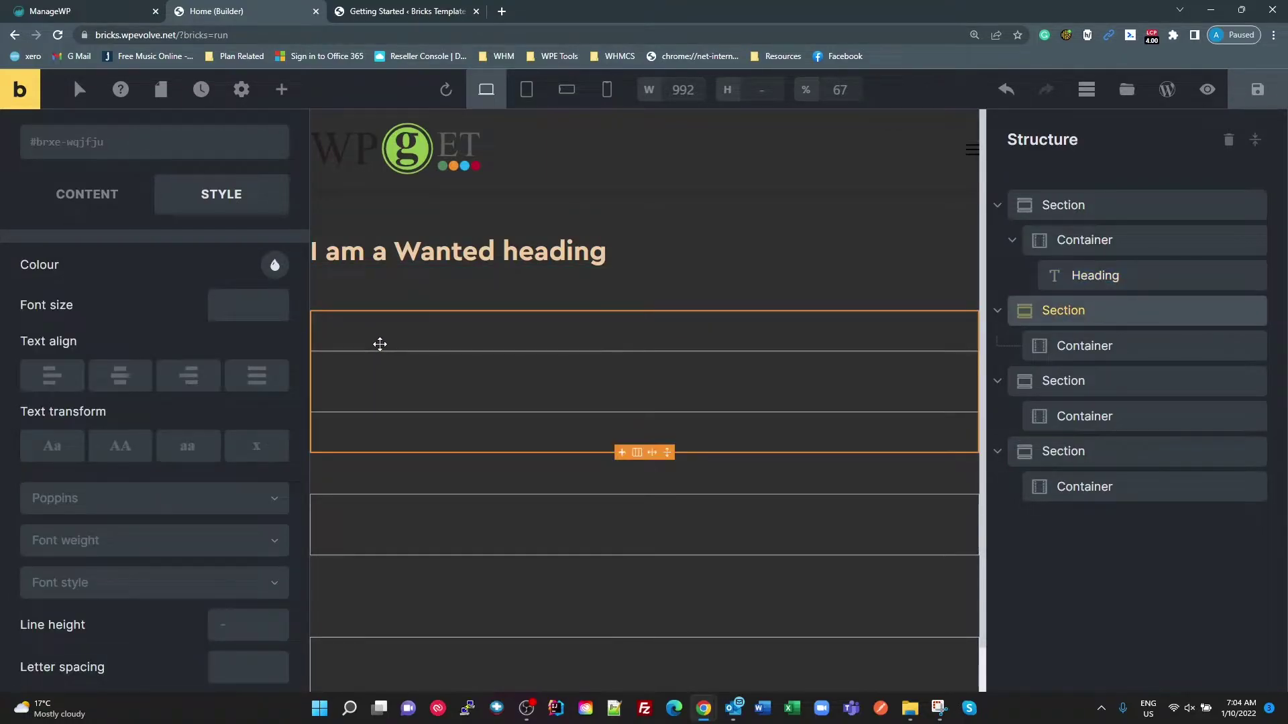
# Reload the builder page and bring up the heading's typography colour picker with its palette selector
pyautogui.press('F5')
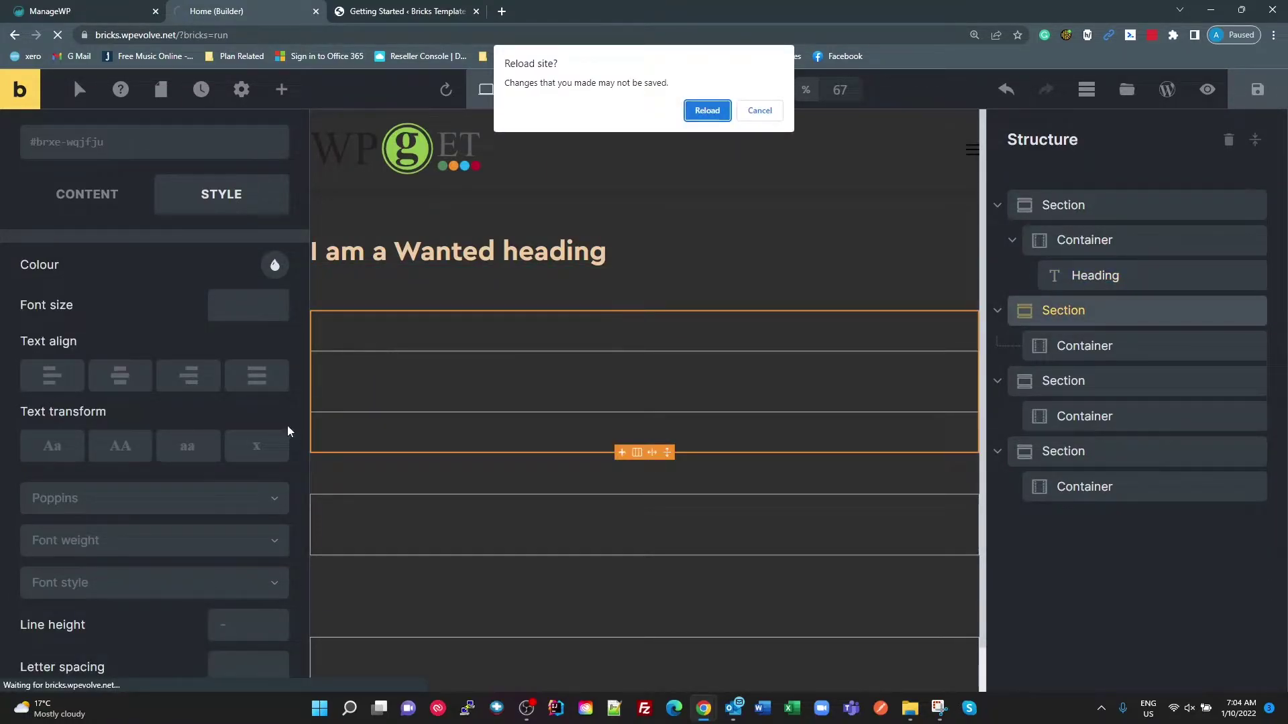
pyautogui.press('Return')
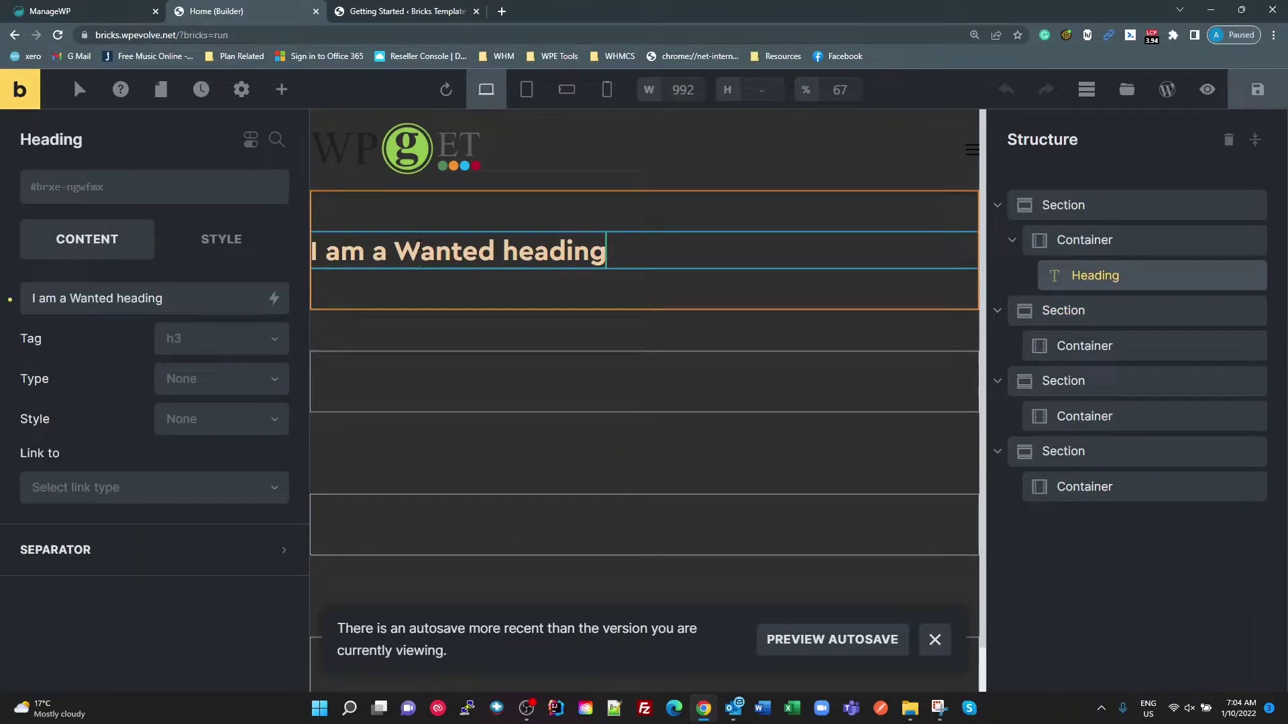
pyautogui.click(243, 248)
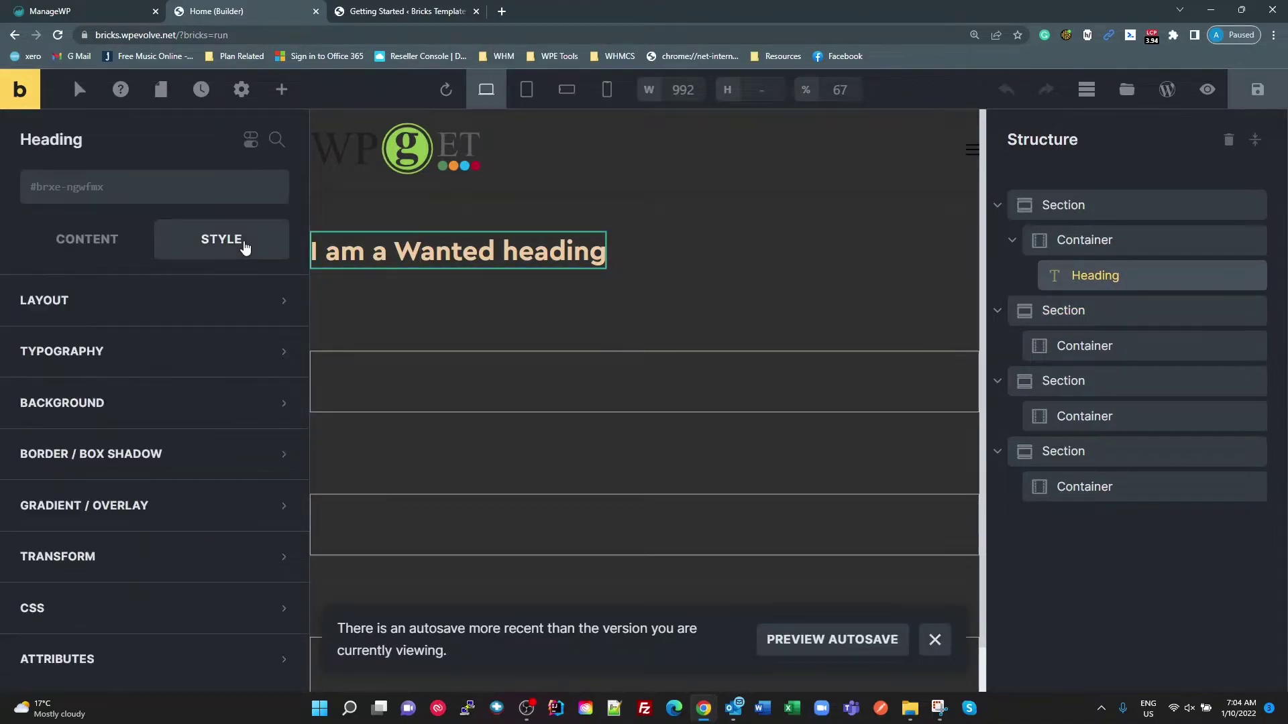
pyautogui.click(266, 355)
pyautogui.click(275, 399)
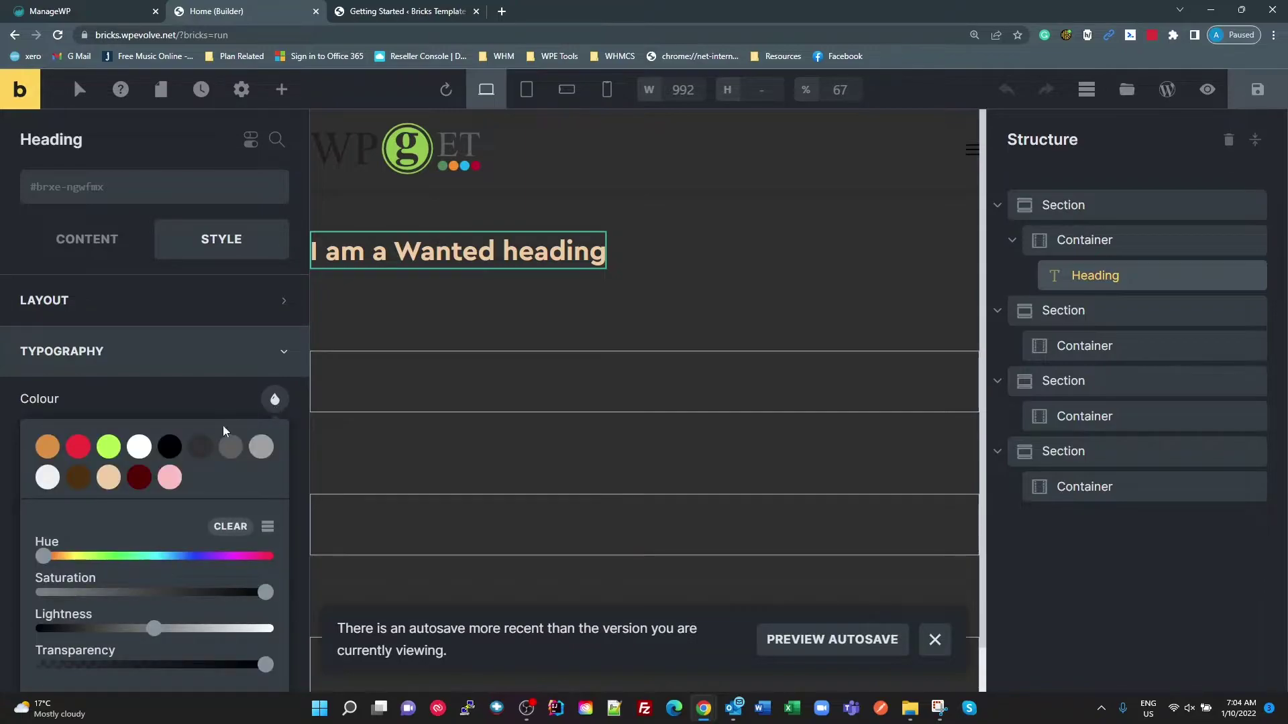
pyautogui.scroll(-3, 198, 577)
pyautogui.scroll(-3, 196, 577)
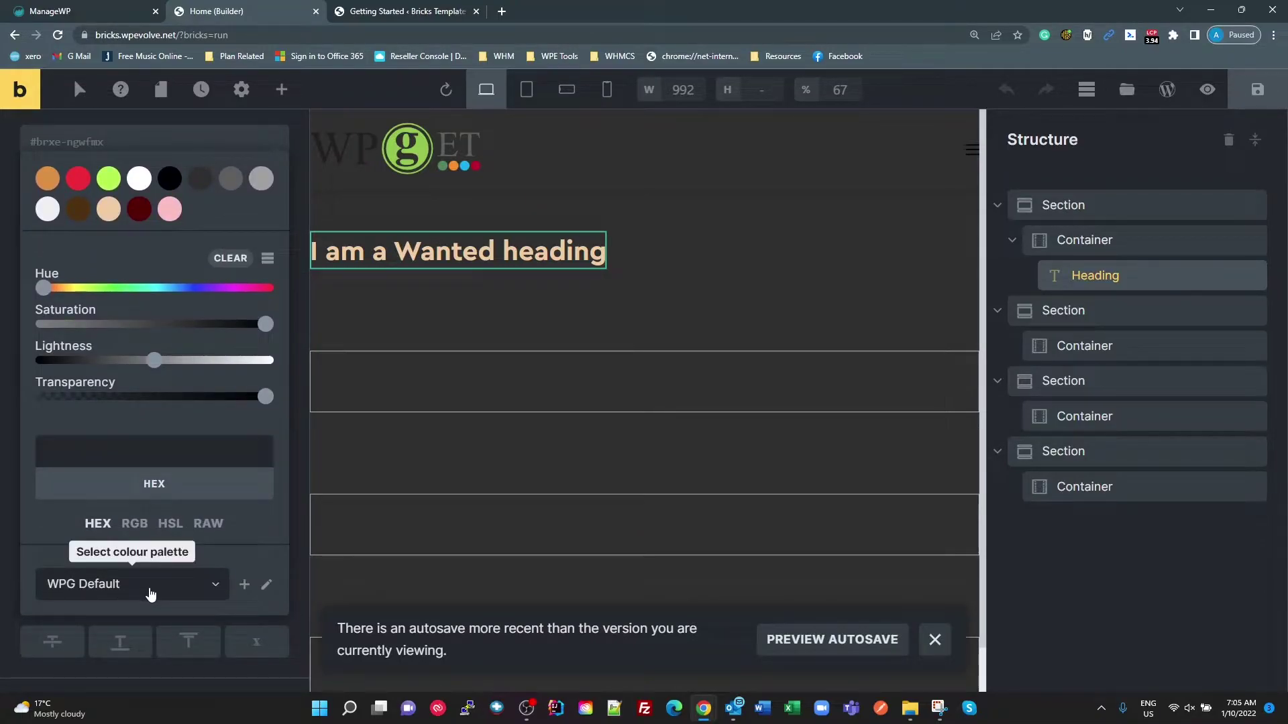
# Inspect the WPG Default palette's editing options without saving, and display the Default palette's swatches for the heading
pyautogui.click(203, 589)
pyautogui.click(200, 590)
pyautogui.click(265, 585)
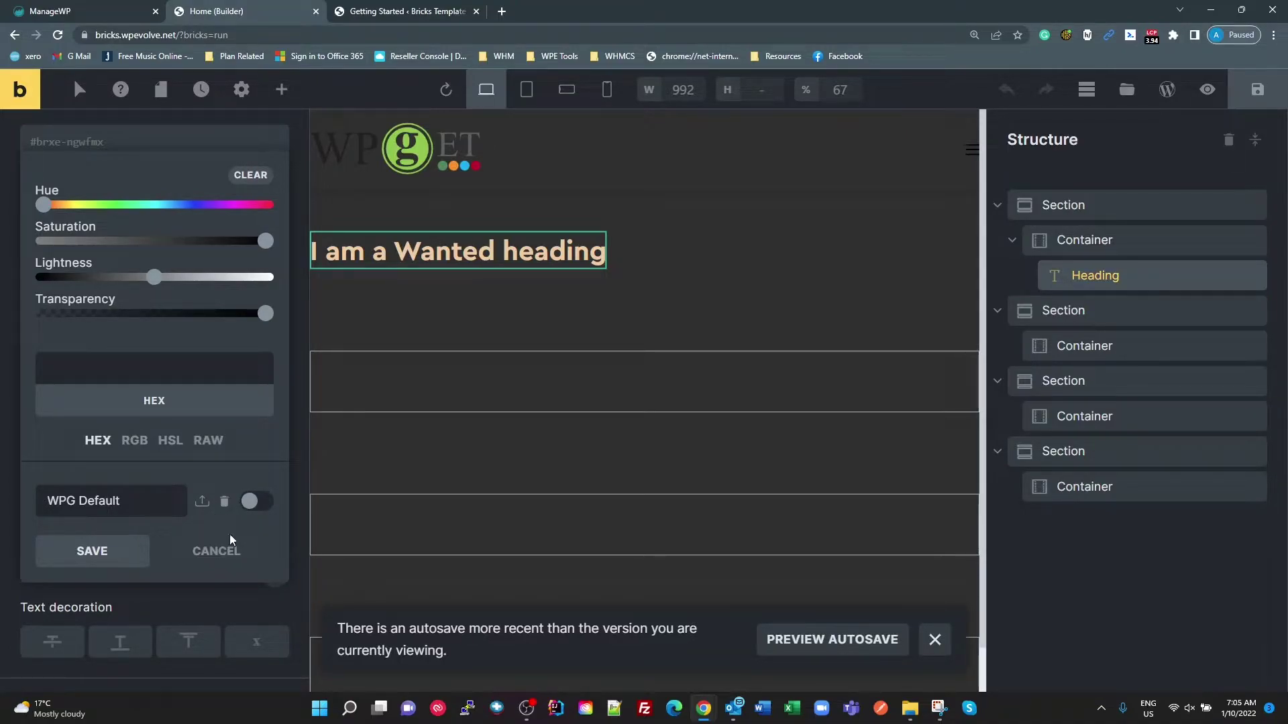
pyautogui.click(214, 552)
pyautogui.click(178, 585)
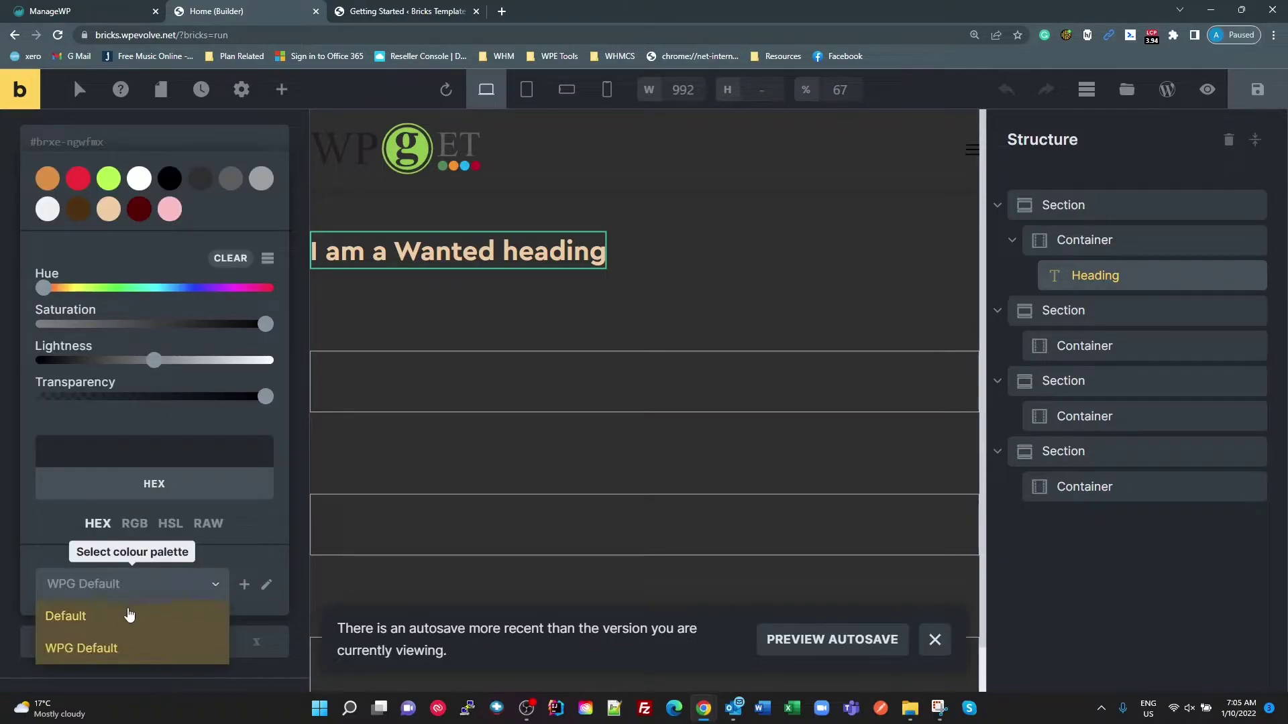
pyautogui.click(132, 614)
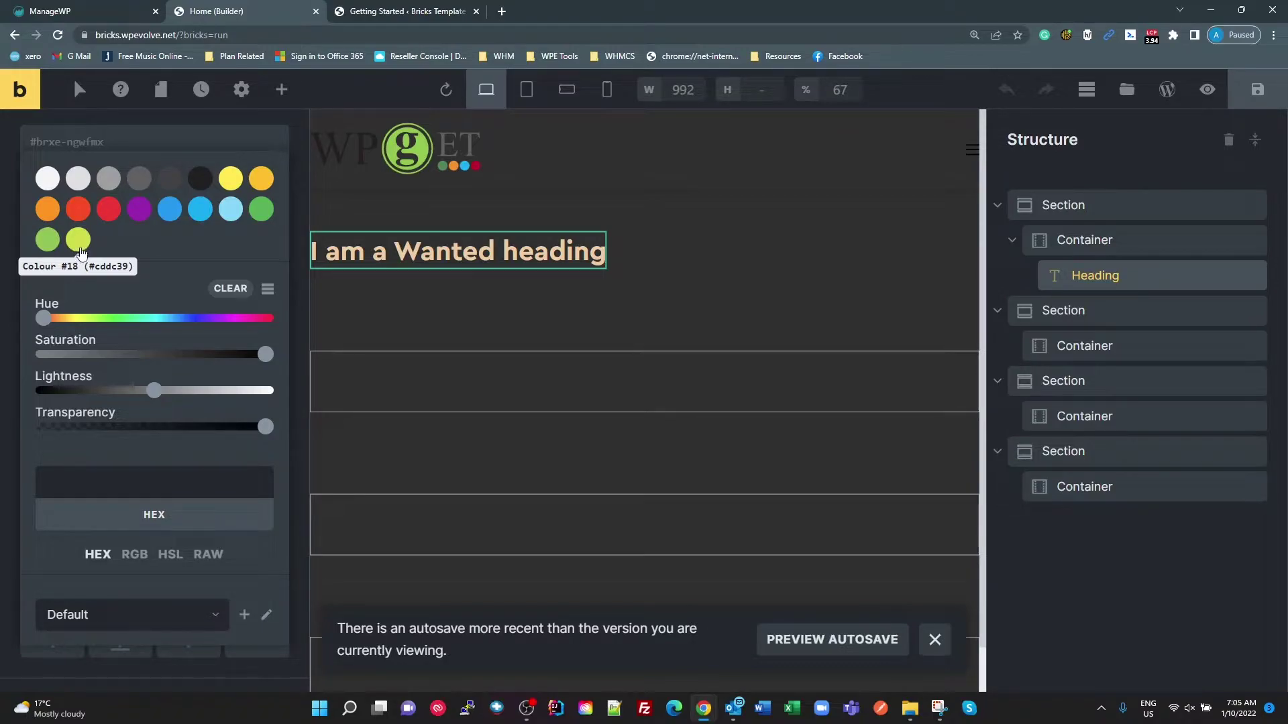
# Review the colour settings of the WPGet Dark theme style, from primary to danger colour
pyautogui.click(240, 92)
pyautogui.click(107, 199)
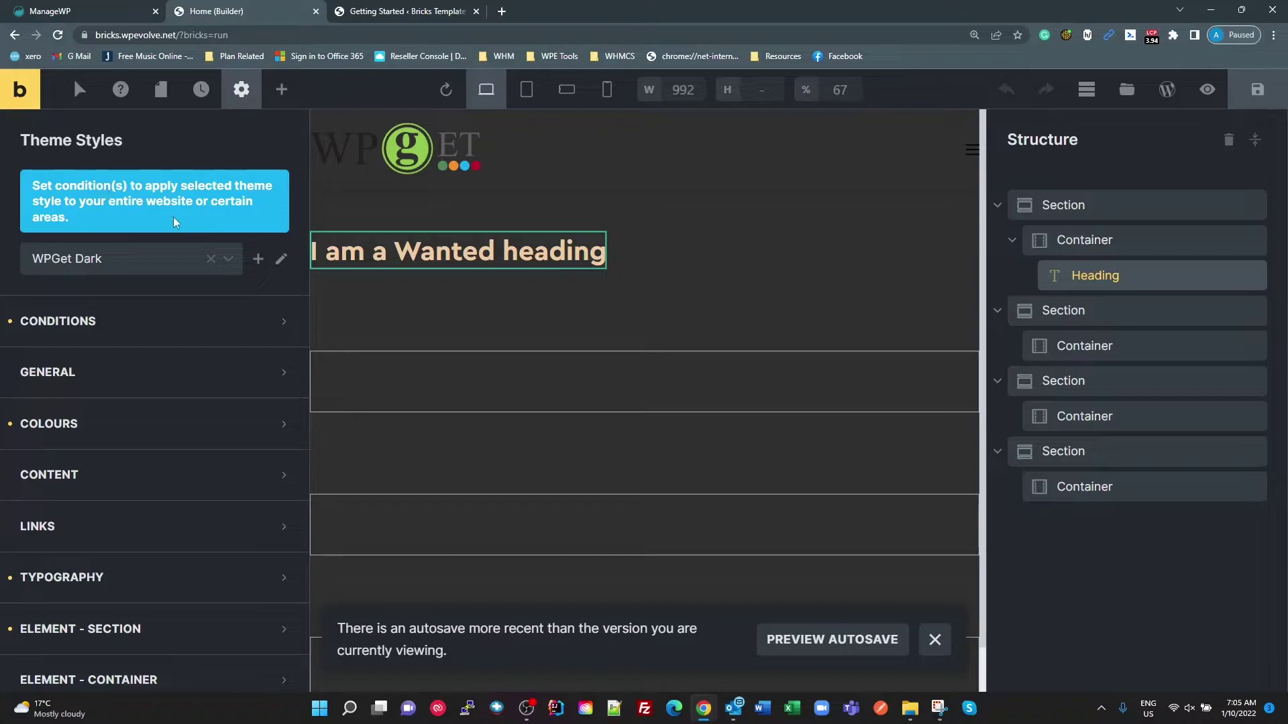
pyautogui.click(54, 434)
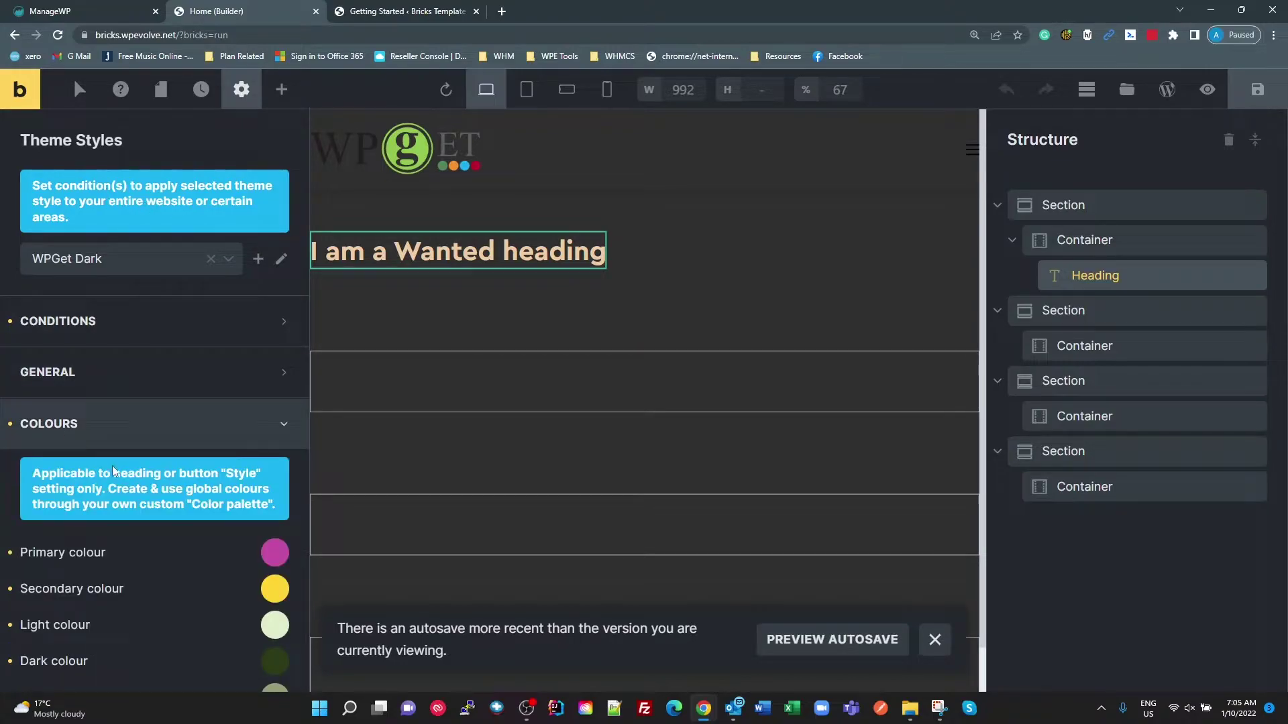
pyautogui.scroll(-4, 134, 468)
pyautogui.scroll(-1, 140, 479)
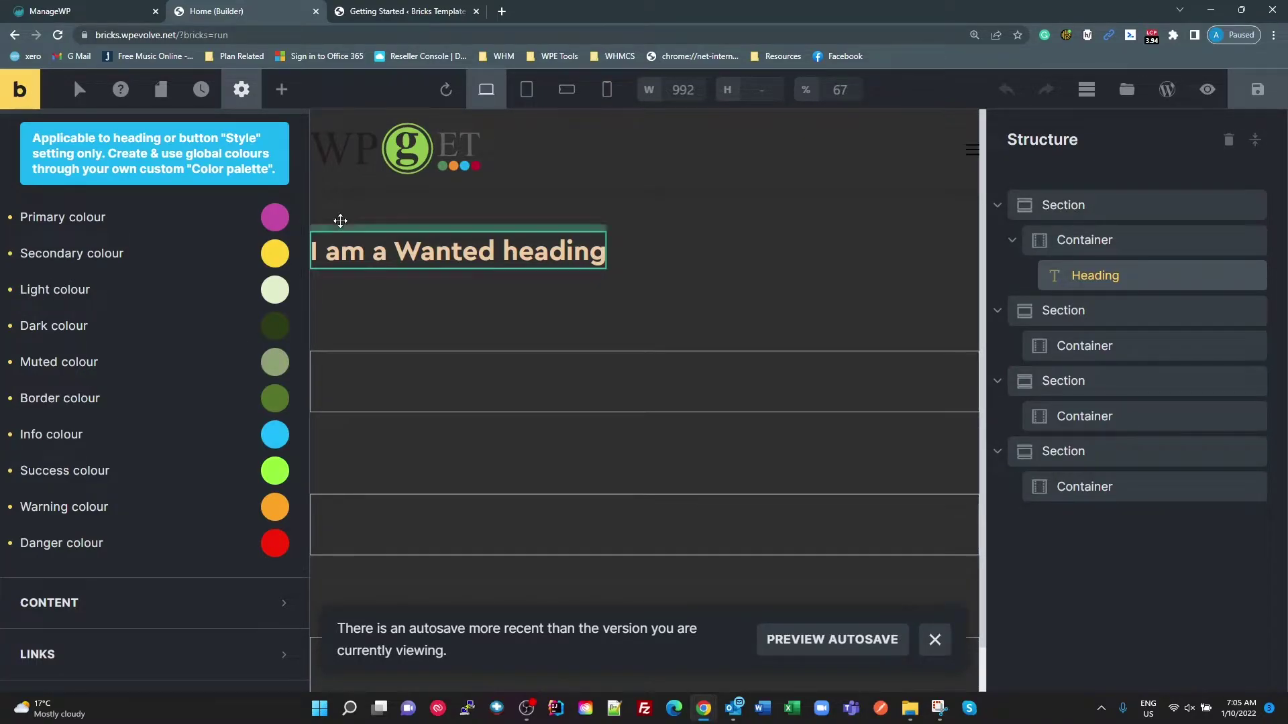
# Compare the WPG Default and Default palettes in the heading's typography colour picker
pyautogui.click(433, 252)
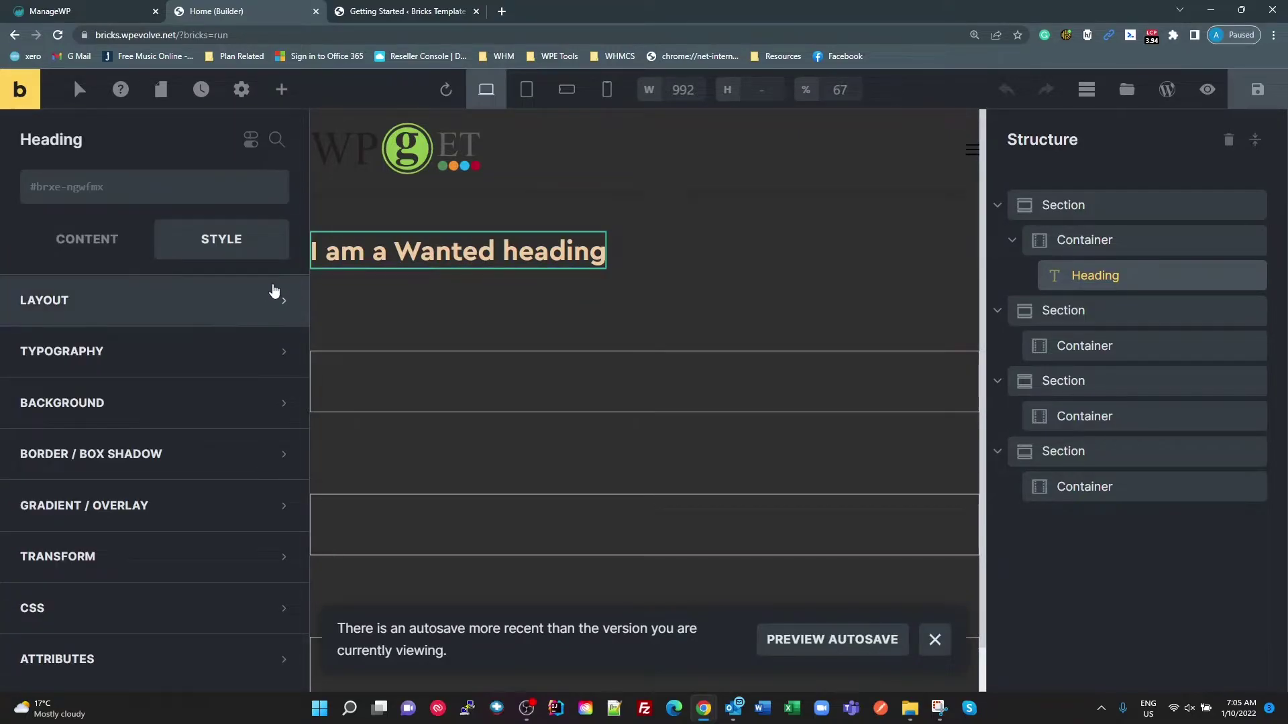
pyautogui.click(123, 353)
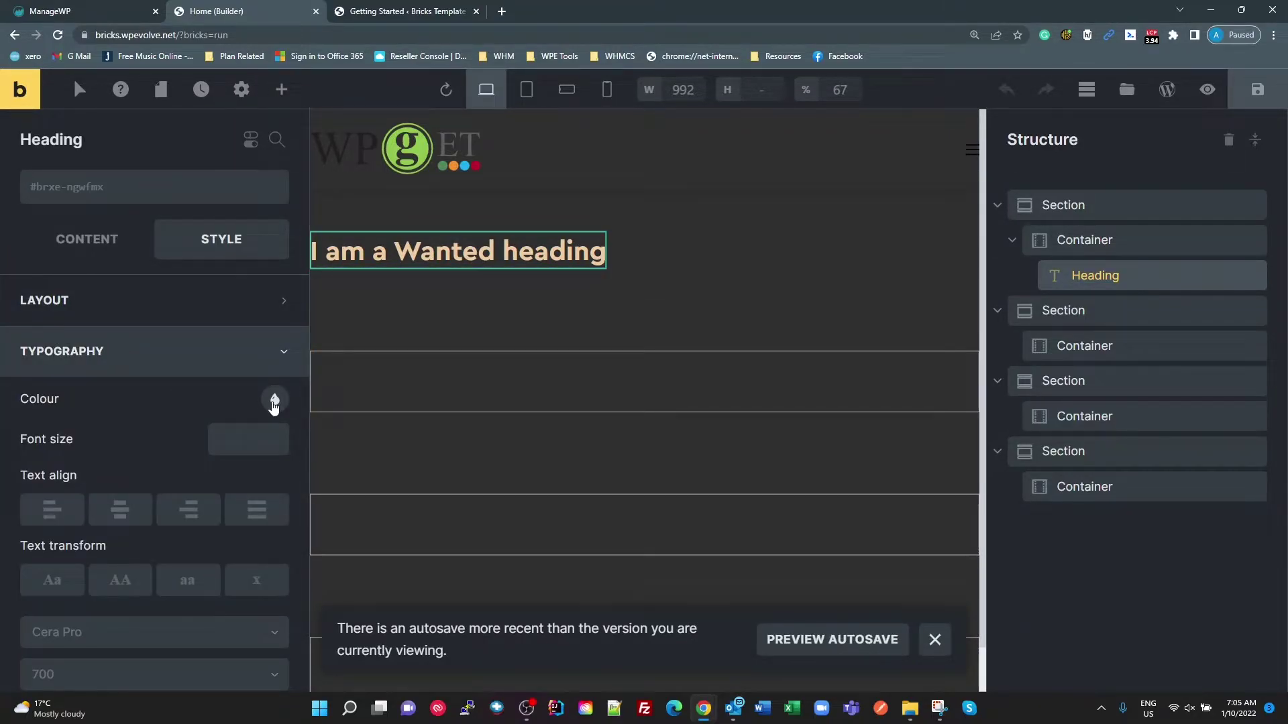
pyautogui.click(274, 400)
pyautogui.scroll(-1, 248, 472)
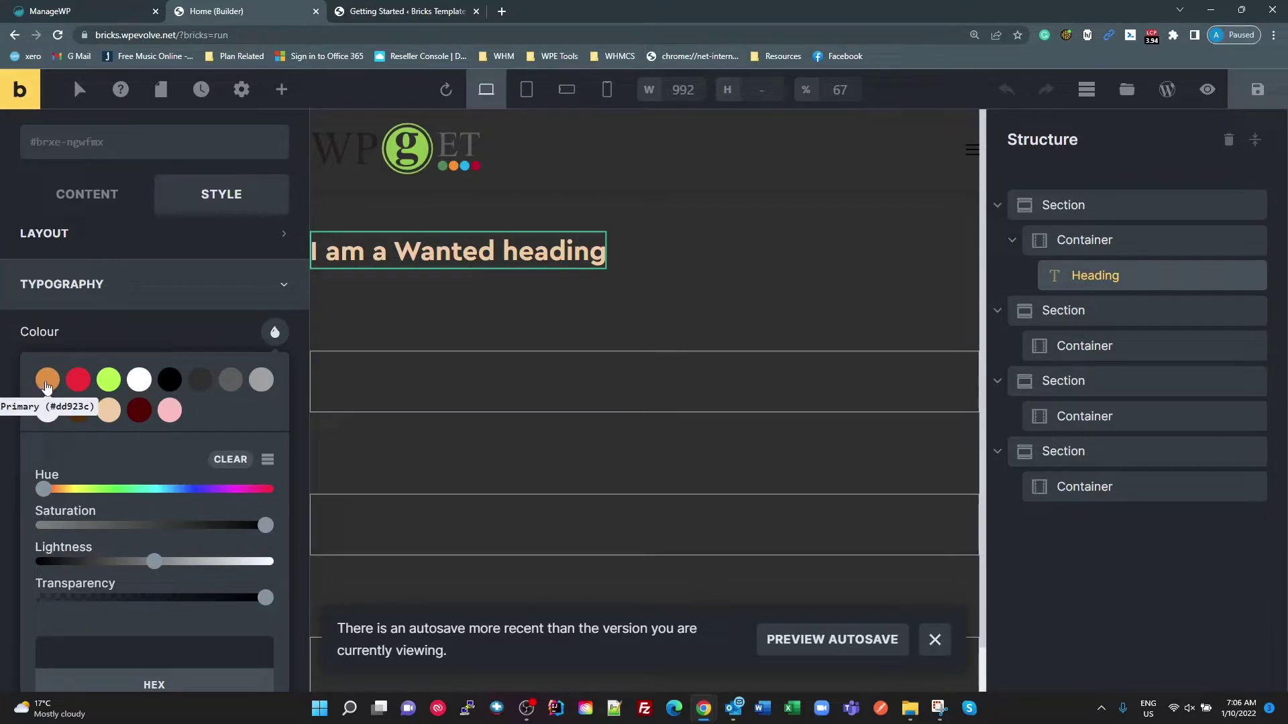
pyautogui.scroll(-3, 200, 569)
pyautogui.click(188, 588)
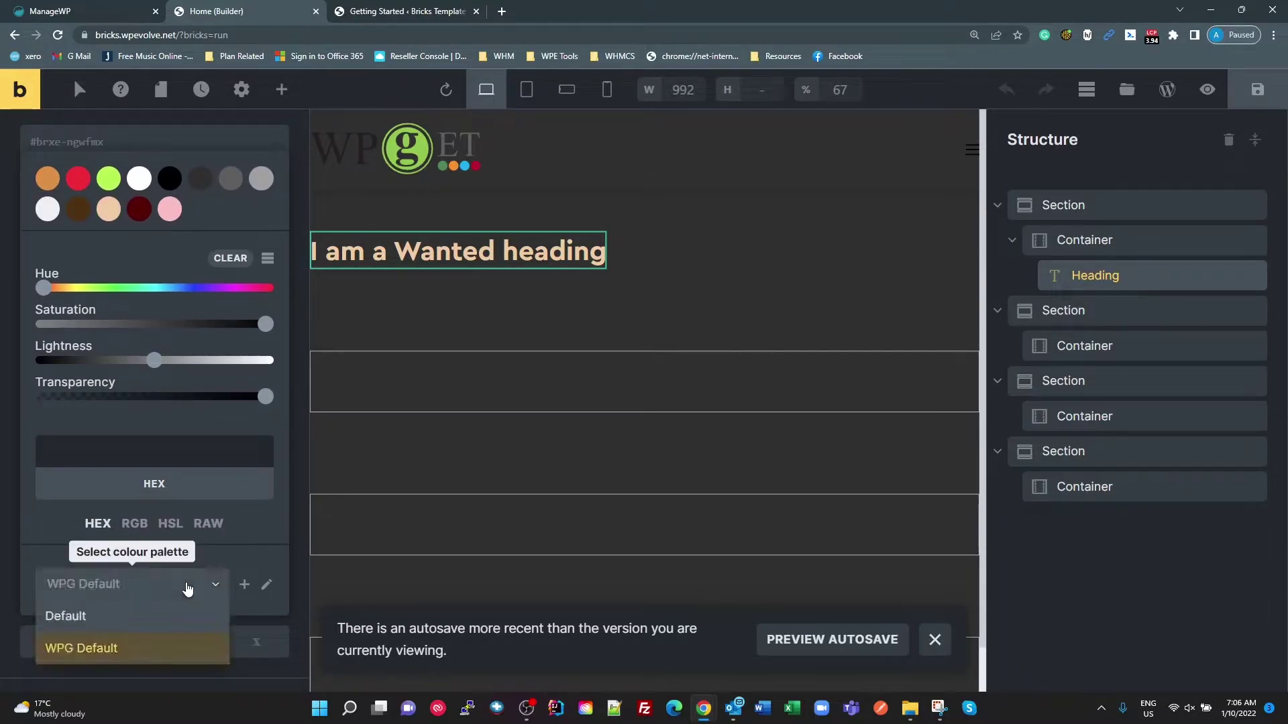
pyautogui.click(124, 617)
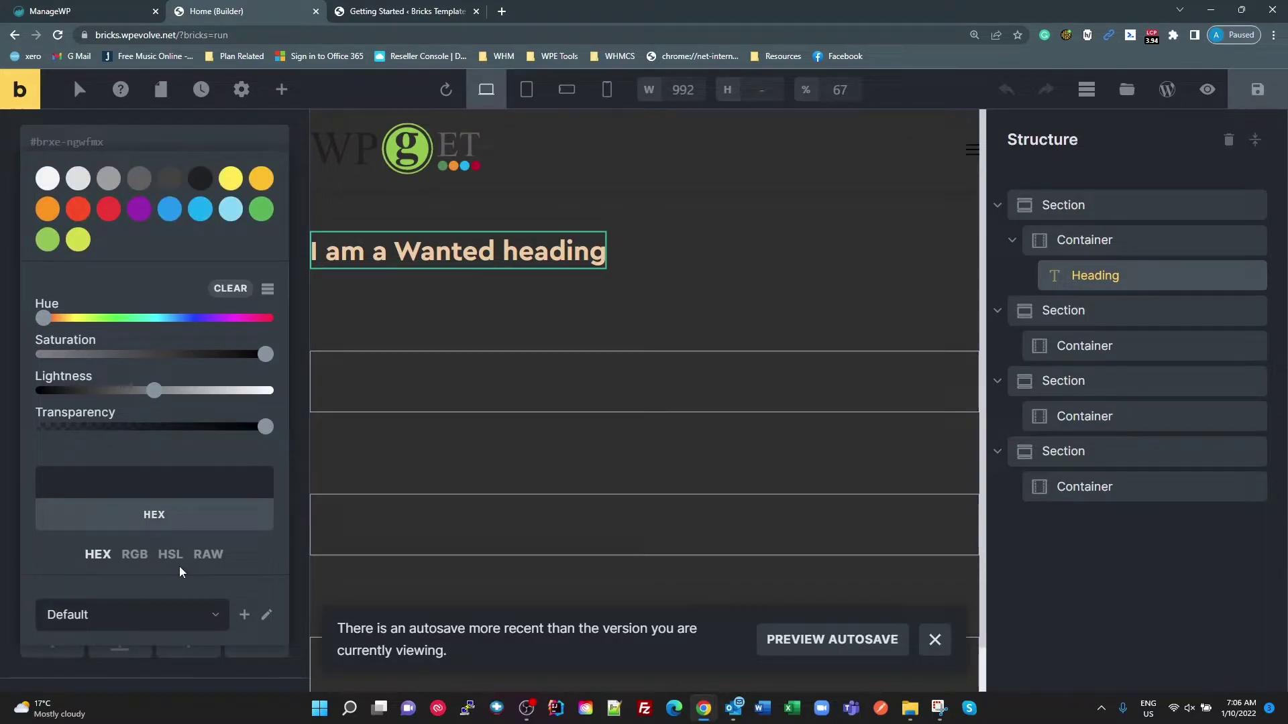
pyautogui.scroll(1, 184, 247)
pyautogui.scroll(2, 184, 247)
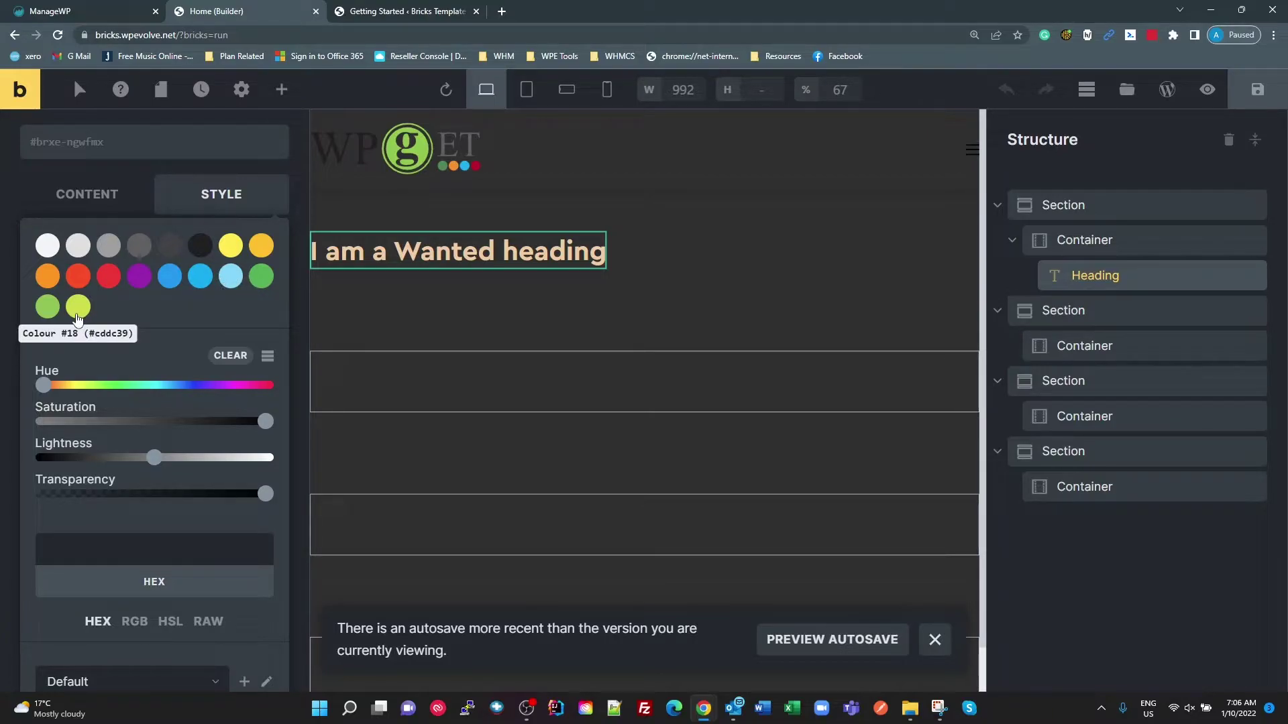
# Change the WPGet Dark theme style's muted colour to a more saturated purple-magenta and save the page
pyautogui.click(244, 98)
pyautogui.click(161, 201)
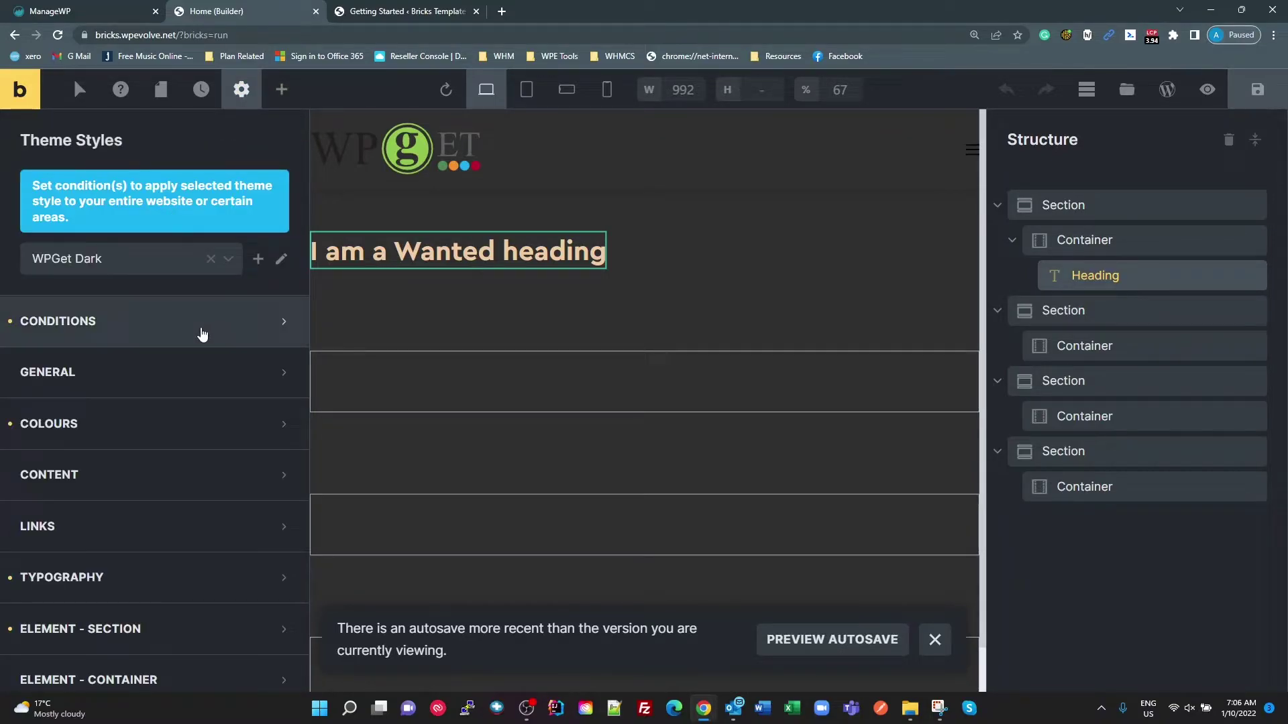
pyautogui.click(191, 428)
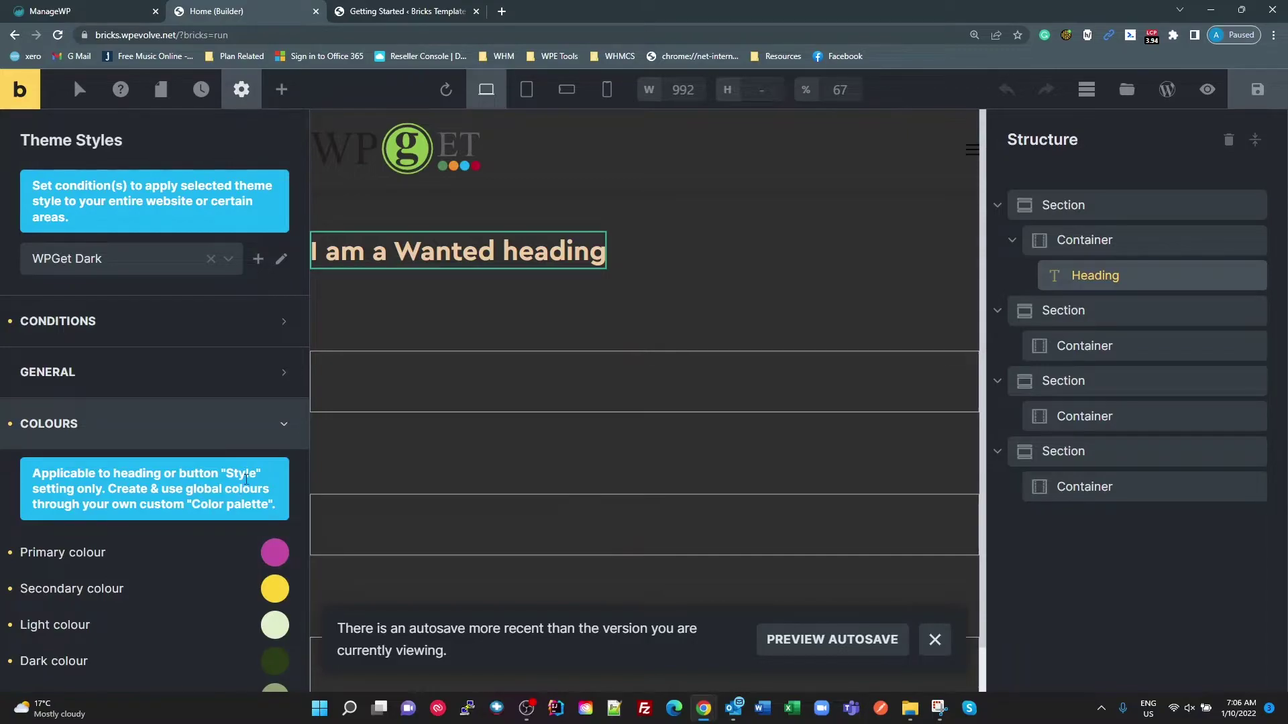
pyautogui.scroll(-4, 245, 480)
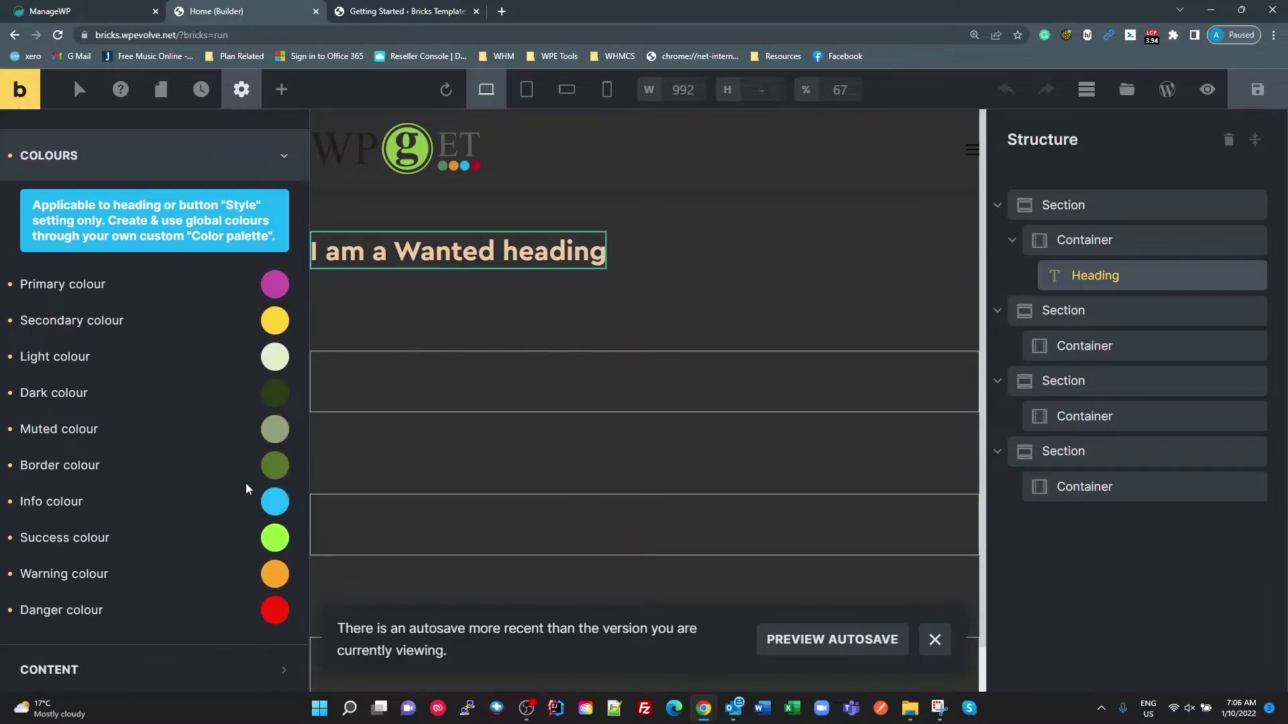
pyautogui.click(275, 430)
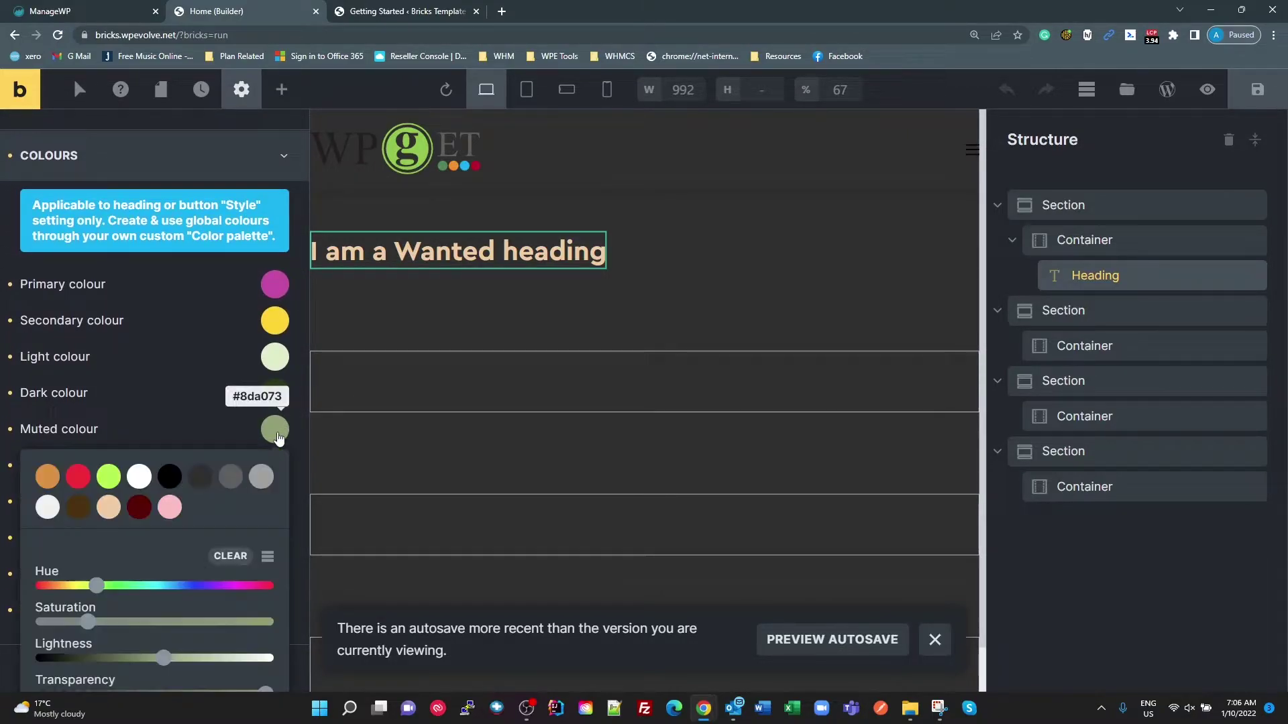
pyautogui.scroll(-3, 196, 423)
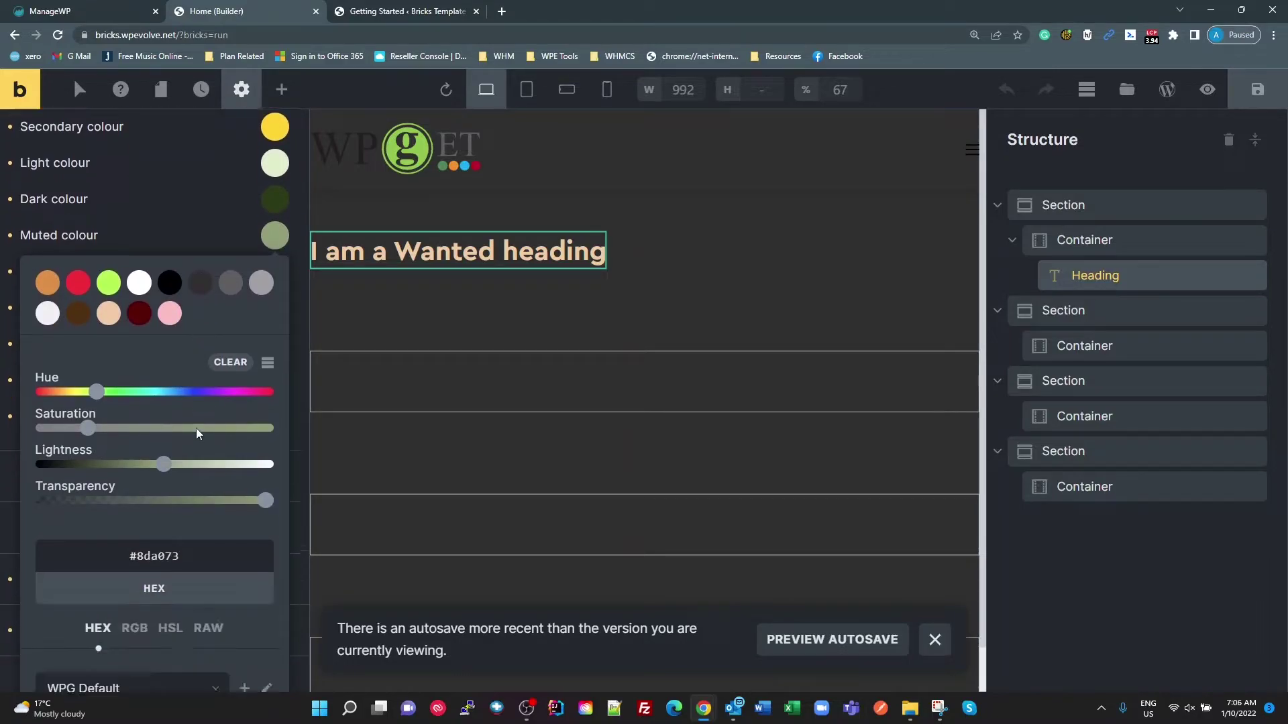
pyautogui.moveTo(103, 387); pyautogui.dragTo(231, 391)
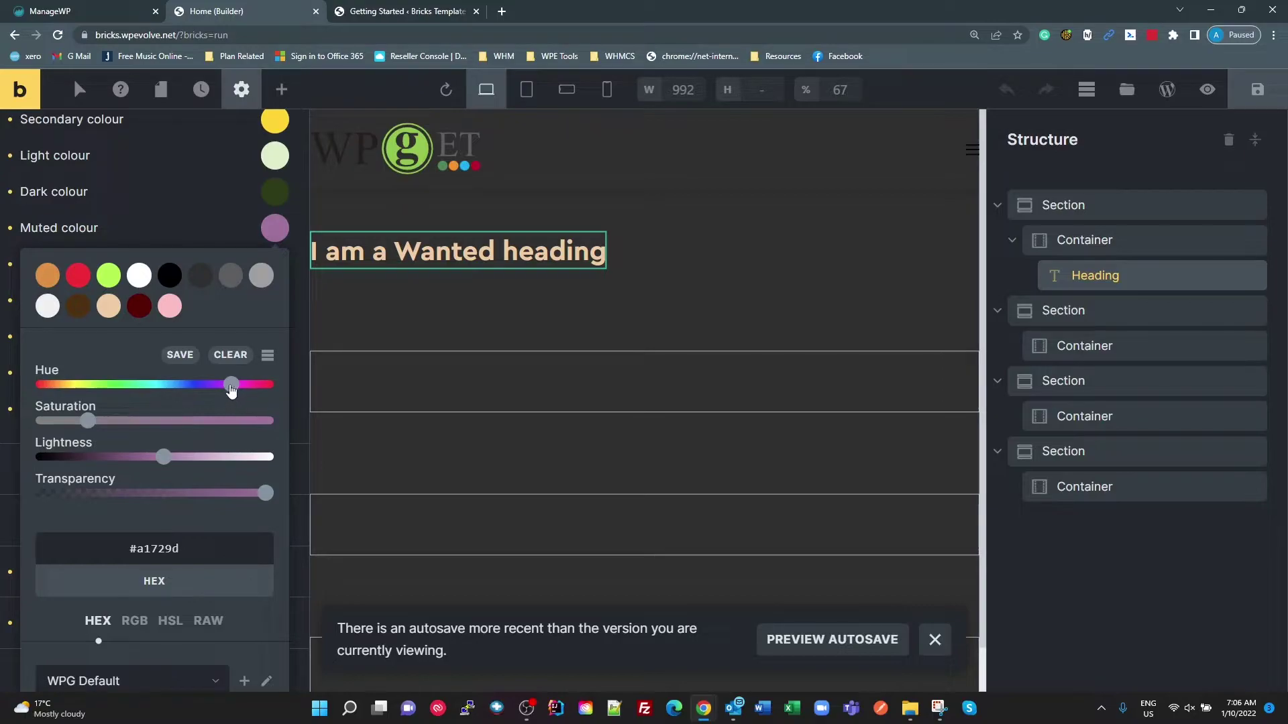
pyautogui.moveTo(89, 421); pyautogui.dragTo(181, 425)
pyautogui.click(206, 185)
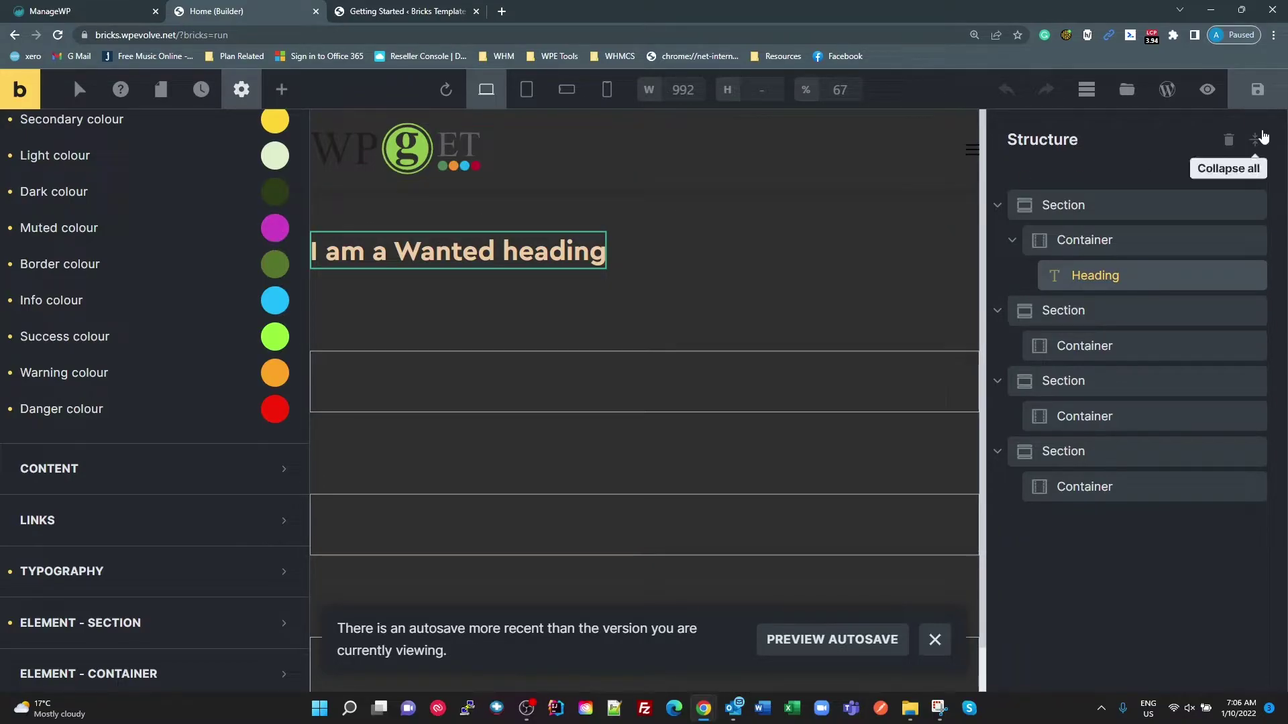
pyautogui.click(1257, 89)
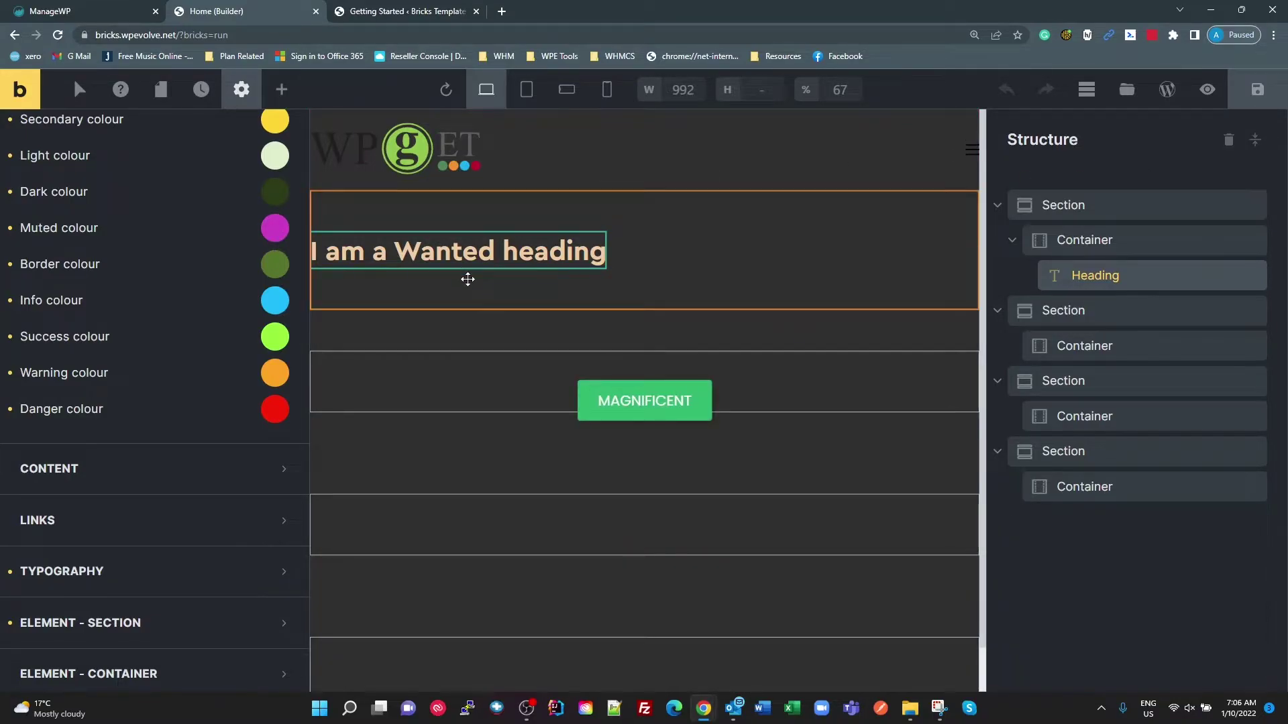
# Switch the heading's typography colour picker to the Default colour palette
pyautogui.click(467, 255)
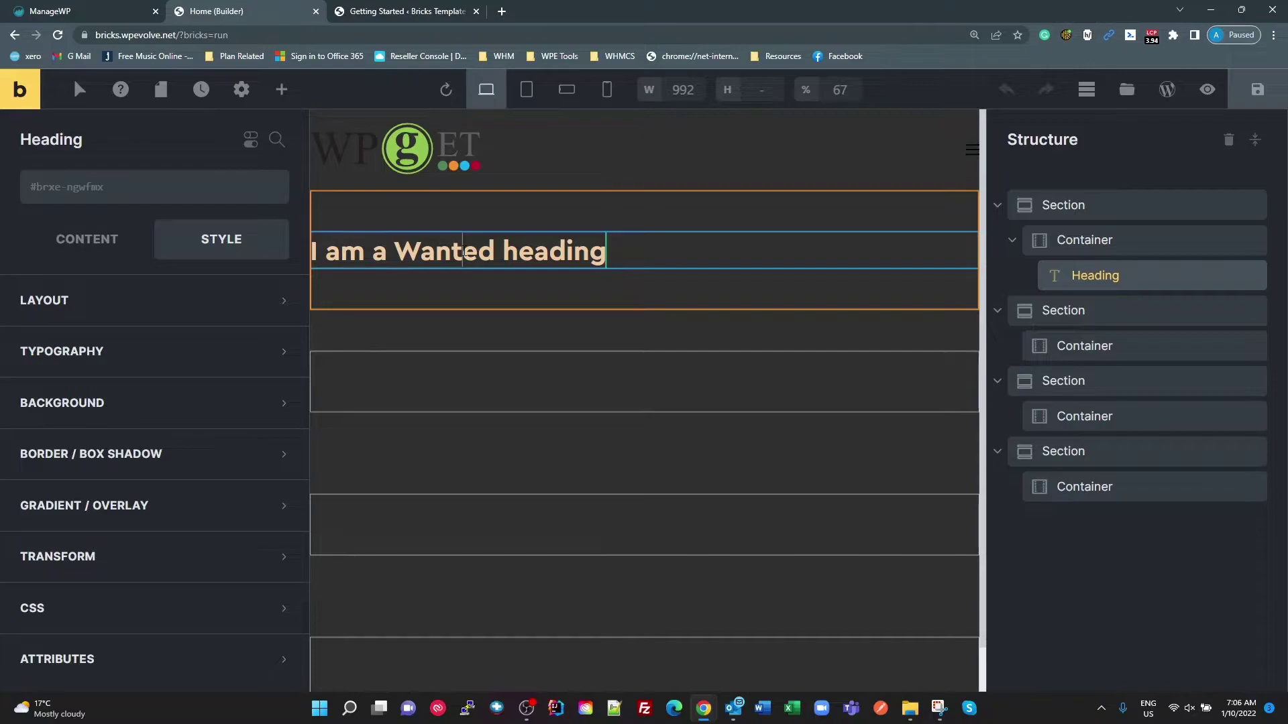
pyautogui.click(194, 356)
pyautogui.click(271, 401)
pyautogui.scroll(-3, 179, 432)
pyautogui.click(131, 518)
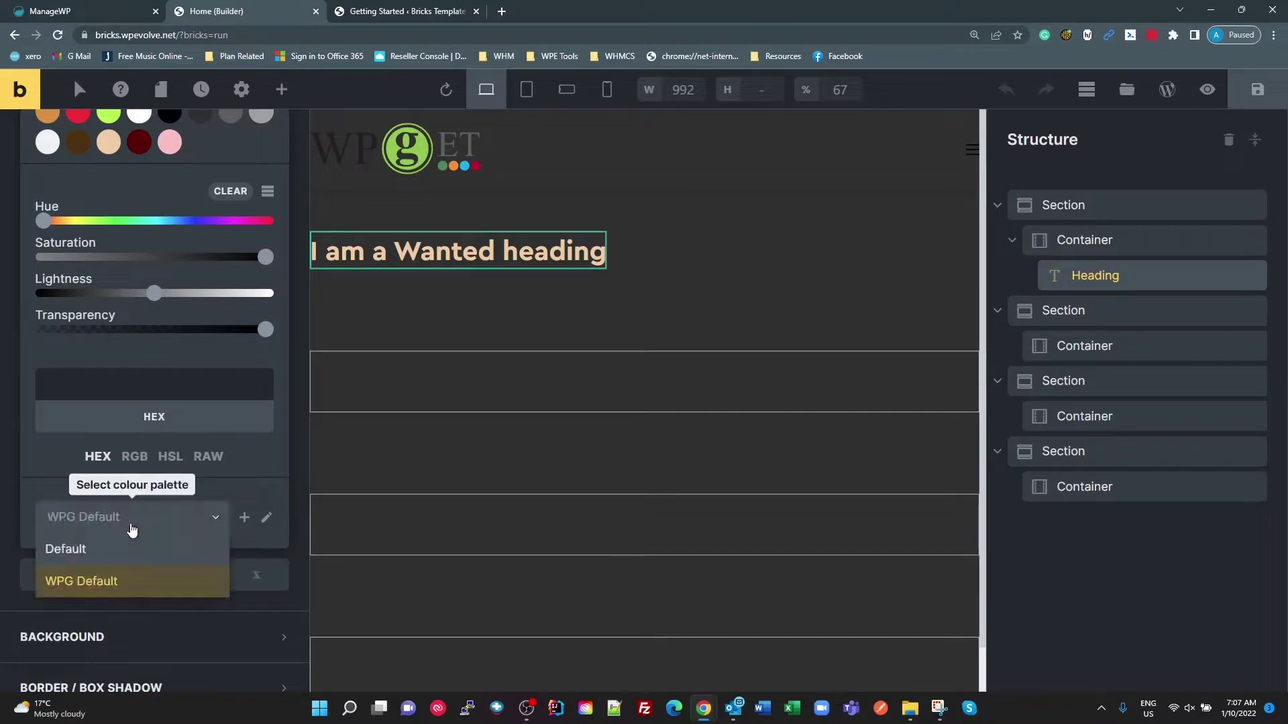
pyautogui.click(120, 547)
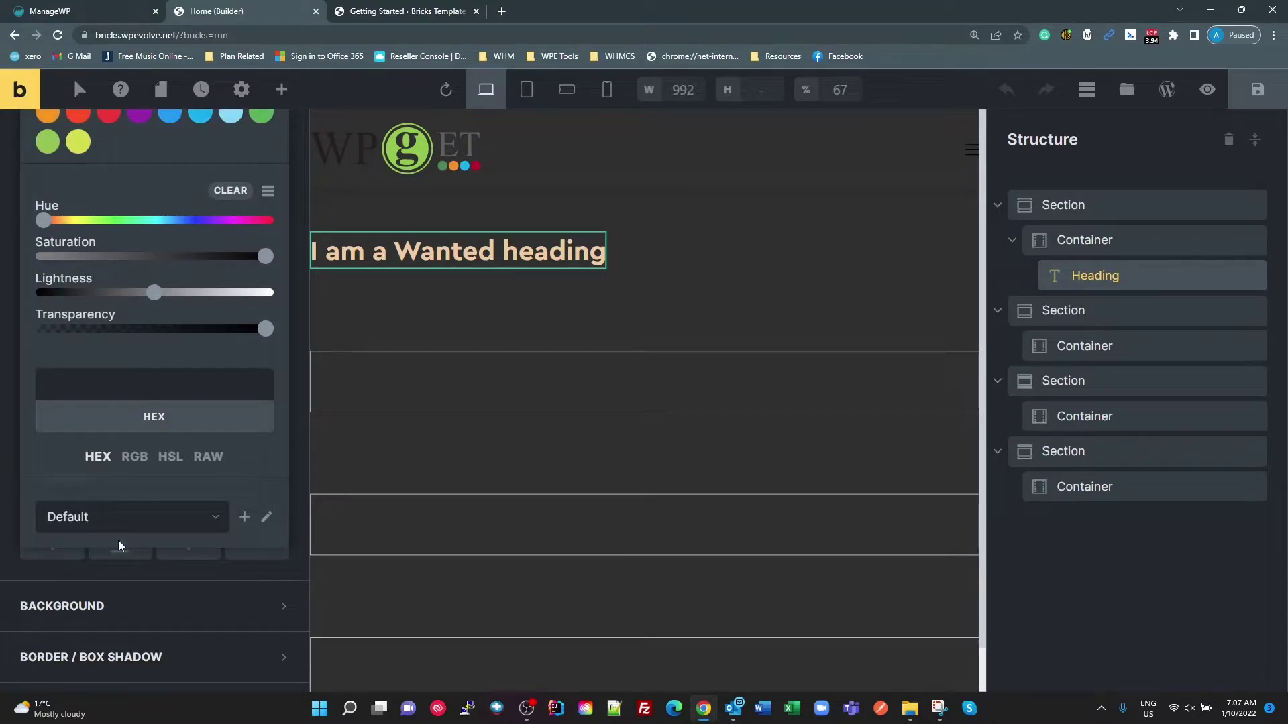
# Show the Default palette's colours as a named list and examine the entries through Colour #18
pyautogui.scroll(2, 135, 523)
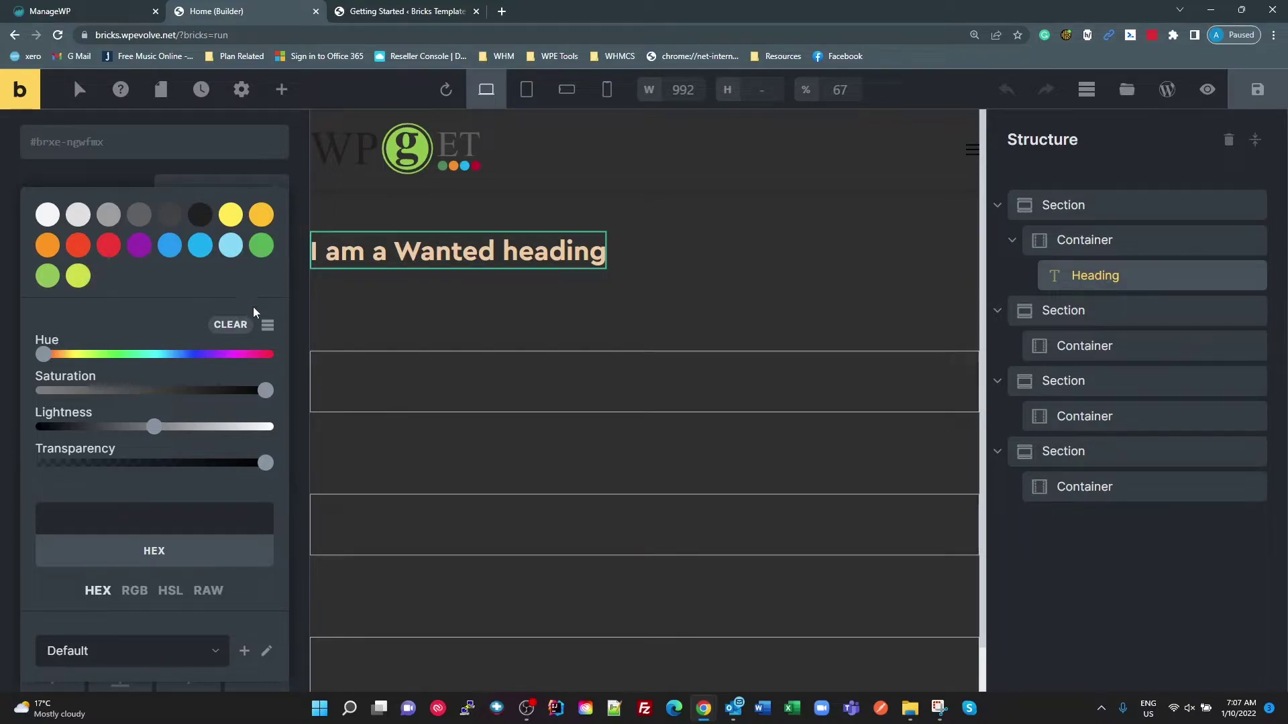
pyautogui.click(266, 325)
pyautogui.scroll(-5, 142, 441)
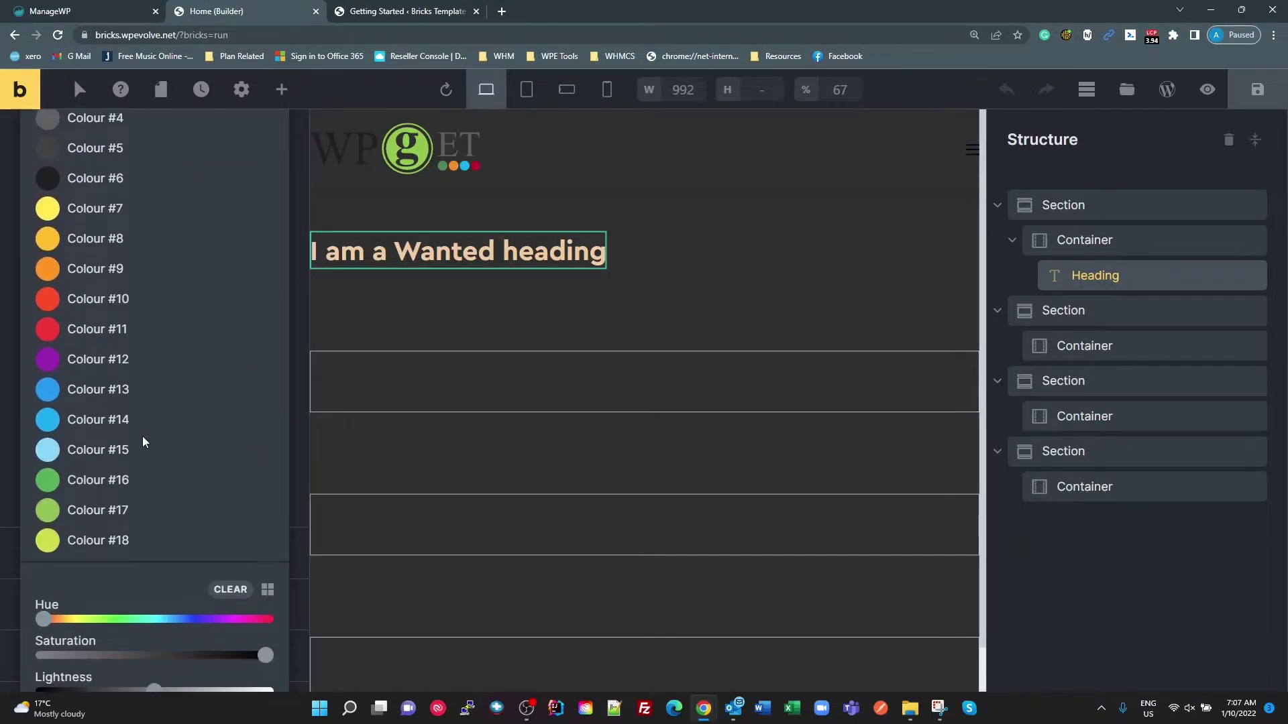
# Apply Colour #7 from the Default palette to the heading text
pyautogui.click(89, 209)
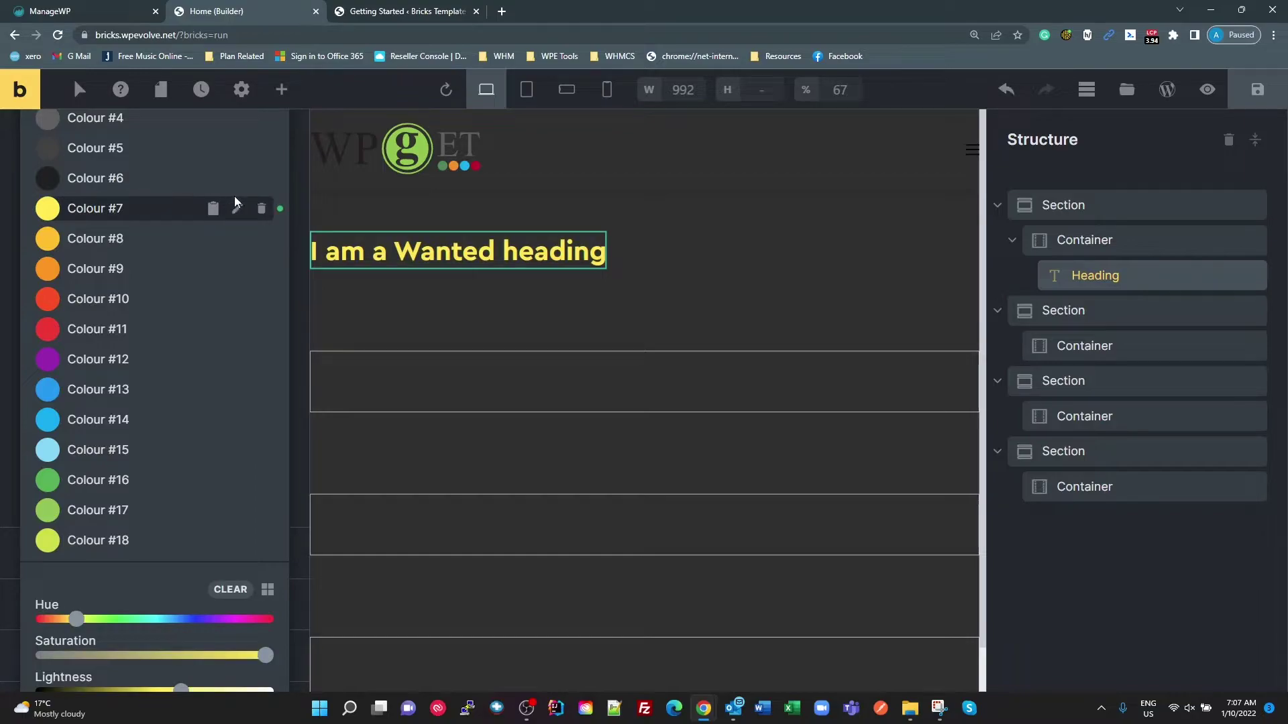
pyautogui.scroll(3, 192, 290)
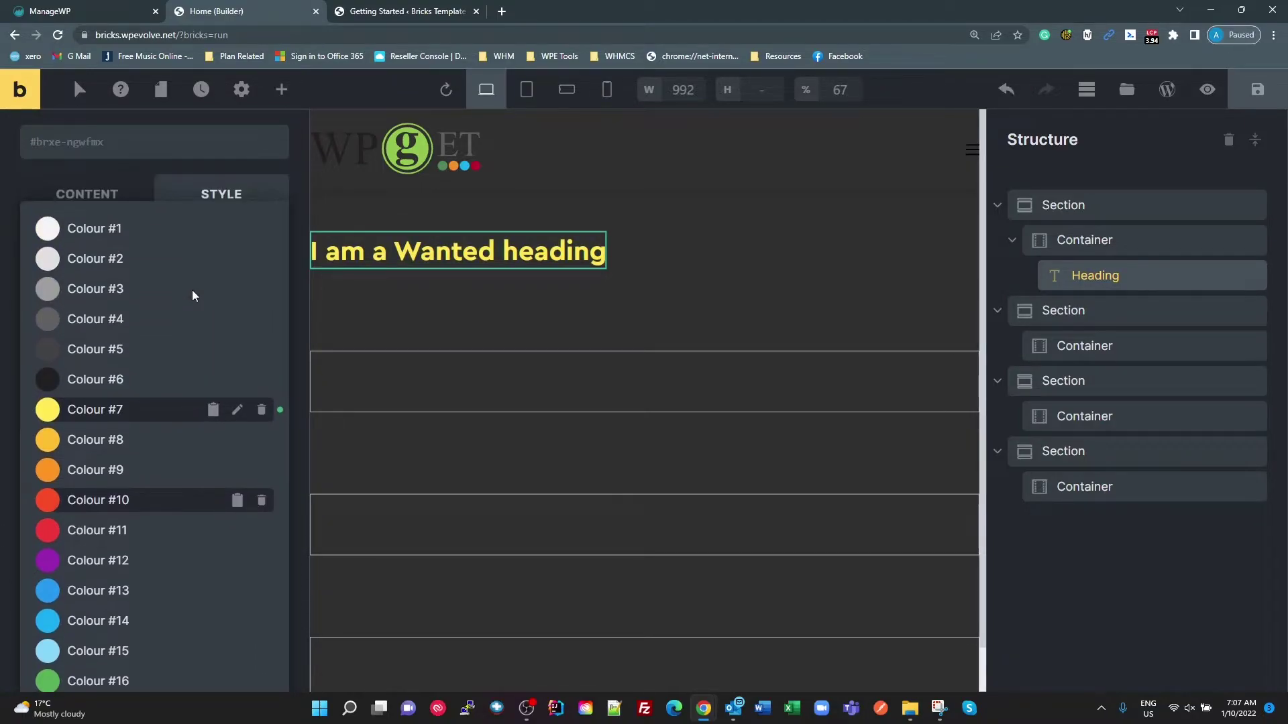
# Change the WPGet Dark theme style's primary colour to red #eb0000 and save that colour to the WPG Default palette
pyautogui.click(240, 90)
pyautogui.click(75, 196)
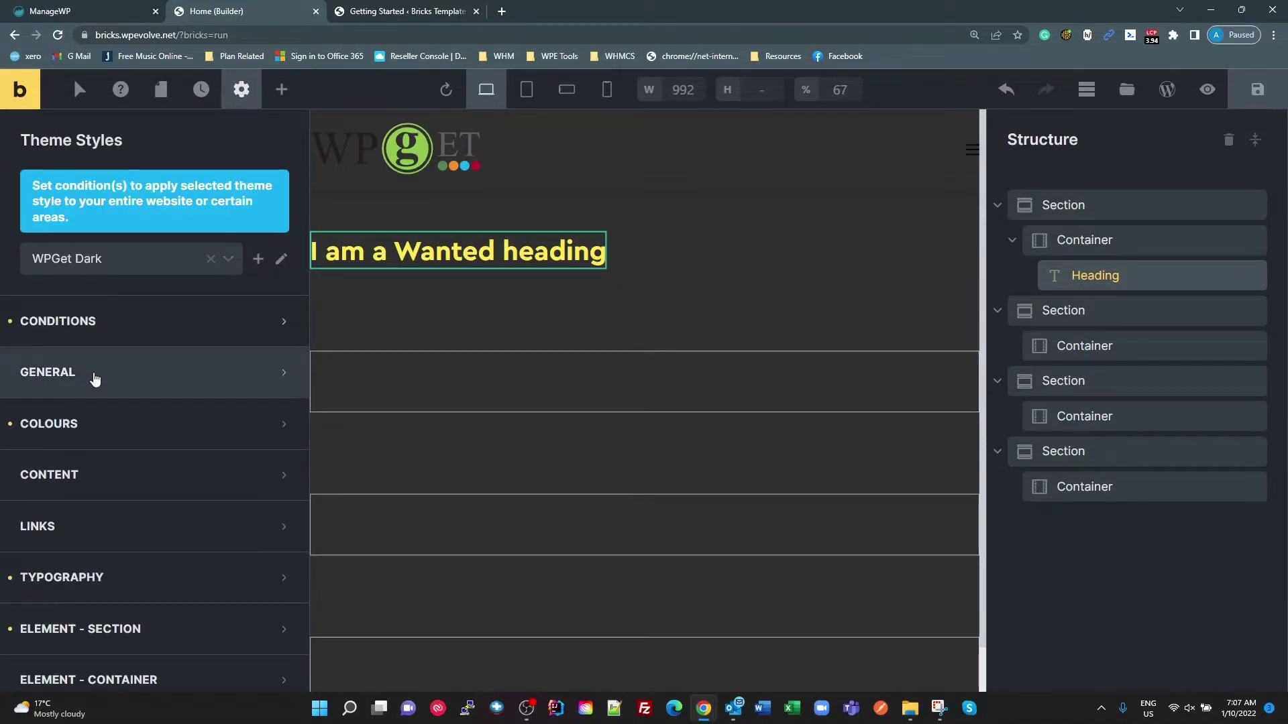
pyautogui.click(75, 424)
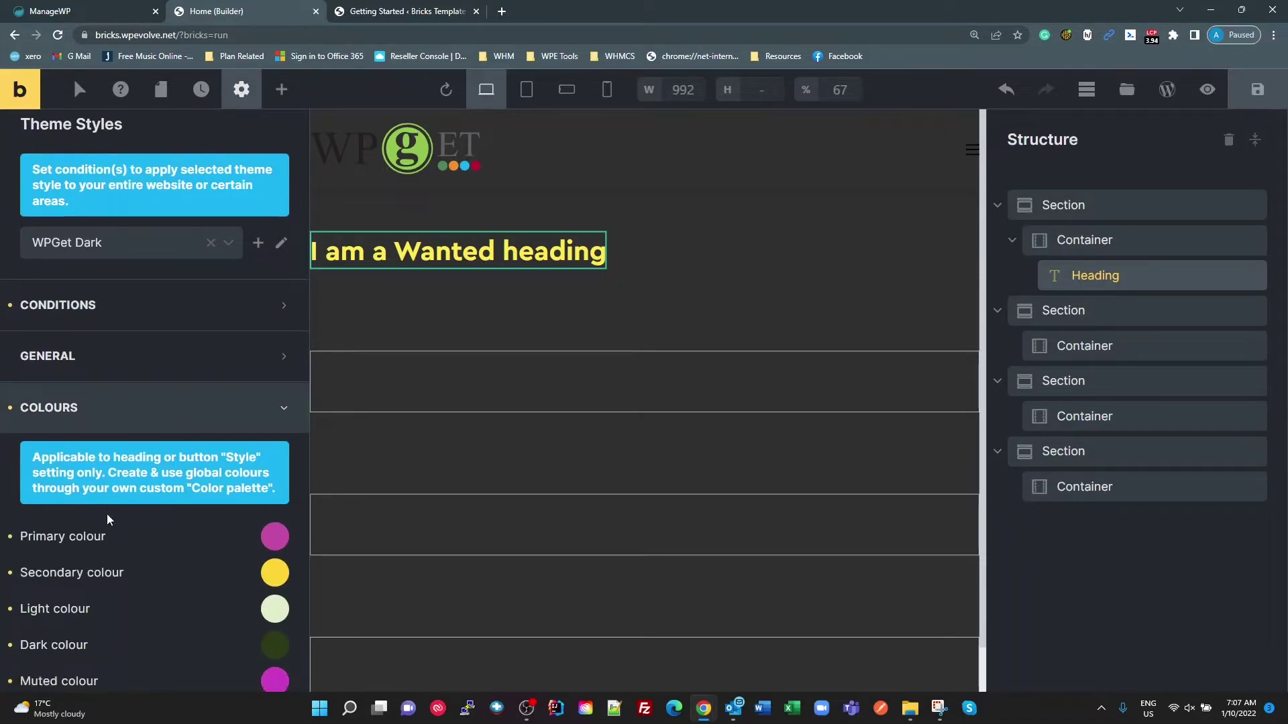
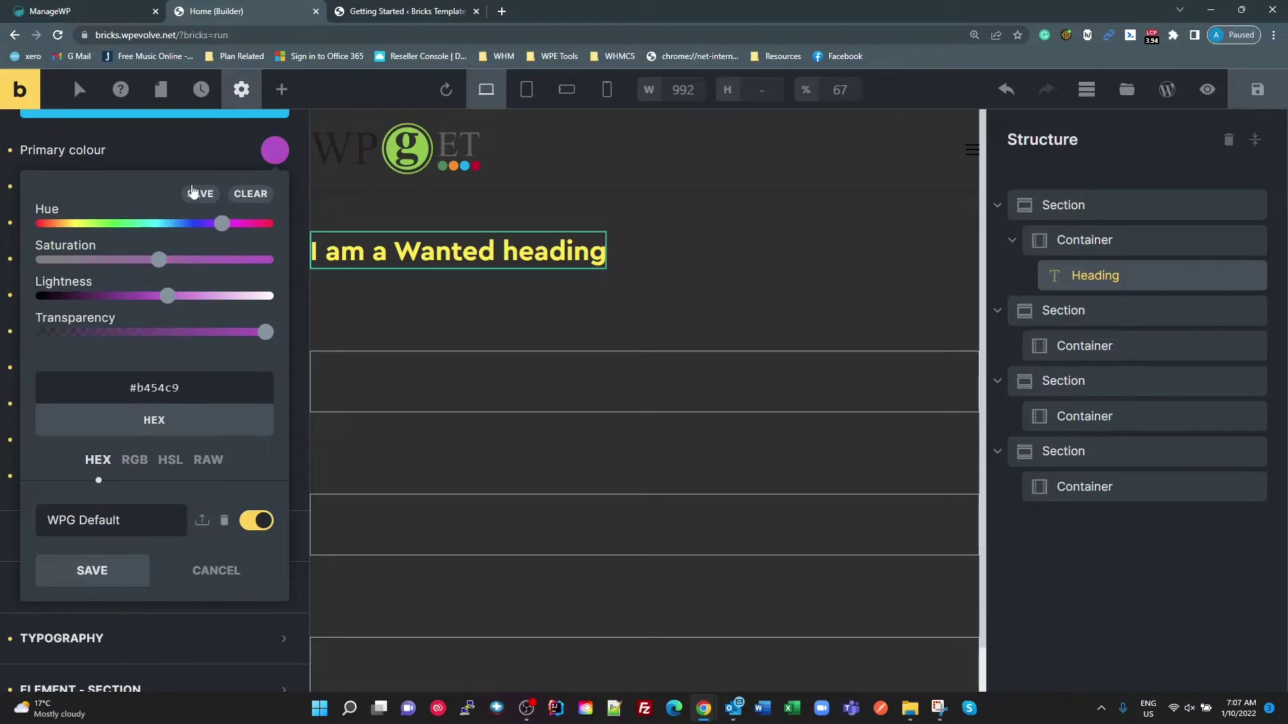
pyautogui.moveTo(228, 229); pyautogui.dragTo(269, 231)
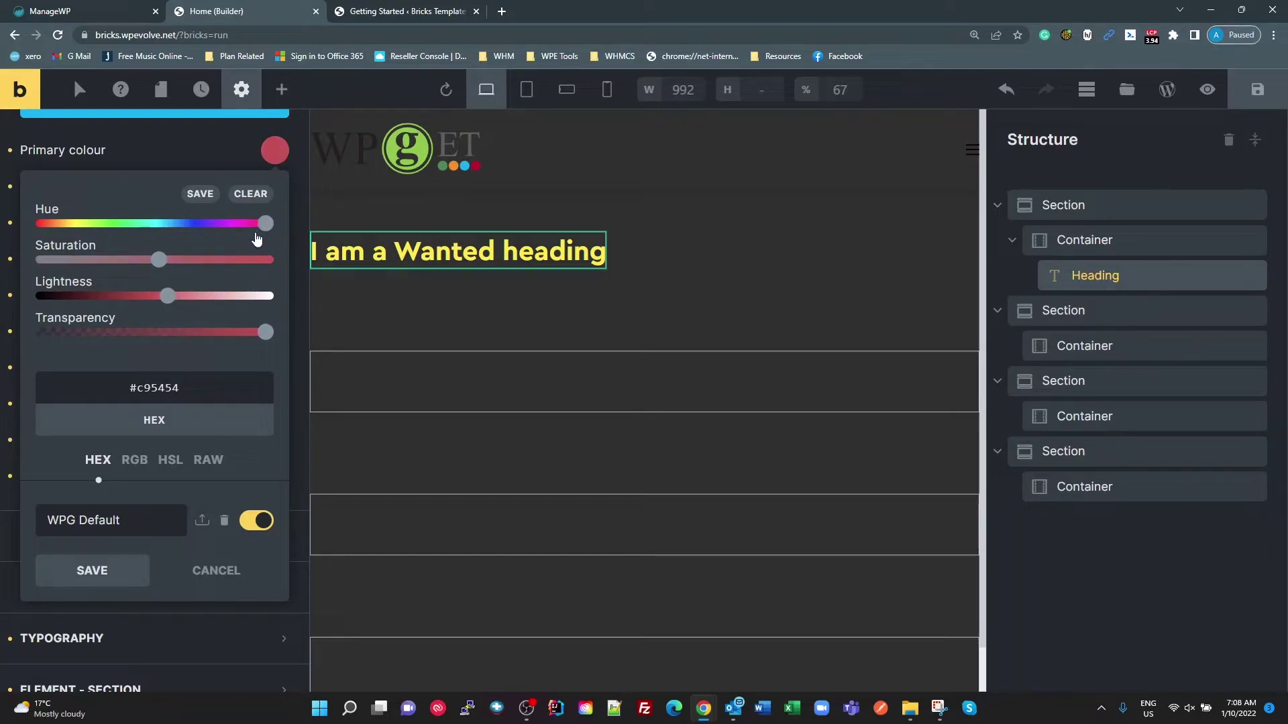
pyautogui.moveTo(158, 259); pyautogui.dragTo(299, 256)
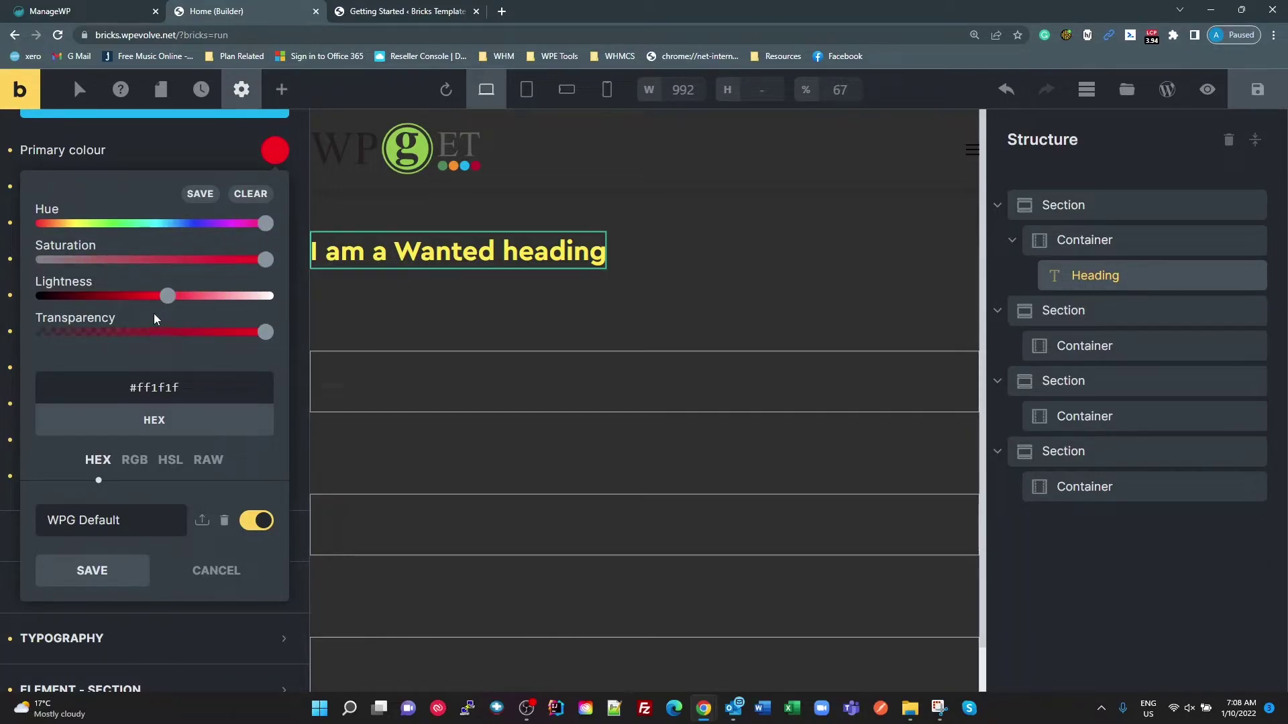
pyautogui.moveTo(165, 302); pyautogui.dragTo(147, 304)
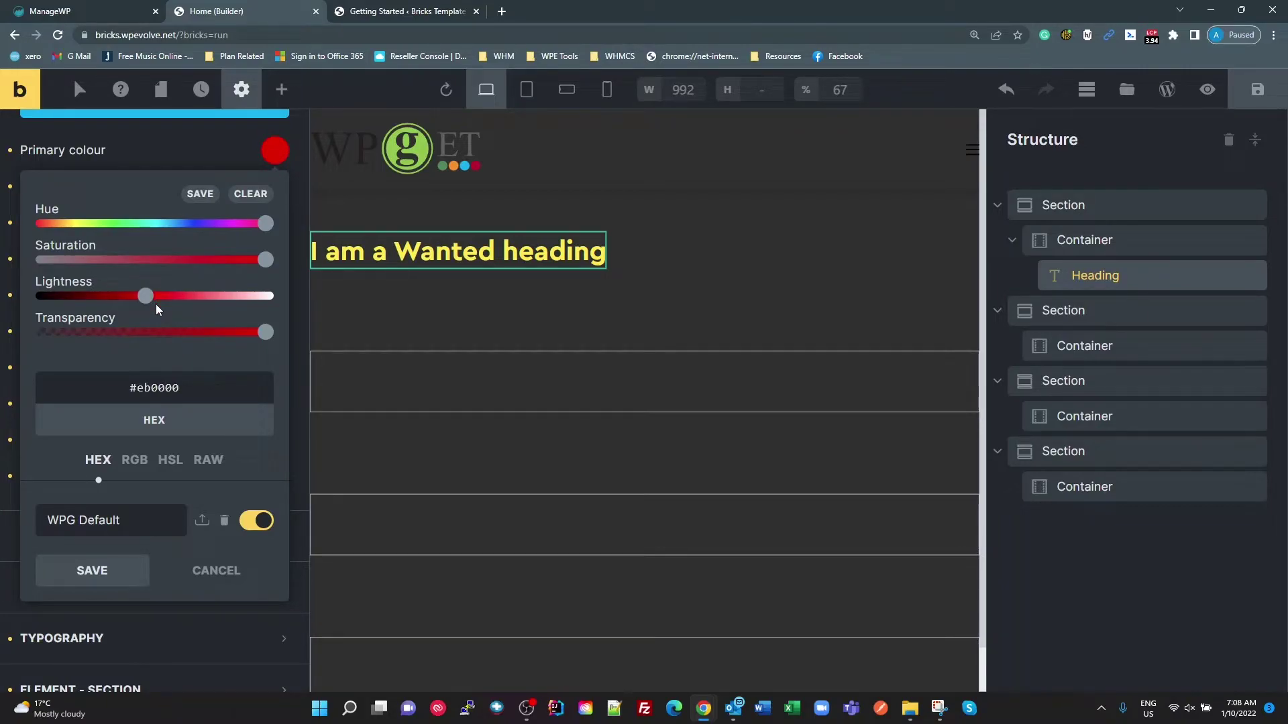
pyautogui.click(204, 196)
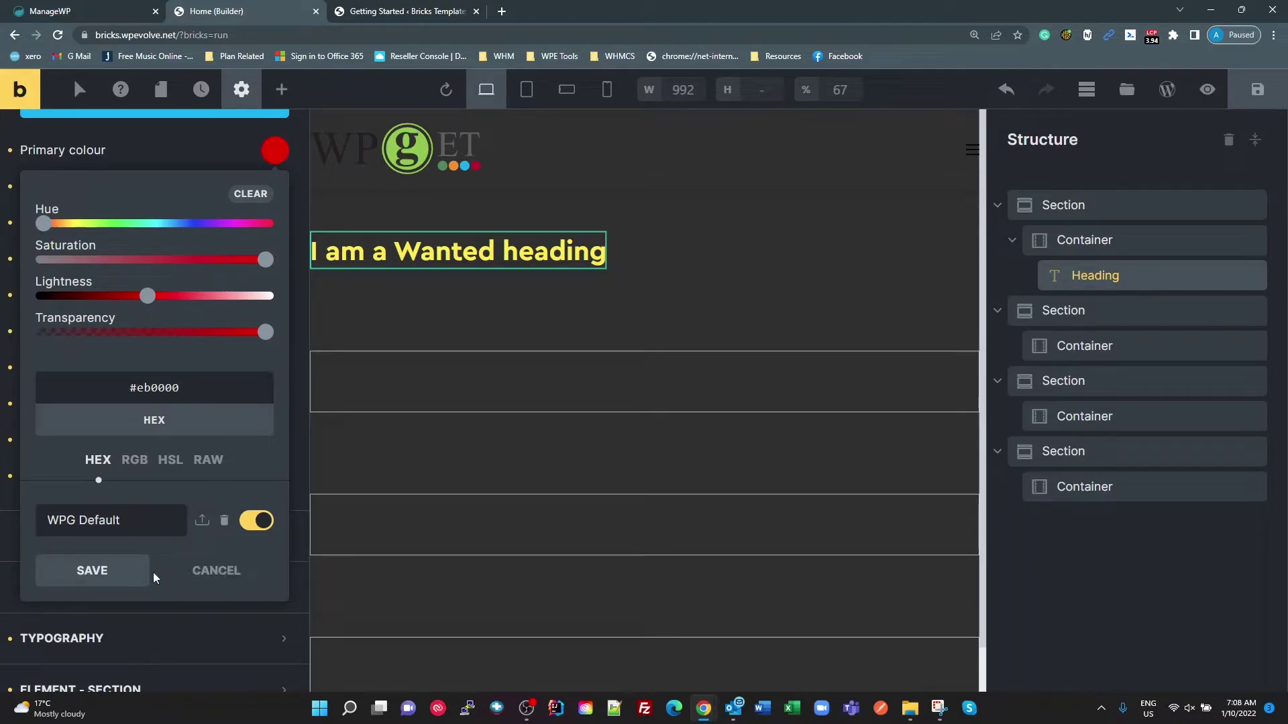
pyautogui.click(127, 570)
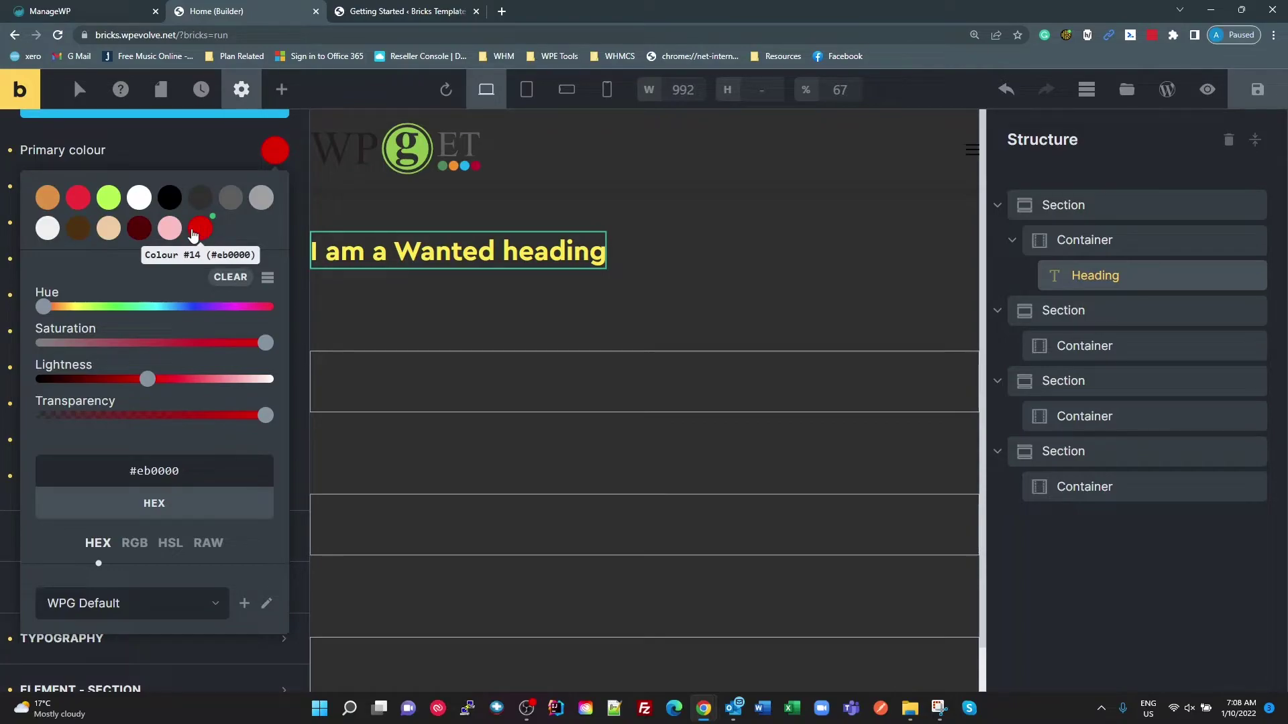
# Show the WPG Default palette as a named list and rename Colour #14 to New Red
pyautogui.click(267, 275)
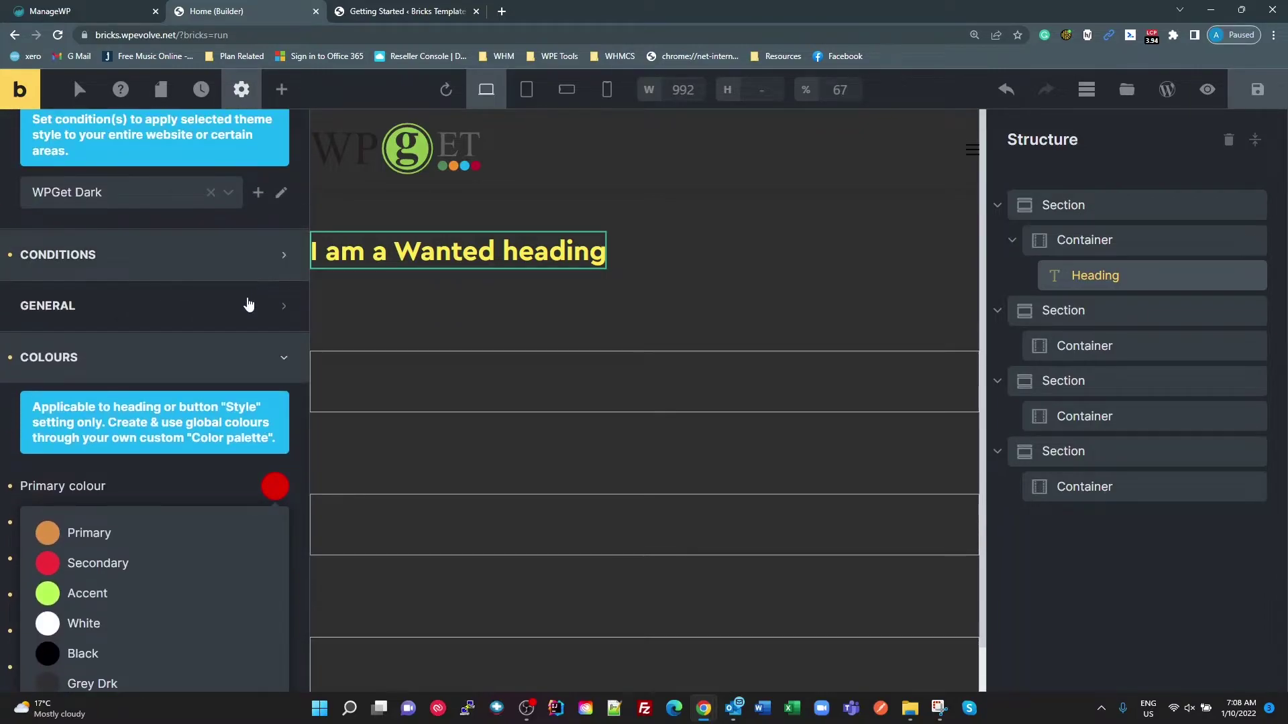
pyautogui.scroll(-7, 207, 443)
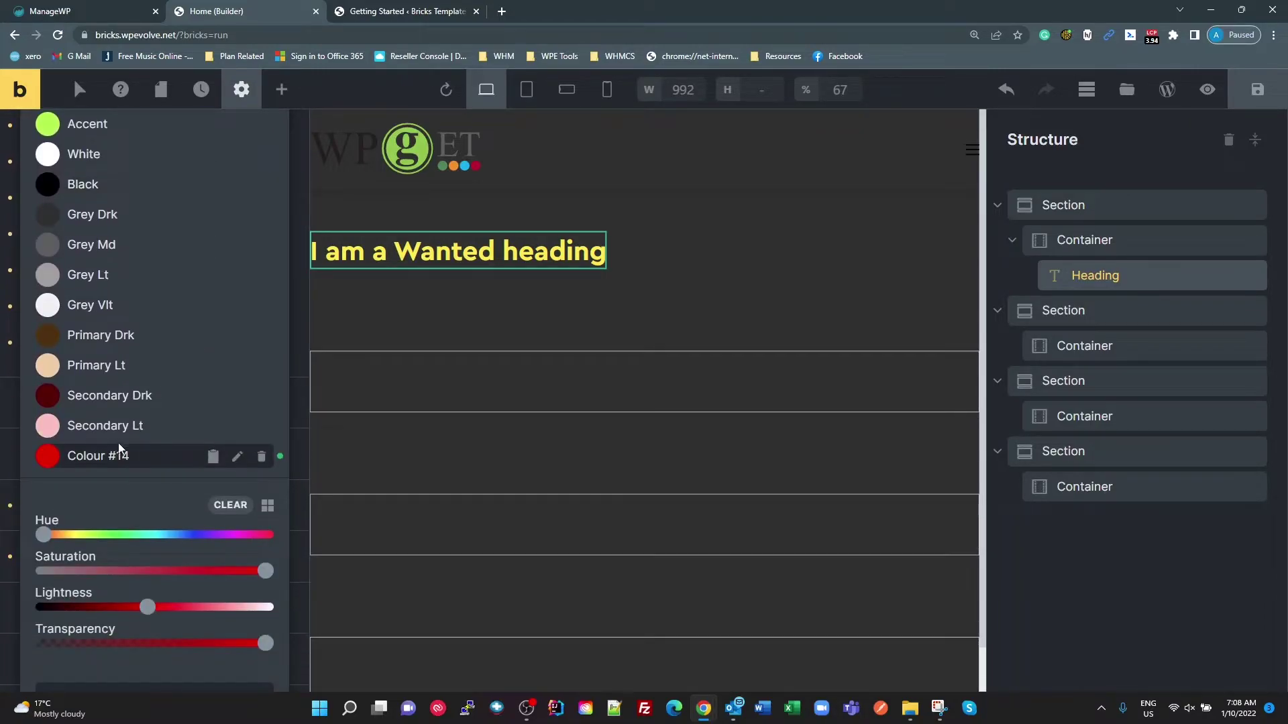
pyautogui.doubleClick(125, 457)
pyautogui.tripleClick(113, 459)
pyautogui.press('Return')
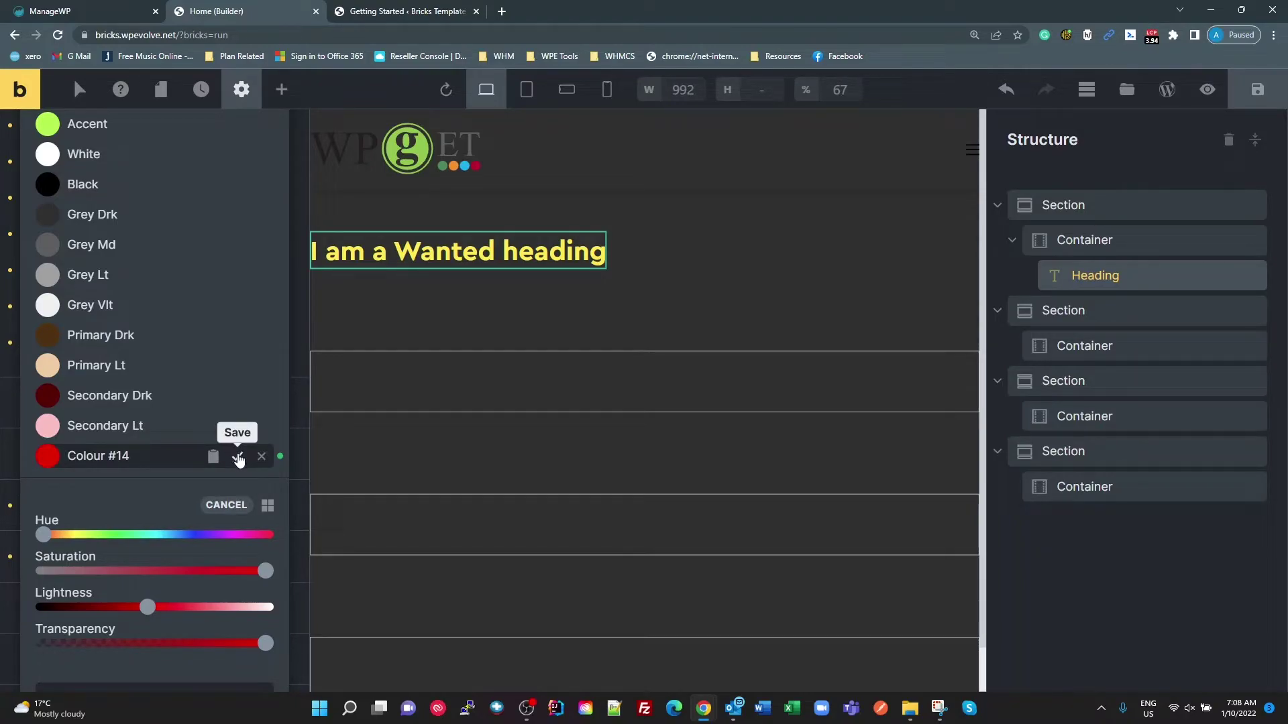
pyautogui.click(239, 458)
pyautogui.moveTo(127, 456); pyautogui.dragTo(52, 456)
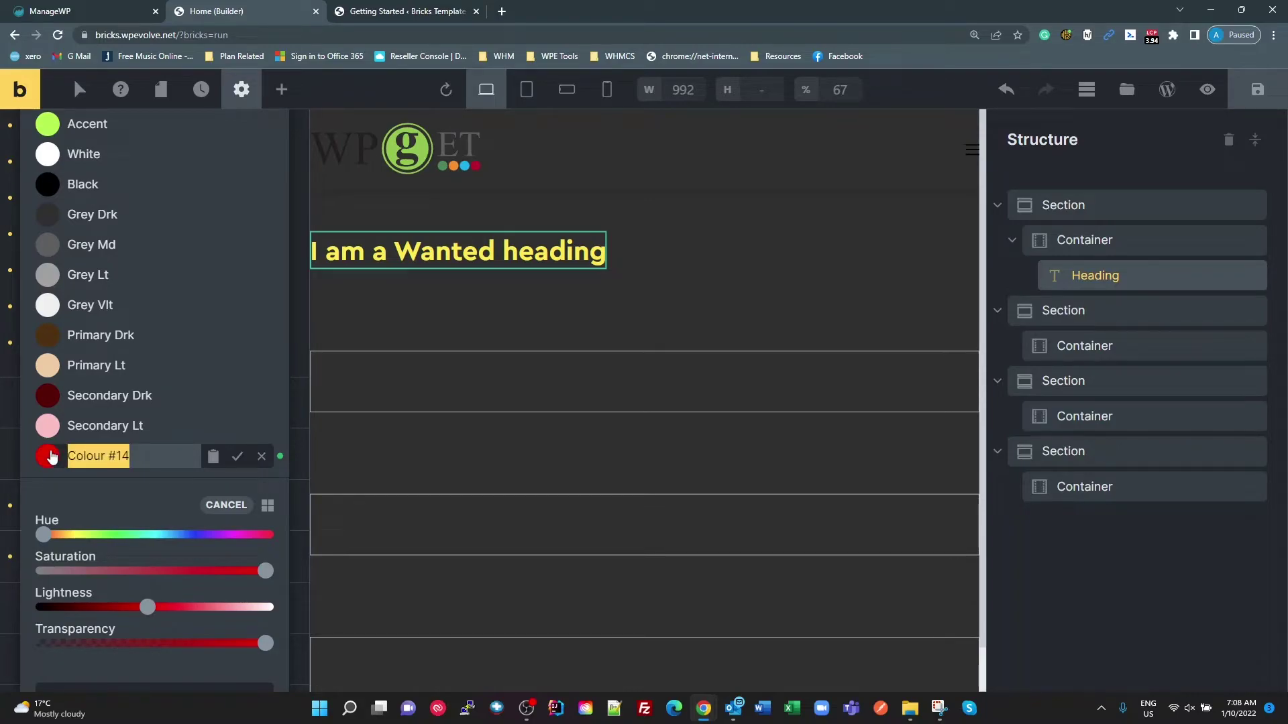
pyautogui.write('New Red')
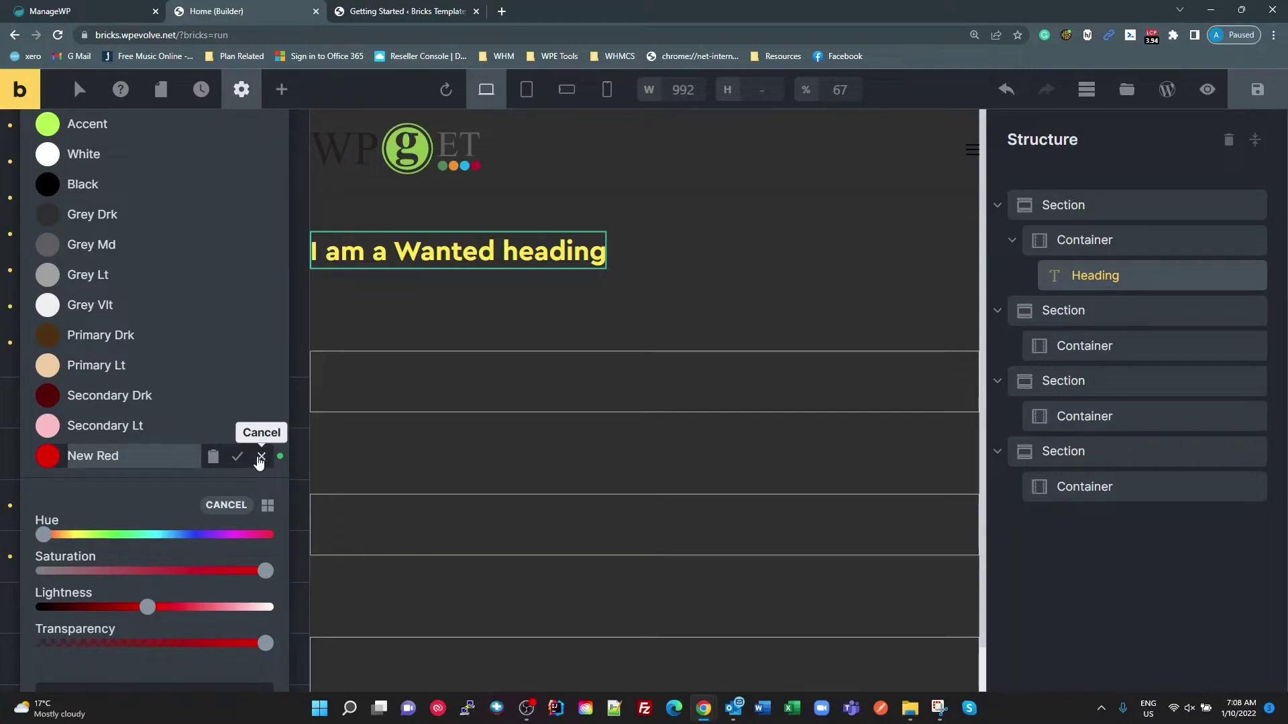
pyautogui.click(236, 459)
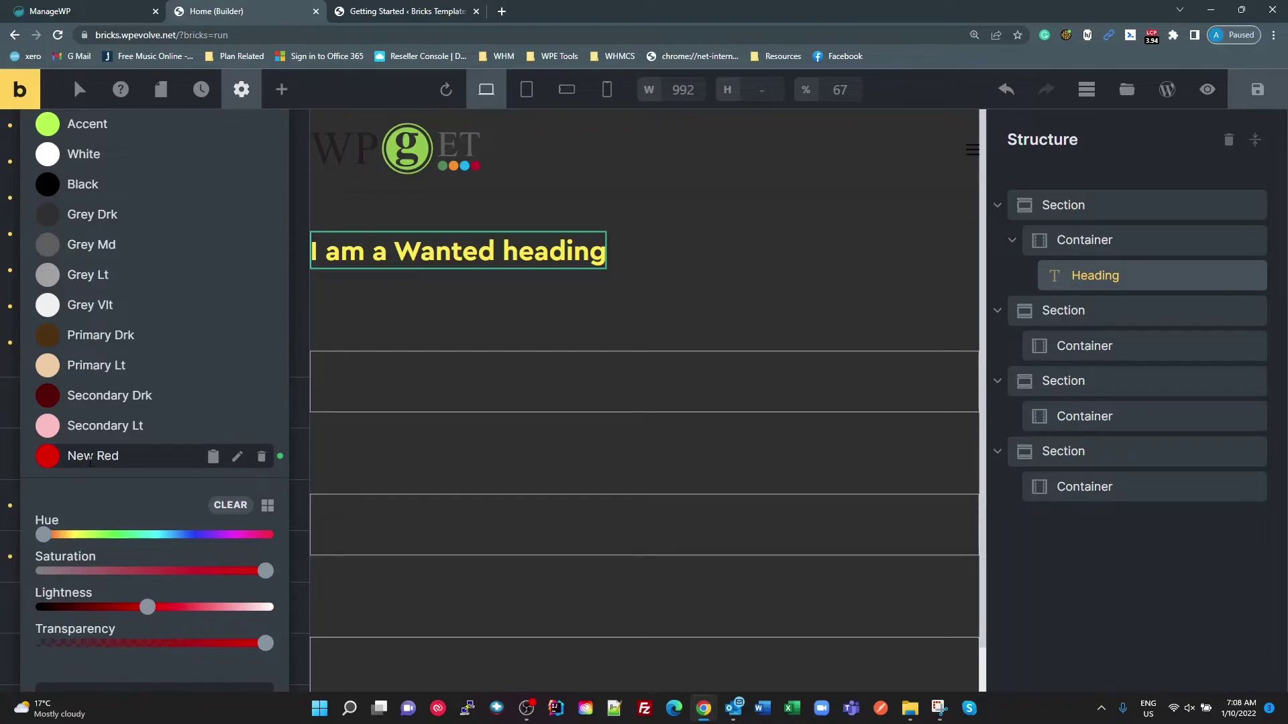
# Open the colour picker in the "I am a Wanted heading" element's typography style settings
pyautogui.click(455, 257)
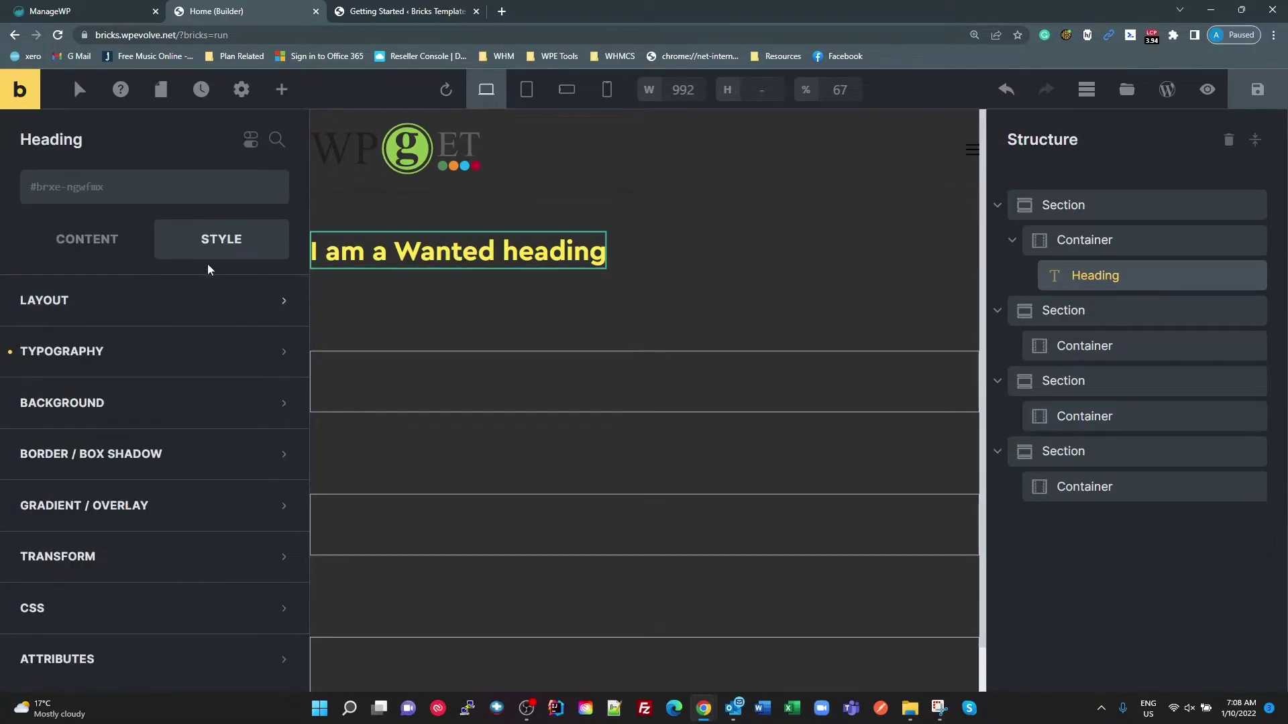
pyautogui.click(128, 350)
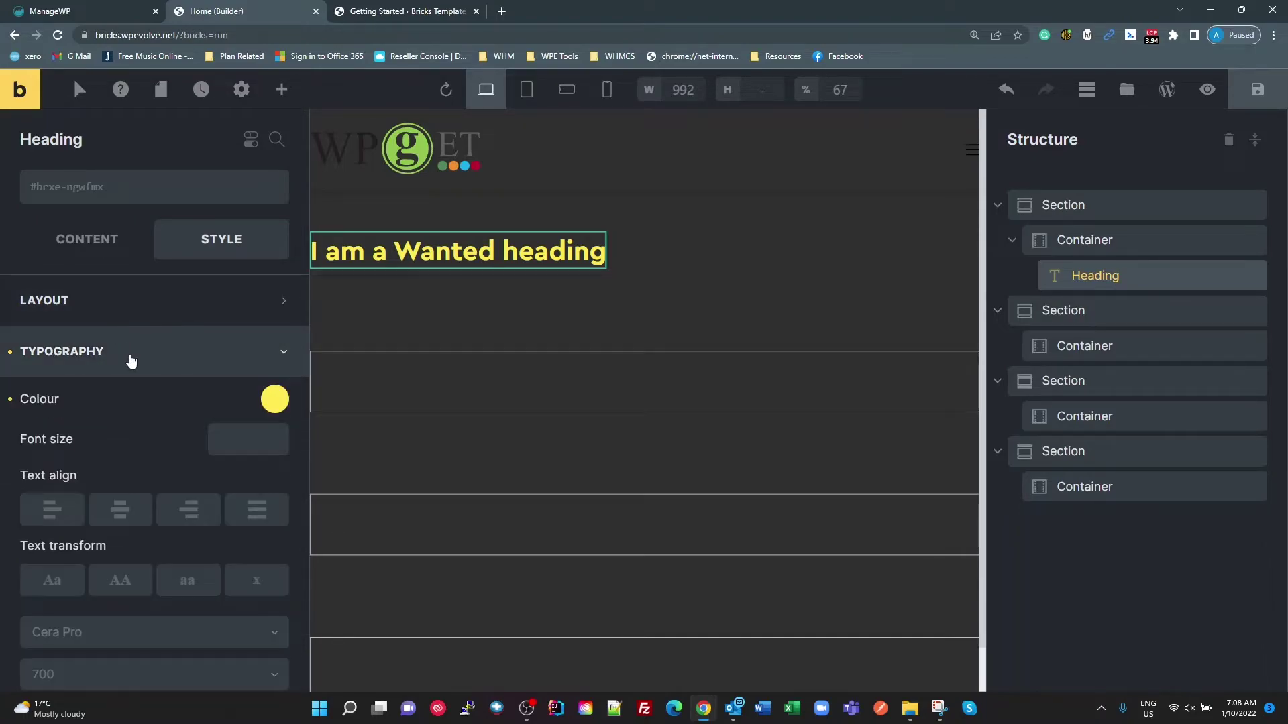
pyautogui.click(275, 400)
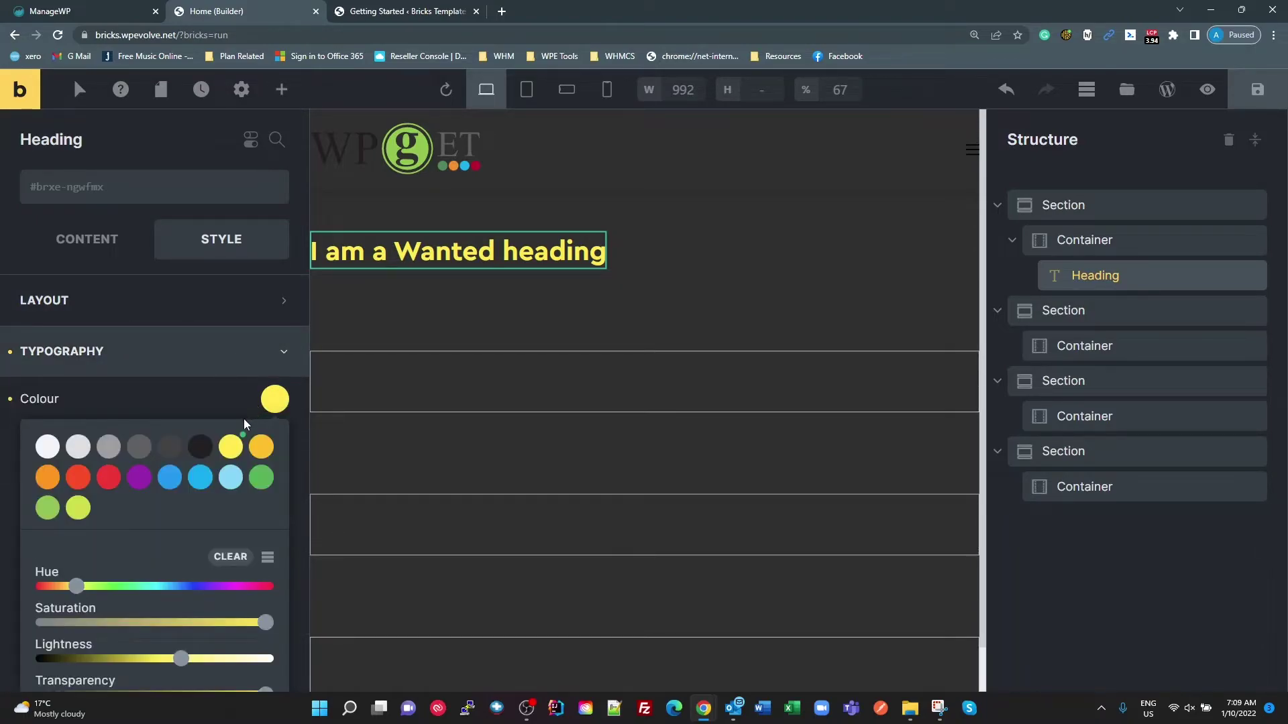
pyautogui.scroll(-5, 240, 505)
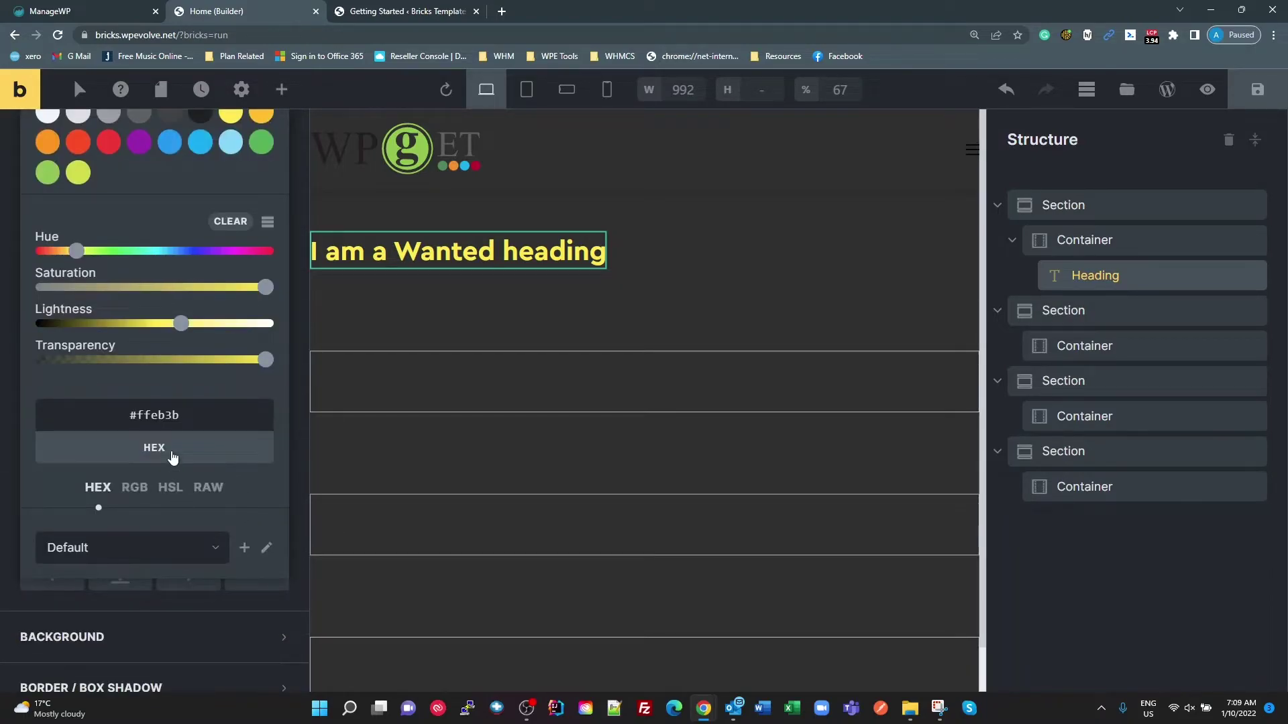
# Inspect the Default palette's editing options, including its default toggle, and leave them without saving
pyautogui.click(129, 563)
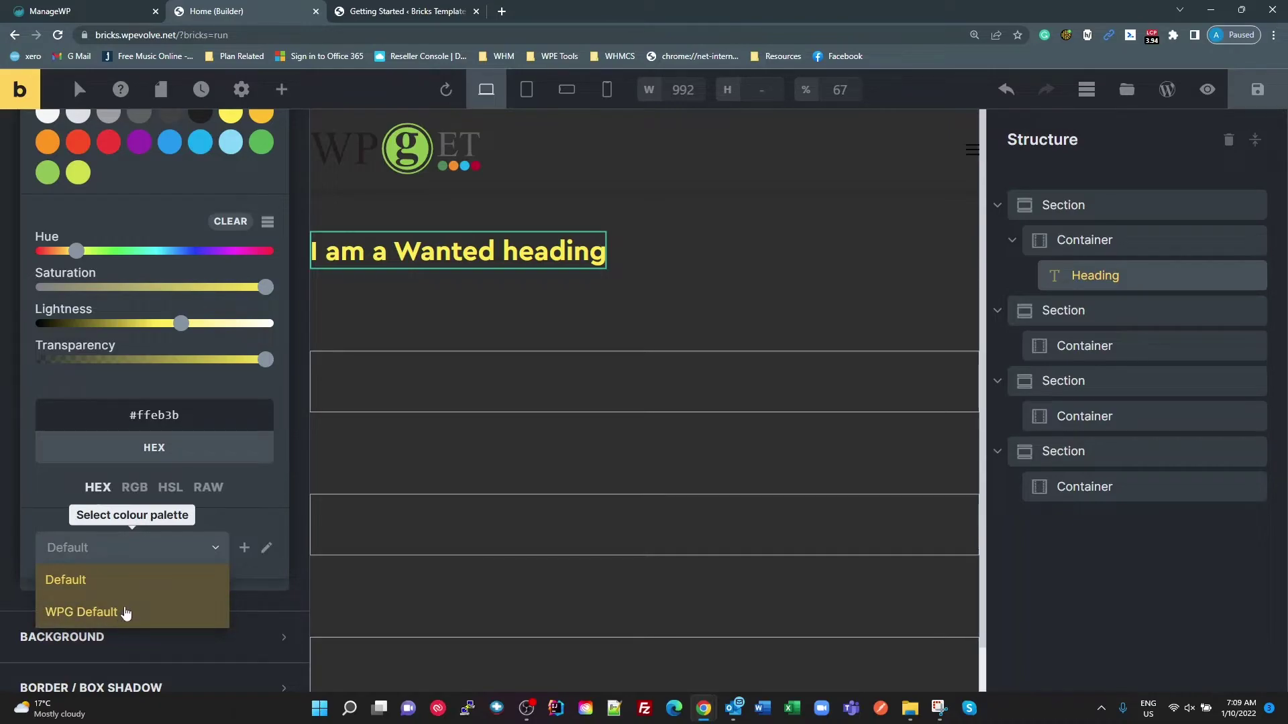
pyautogui.click(267, 548)
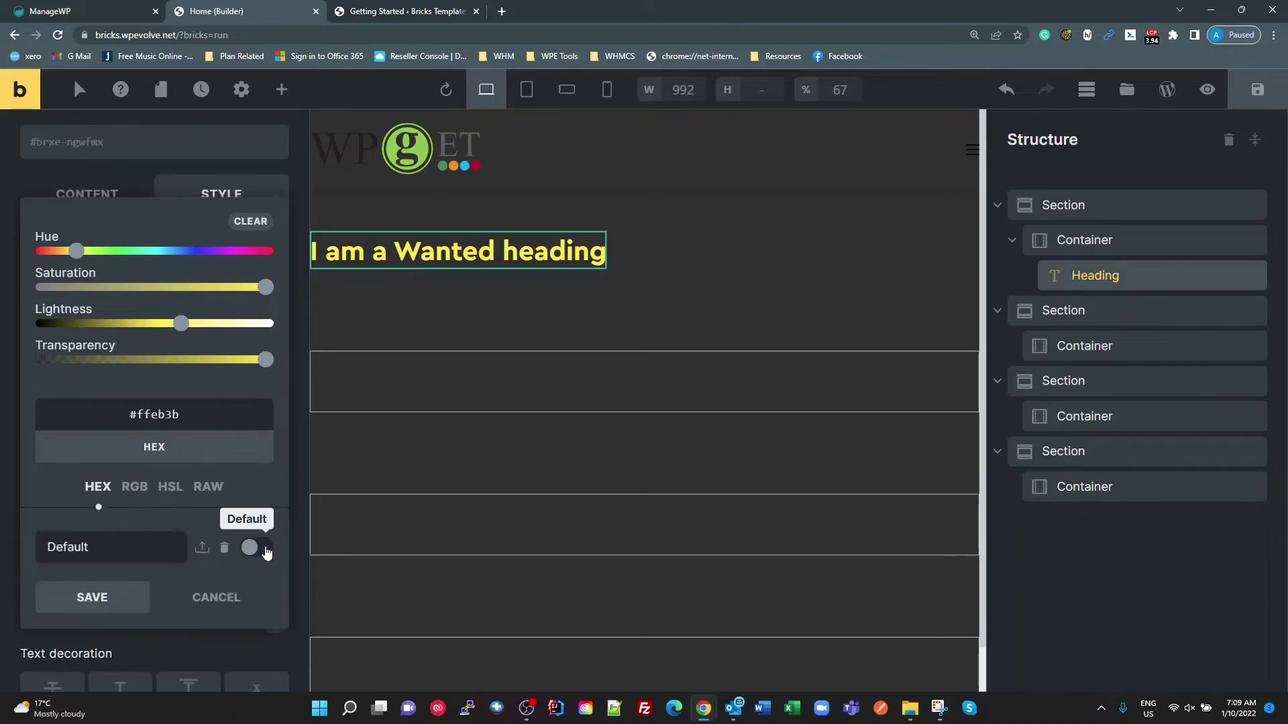
pyautogui.click(130, 552)
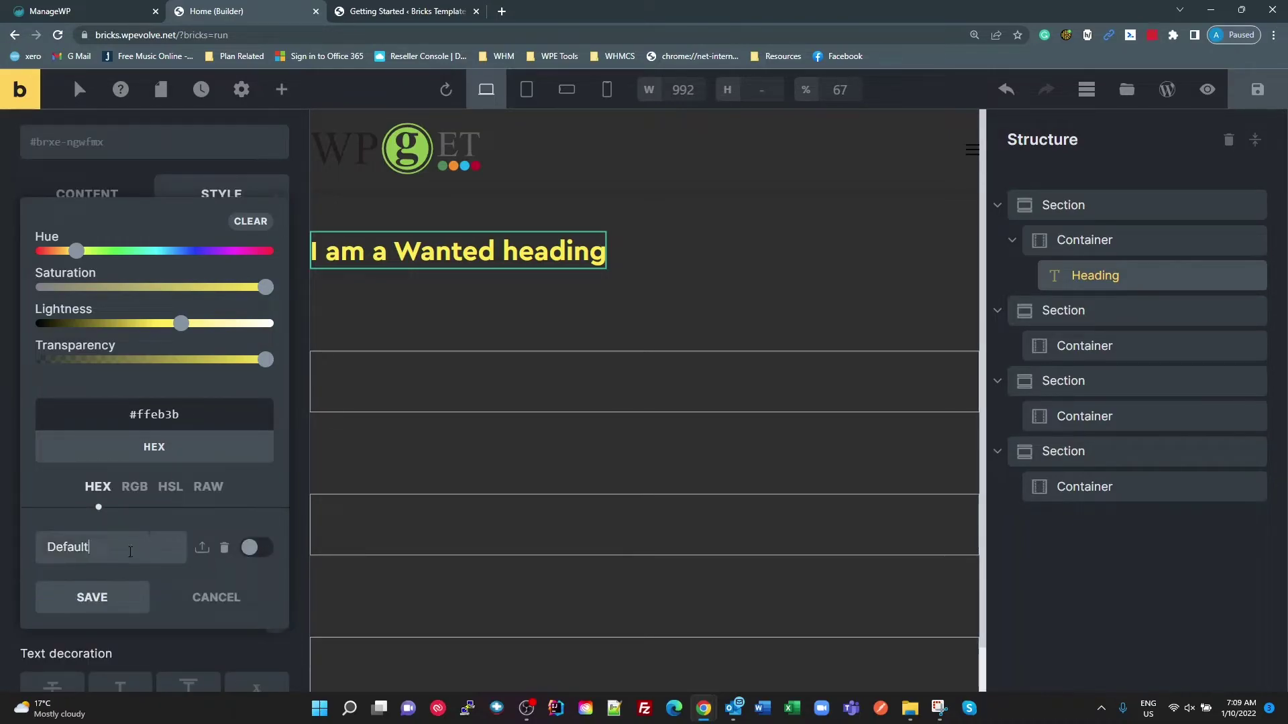
pyautogui.click(212, 592)
# Switch the heading's typography colour picker to the WPG Default palette
pyautogui.scroll(-5, 201, 557)
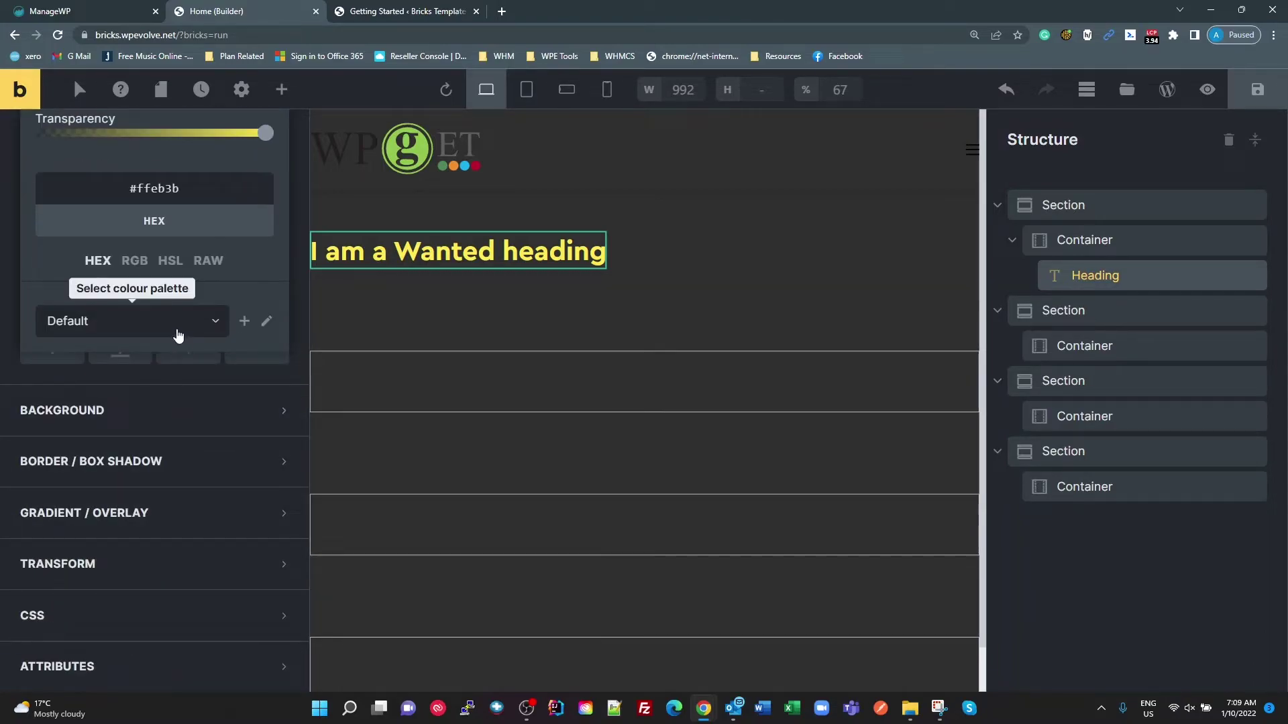
pyautogui.click(136, 329)
pyautogui.click(115, 386)
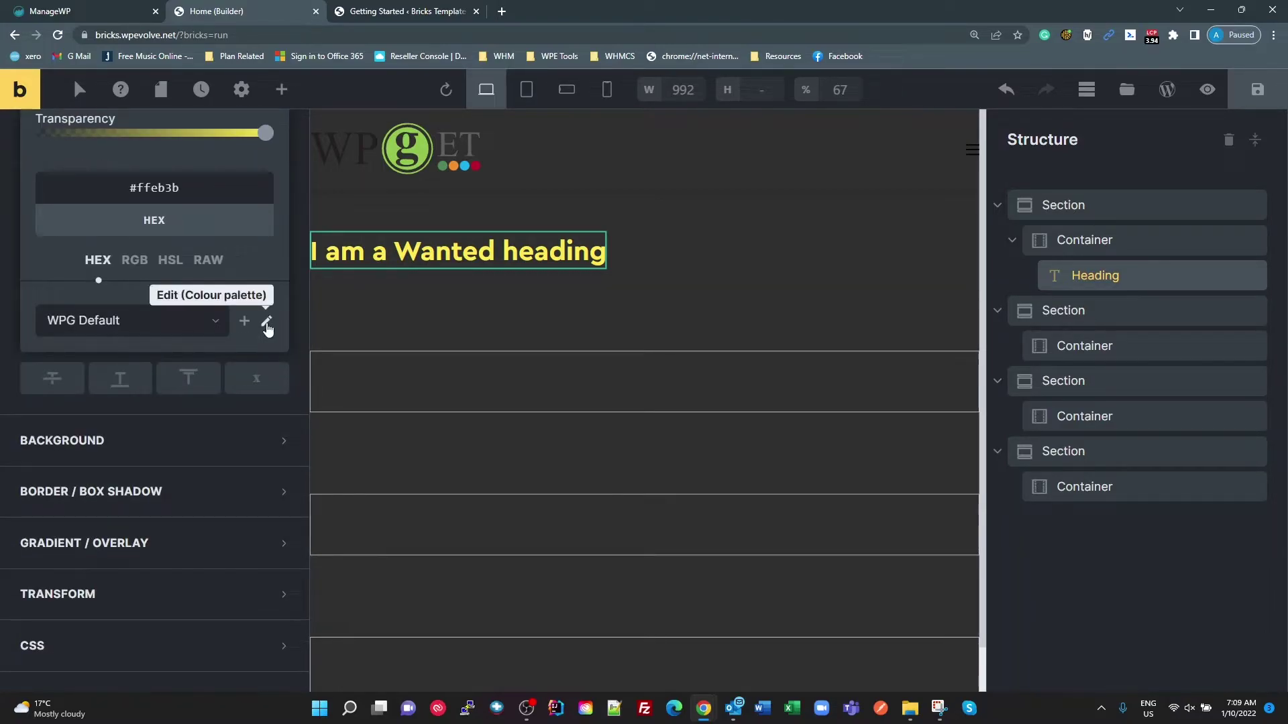
# Check the WPG Default palette's default toggle, leave its editing options without saving, and review its colour swatches
pyautogui.click(266, 322)
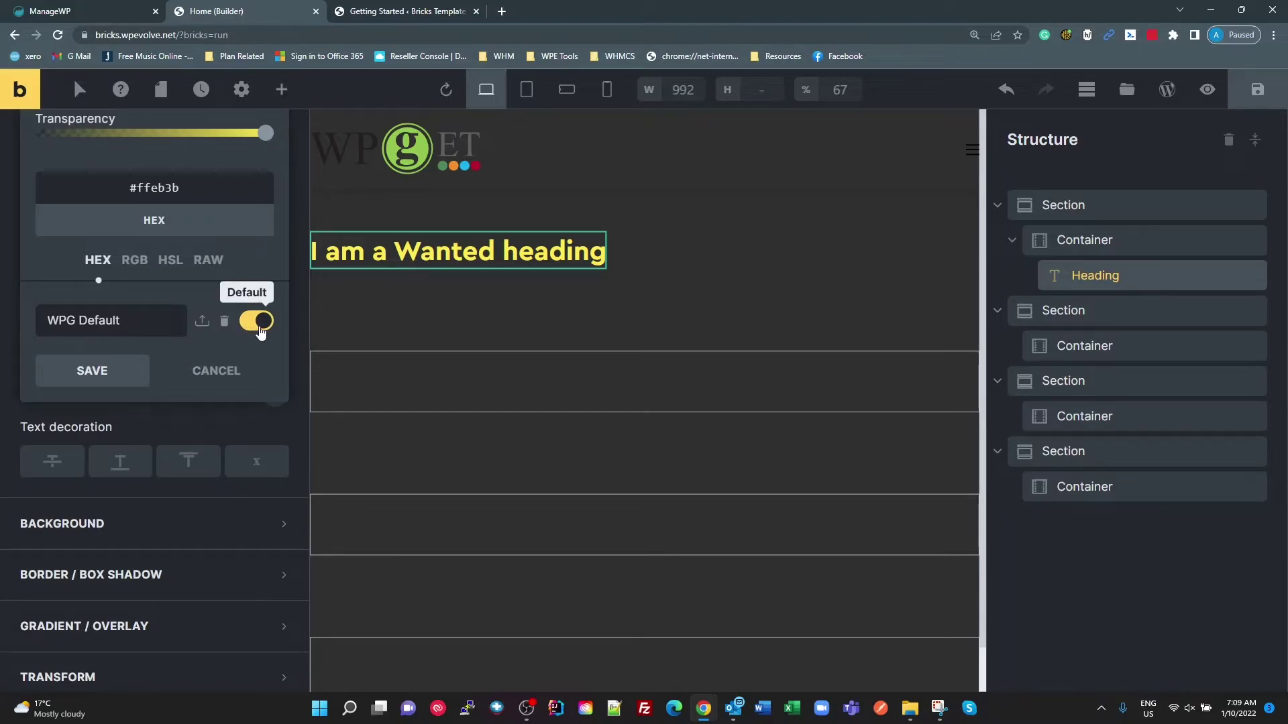
pyautogui.click(217, 373)
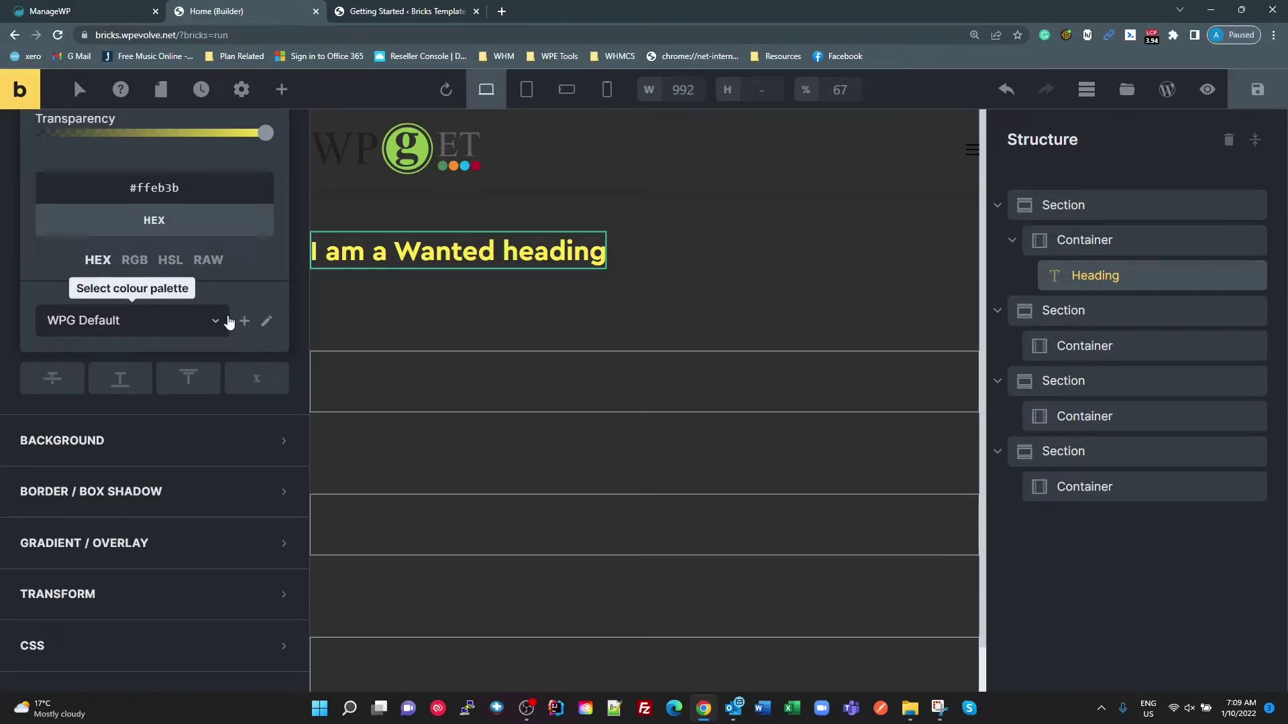
pyautogui.scroll(4, 173, 402)
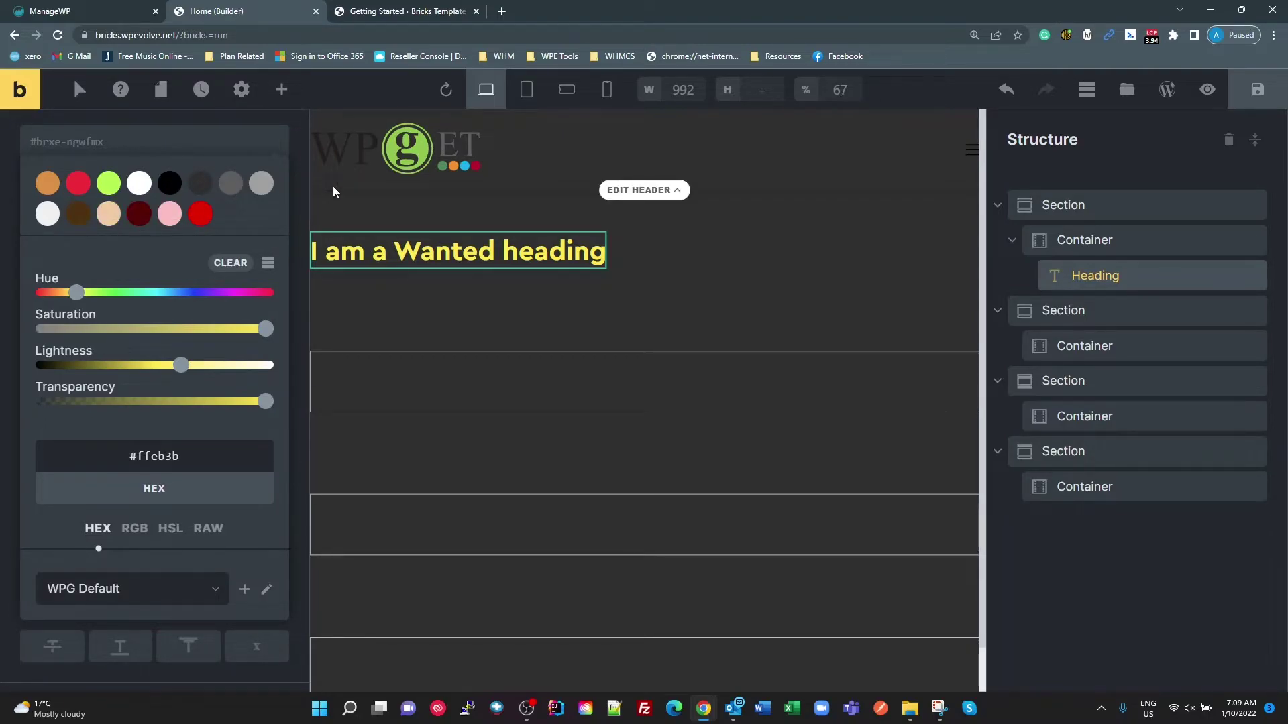
pyautogui.scroll(-4, 266, 569)
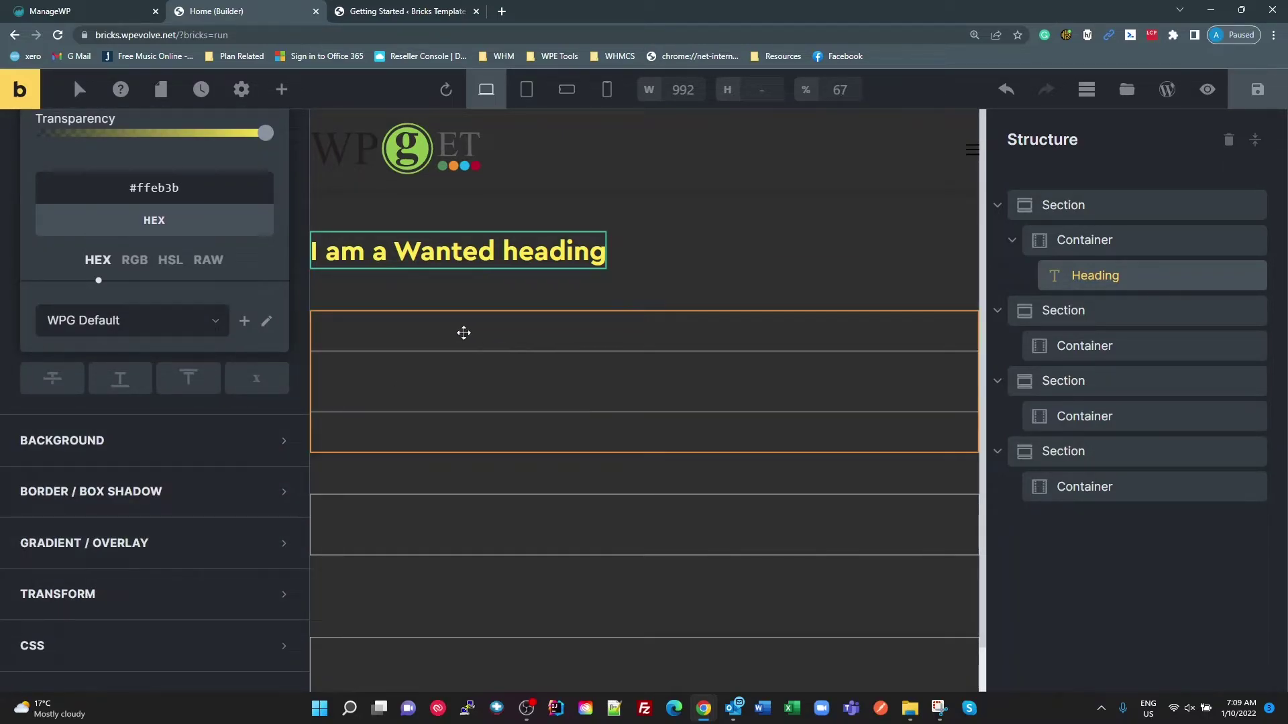
pyautogui.scroll(5, 245, 238)
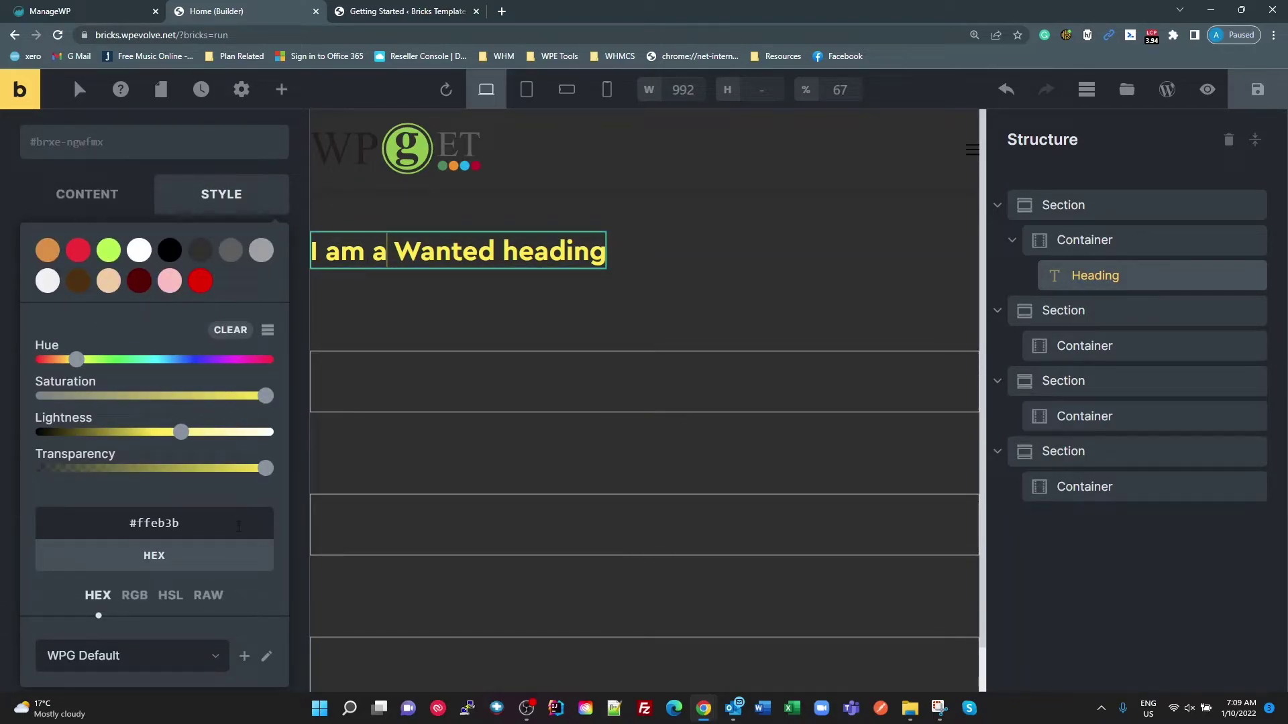
# Reopen the heading's typography colour picker and examine the WPG Default palette as a named list down to New Red
pyautogui.click(85, 194)
pyautogui.click(233, 253)
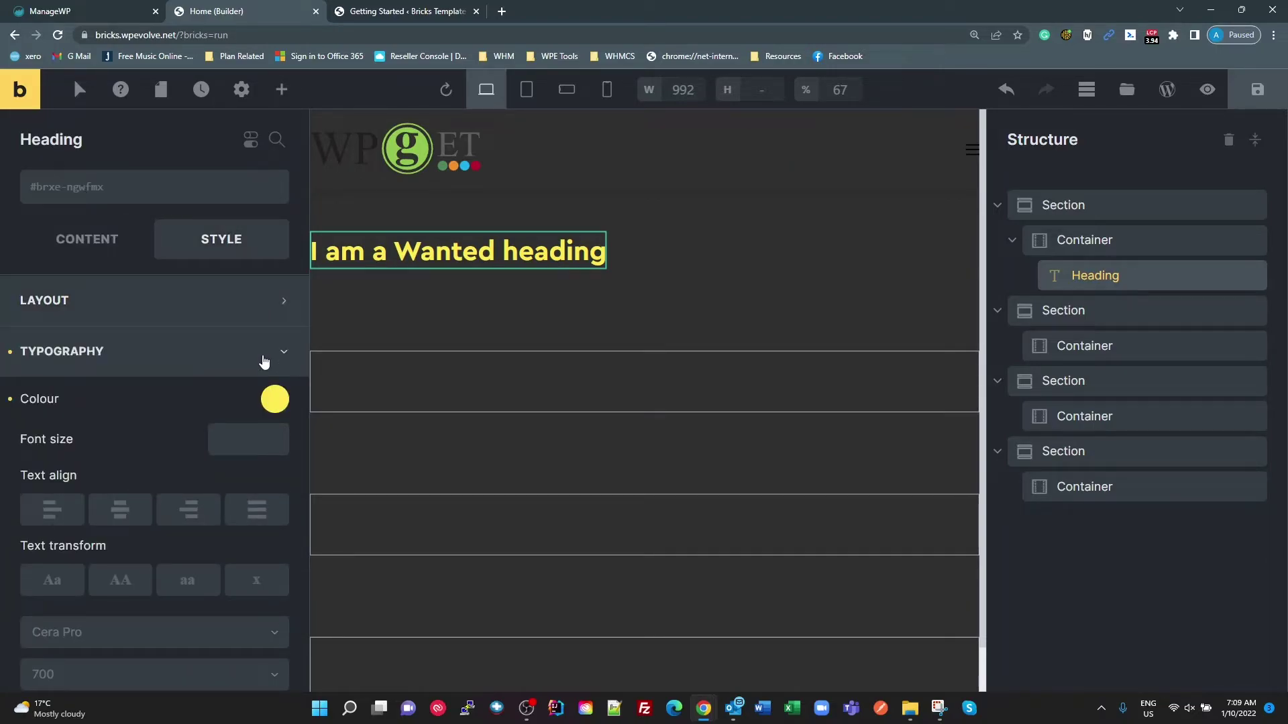
pyautogui.click(272, 403)
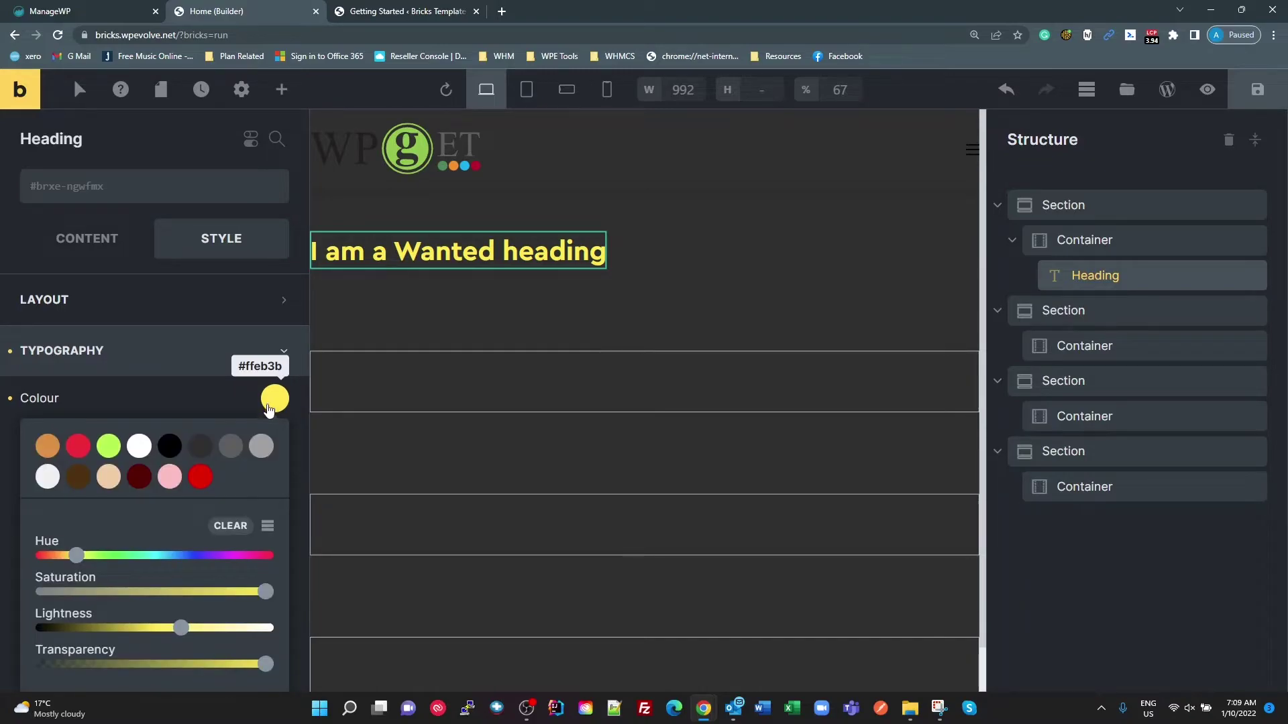
pyautogui.scroll(-2, 208, 364)
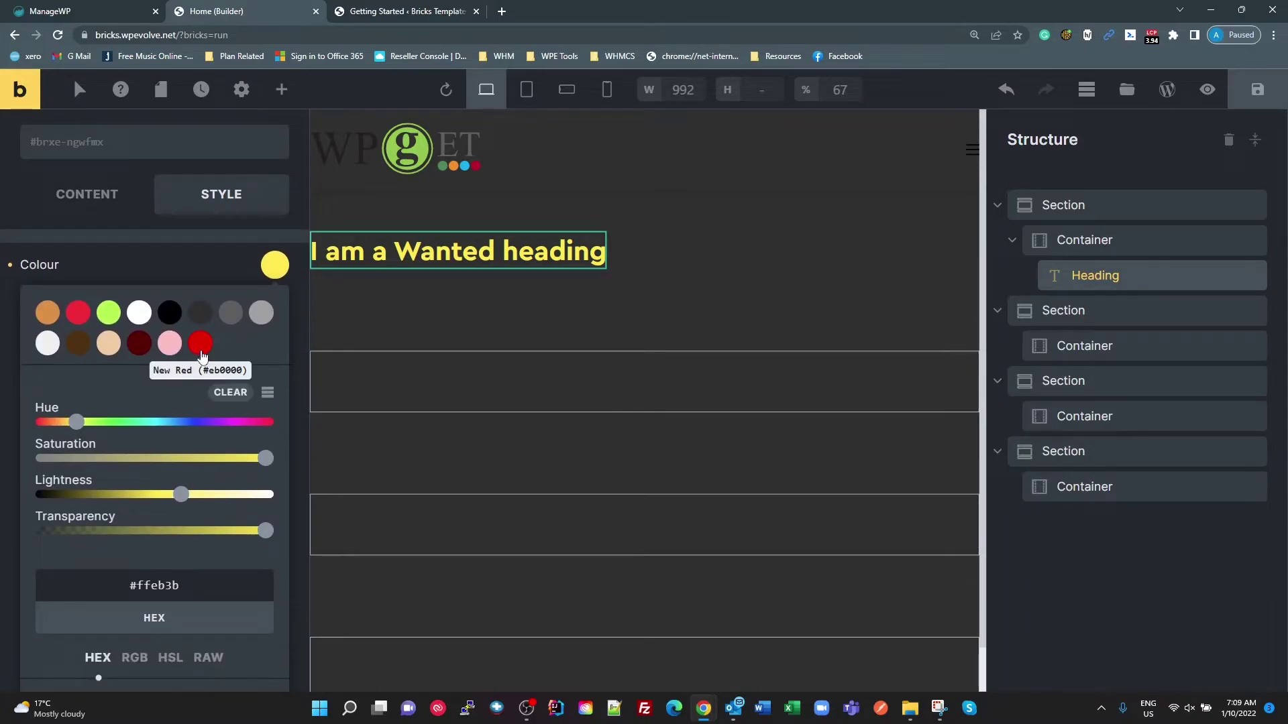
pyautogui.click(268, 393)
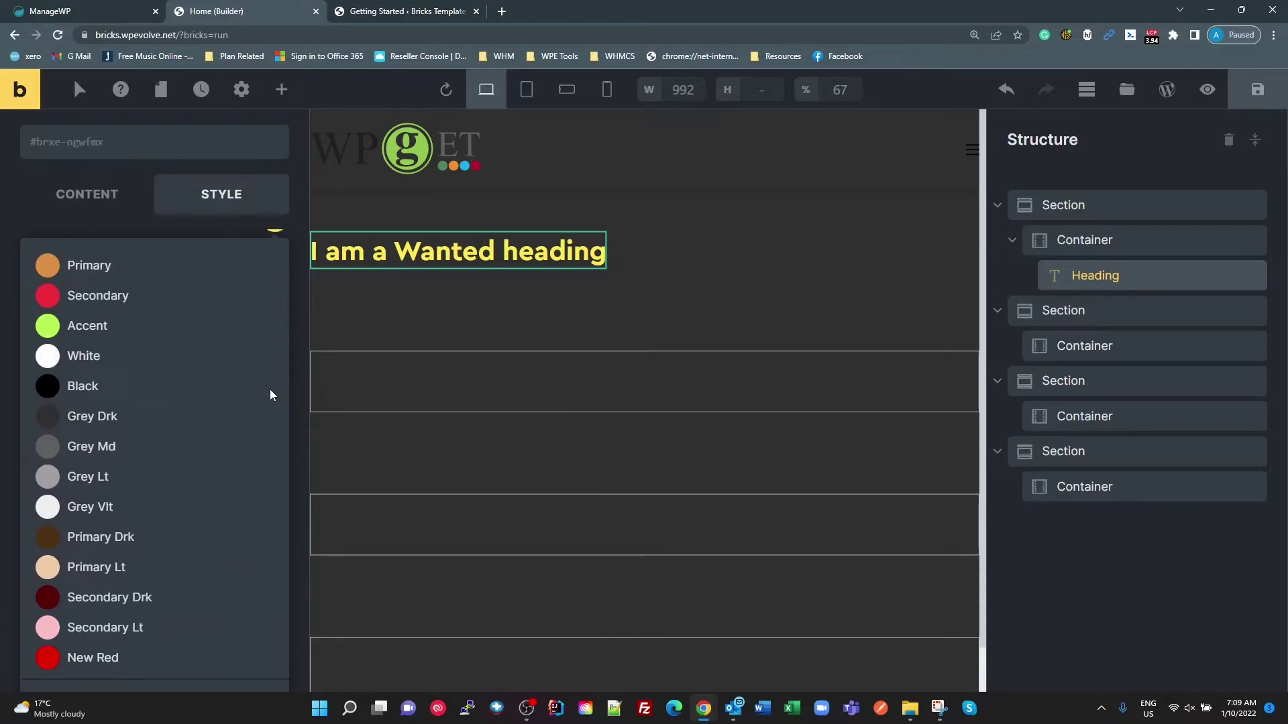
pyautogui.scroll(-4, 201, 436)
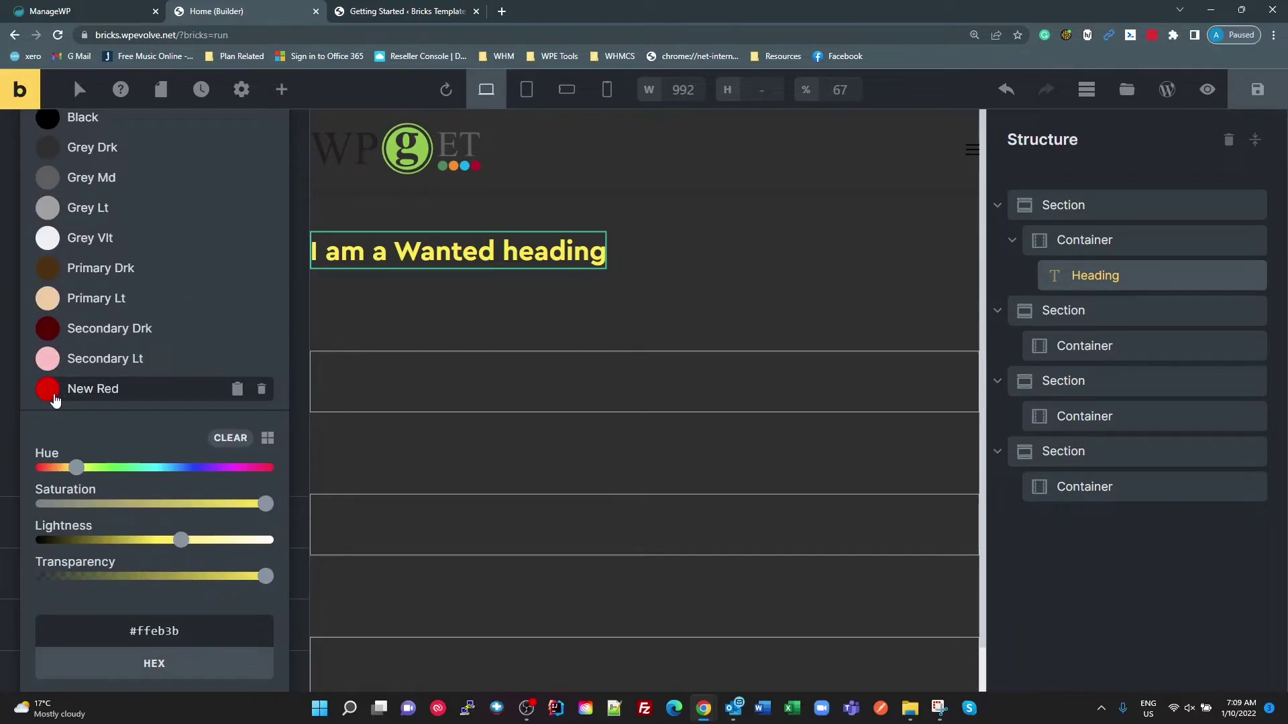
# Apply the palette's Secondary Lt and then New Red to the heading's typography colour
pyautogui.click(50, 360)
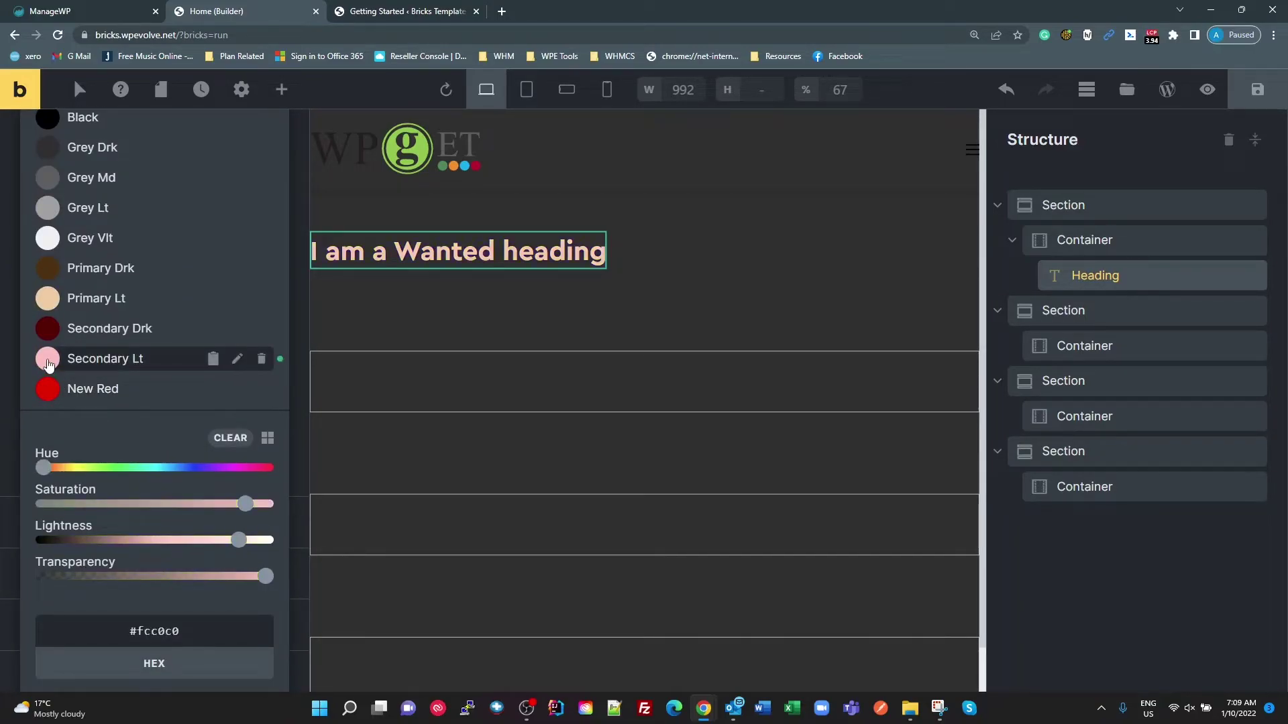
pyautogui.click(49, 389)
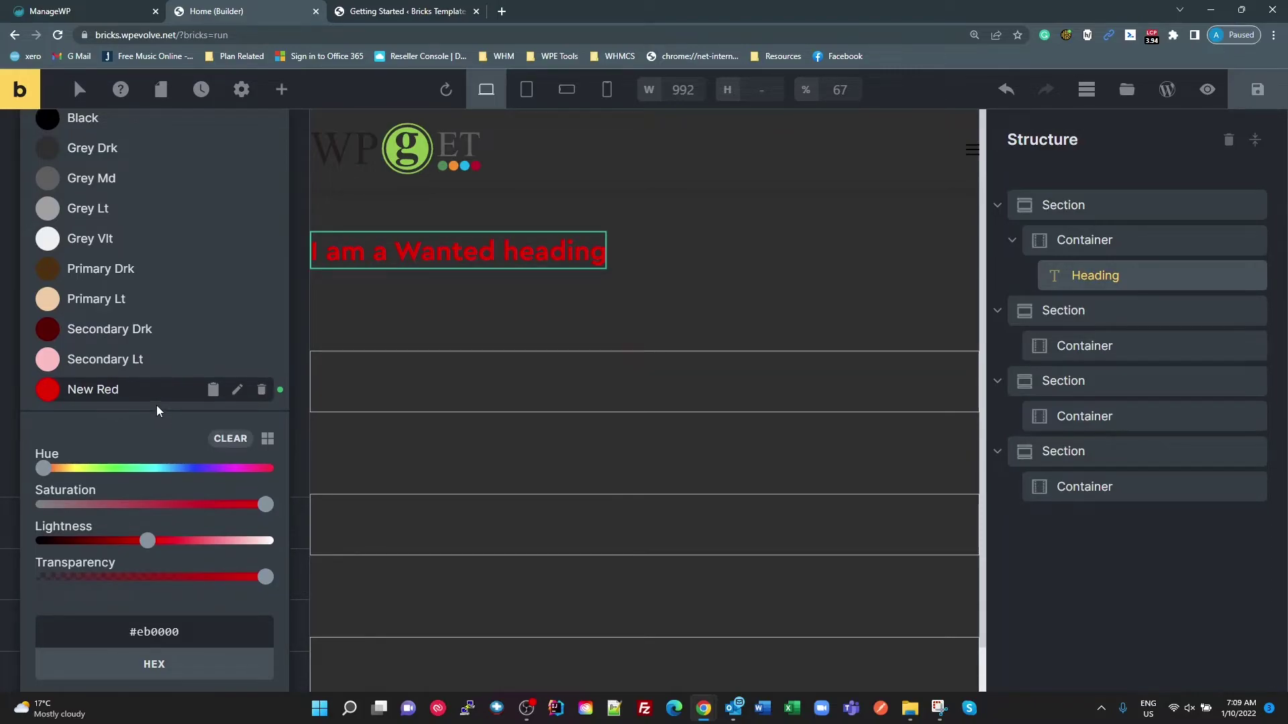
pyautogui.scroll(4, 156, 405)
pyautogui.scroll(-2, 183, 542)
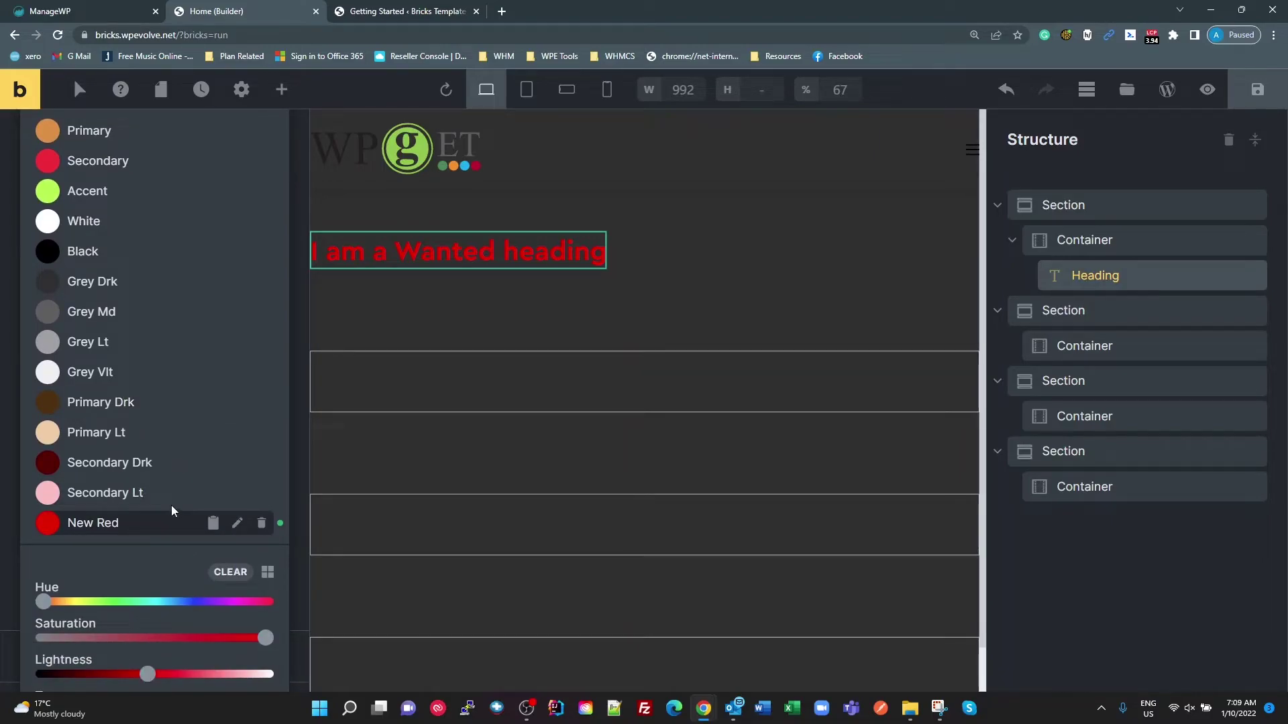
pyautogui.scroll(-3, 172, 558)
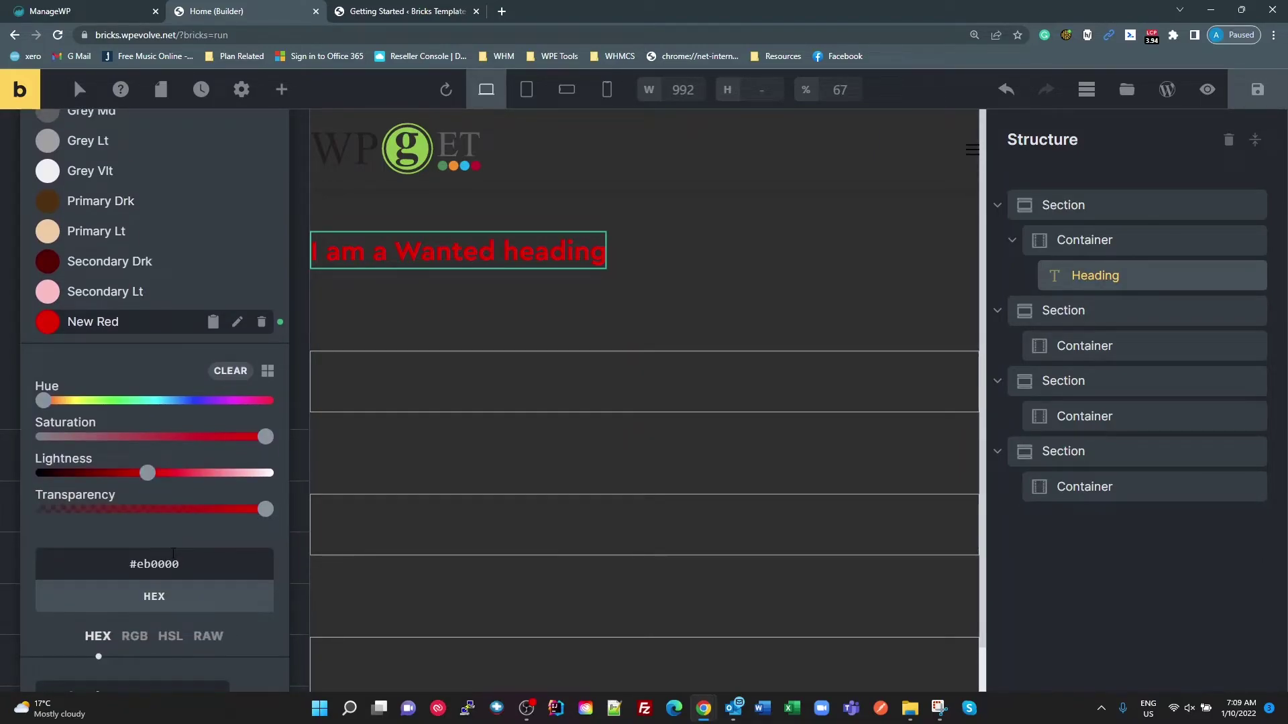
pyautogui.scroll(-1, 184, 601)
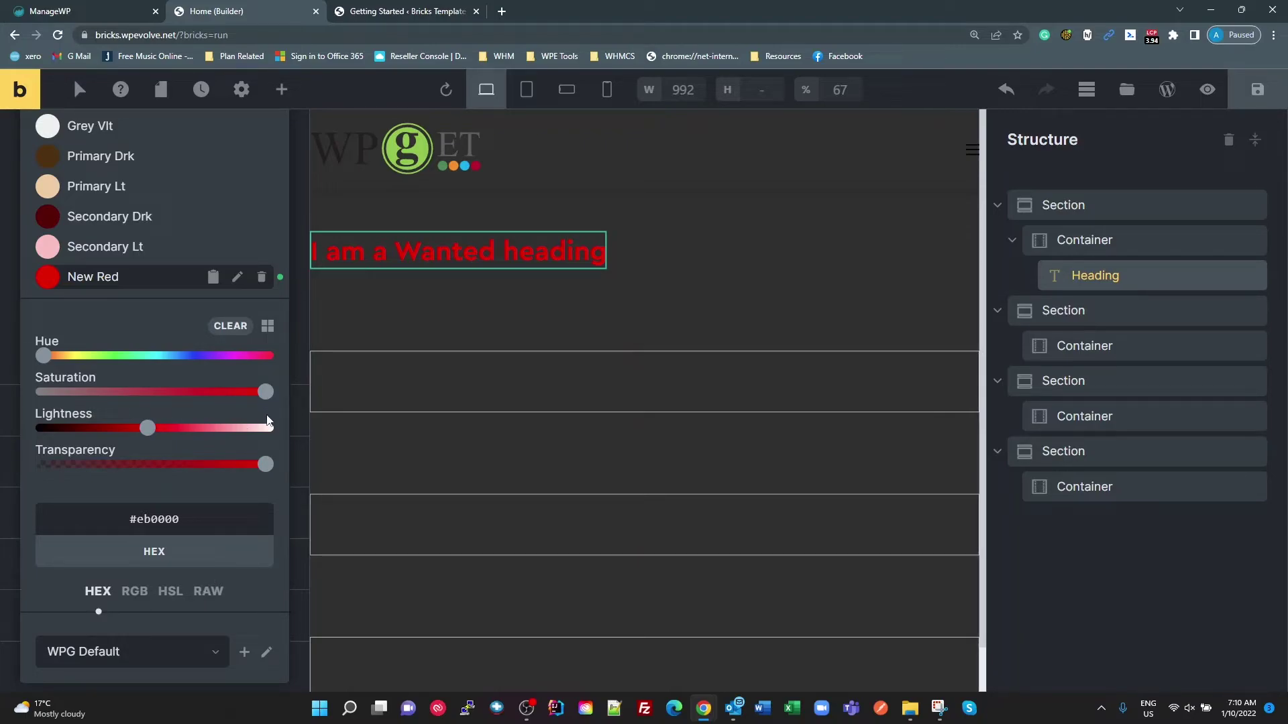
# Compare the WPG Default palette's swatch grid with its named list, and examine the New Red entry and its options
pyautogui.click(267, 326)
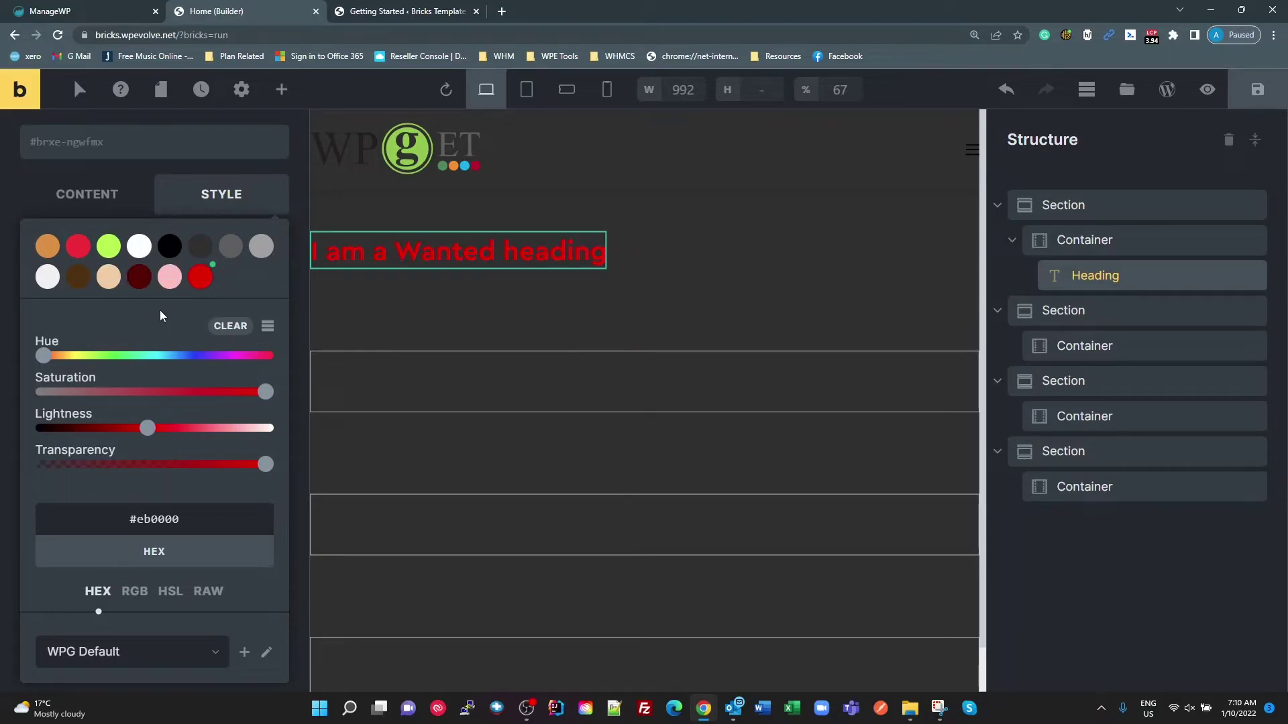
pyautogui.click(268, 326)
pyautogui.scroll(5, 219, 352)
pyautogui.scroll(-3, 219, 352)
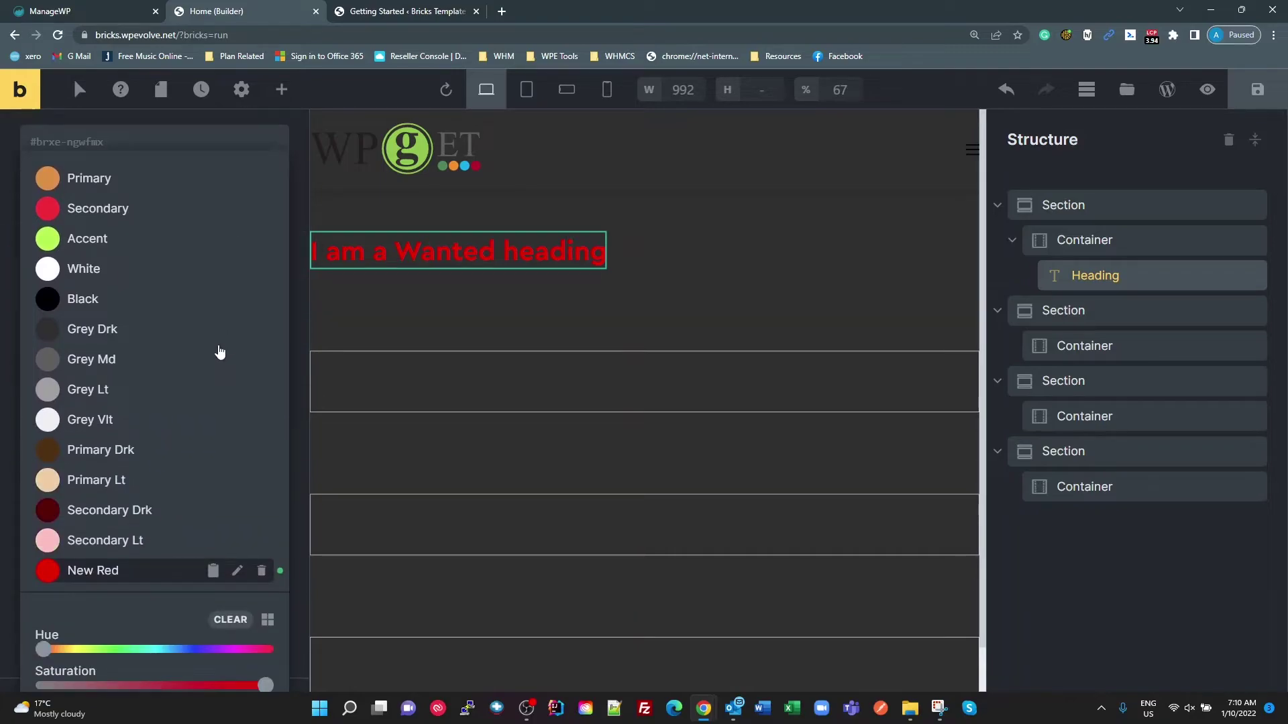
pyautogui.scroll(-3, 219, 352)
pyautogui.doubleClick(101, 367)
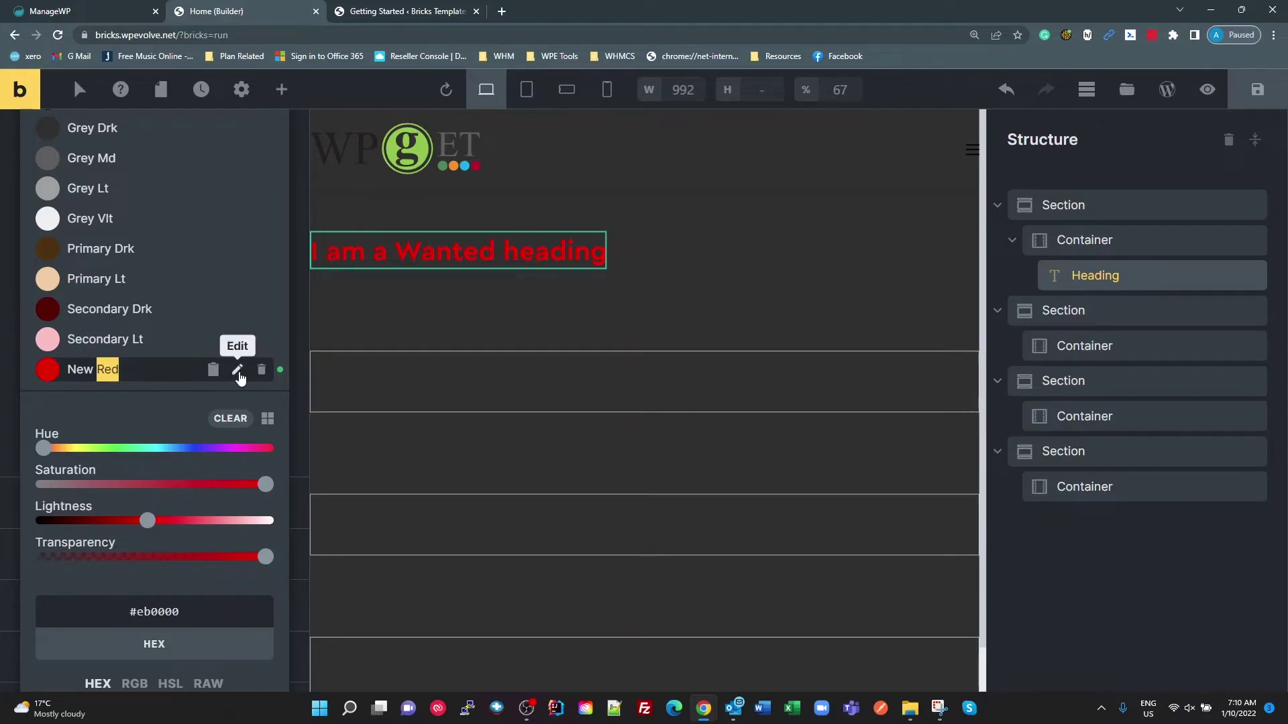
pyautogui.click(218, 330)
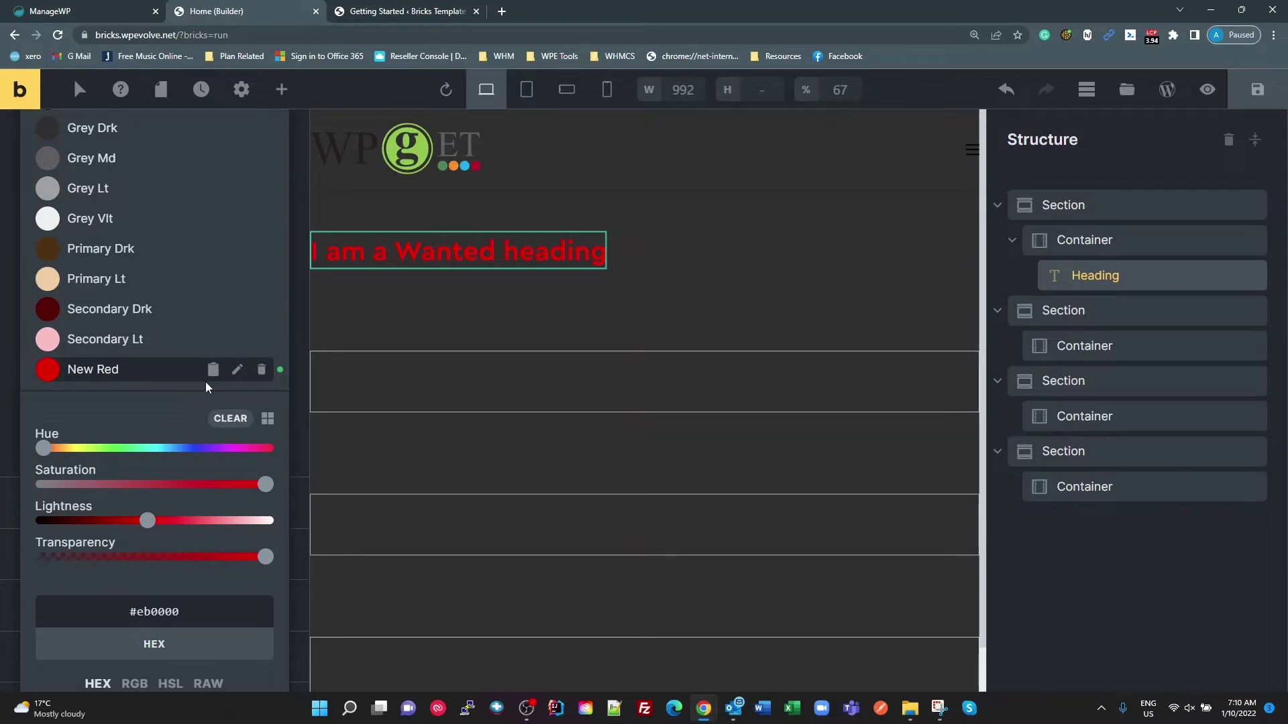
pyautogui.scroll(4, 208, 372)
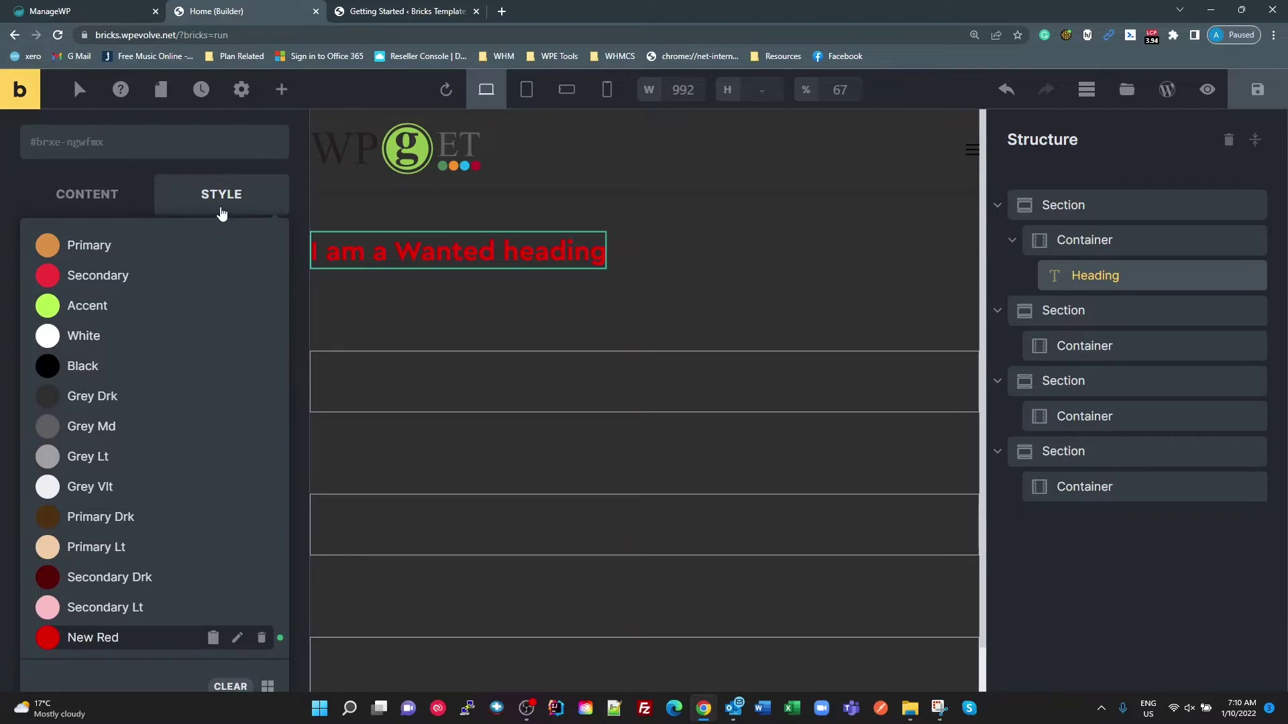
# Review the colours defined in the WPGet Dark theme style, from Primary to Danger
pyautogui.click(242, 90)
pyautogui.click(82, 196)
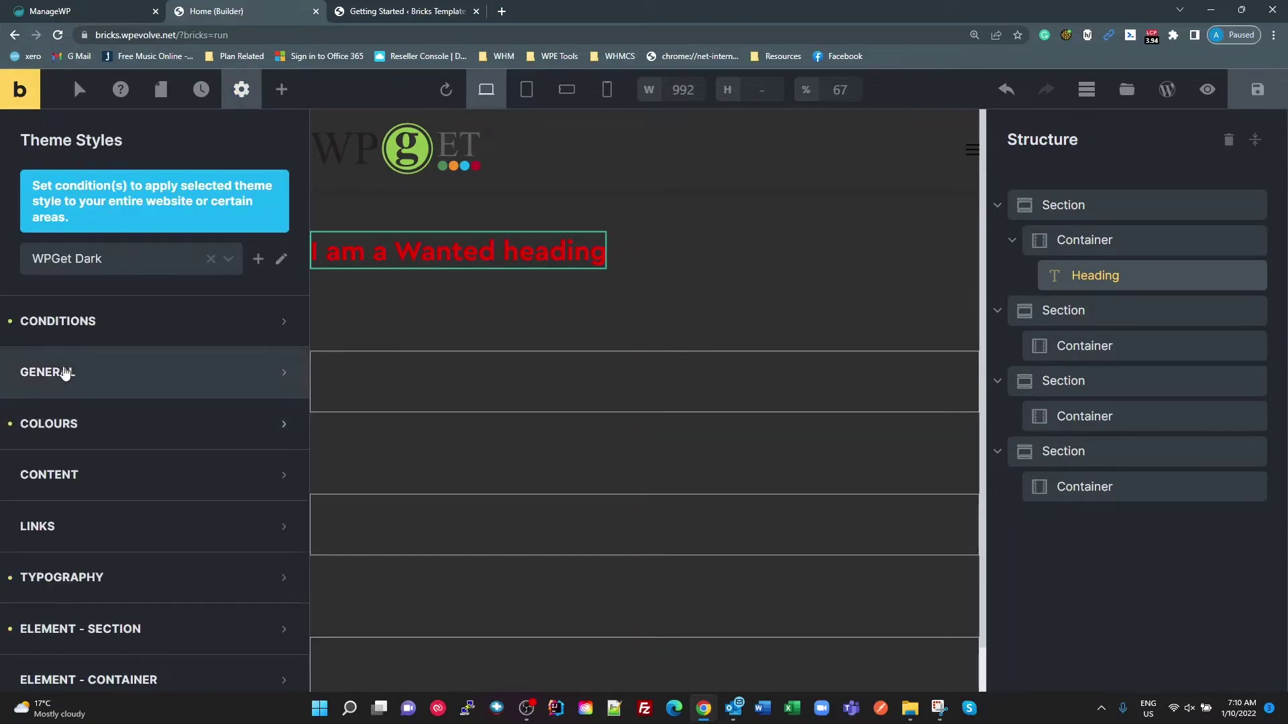
pyautogui.click(54, 433)
pyautogui.scroll(-7, 159, 542)
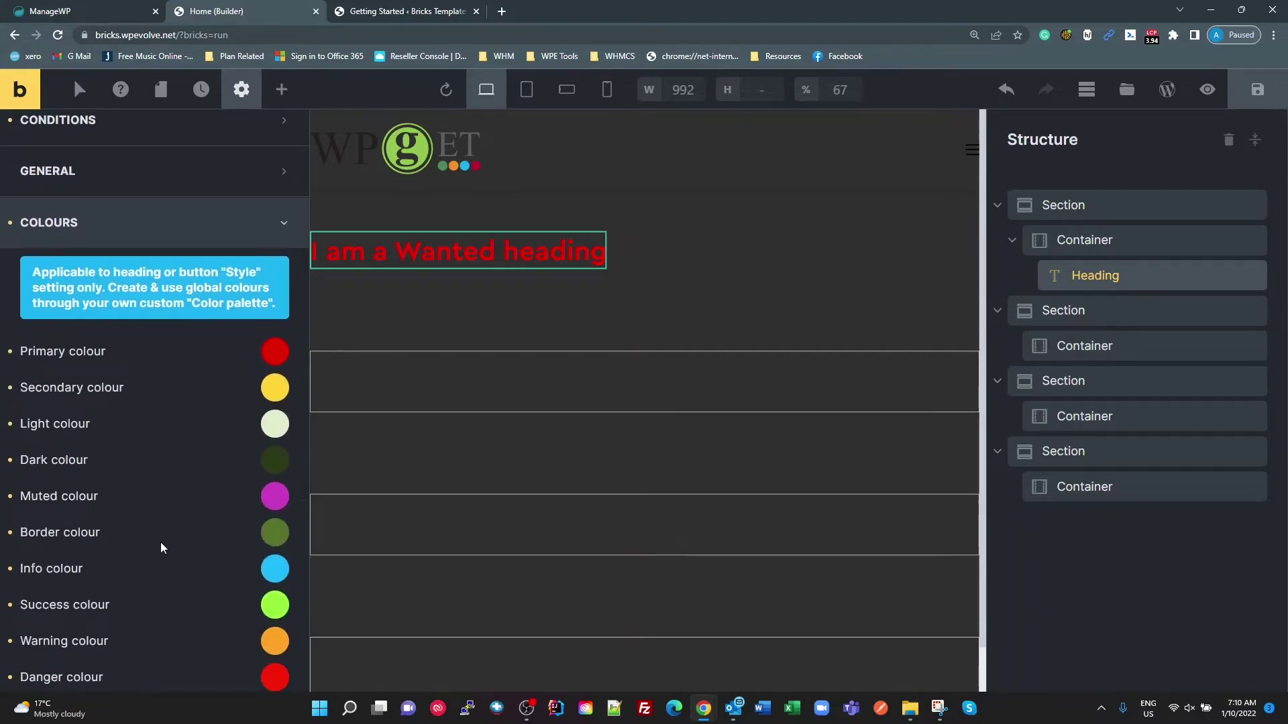
pyautogui.scroll(4, 161, 545)
pyautogui.scroll(-1, 161, 545)
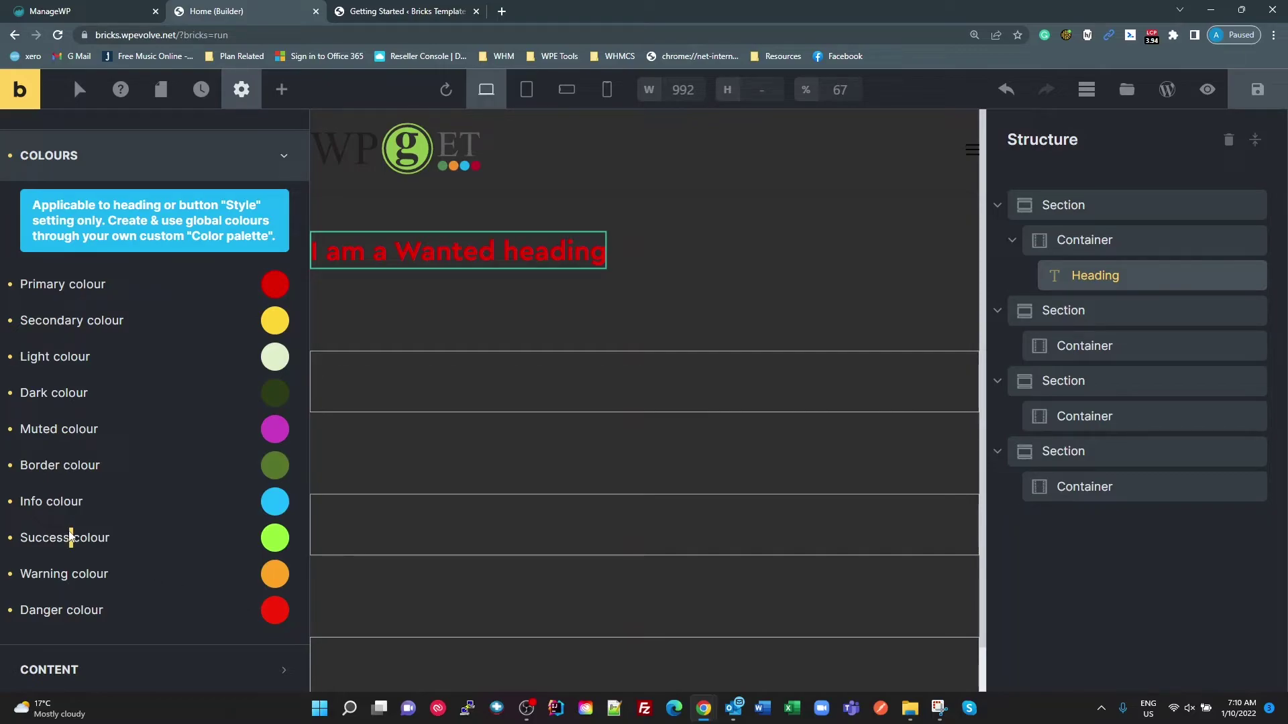
pyautogui.doubleClick(67, 501)
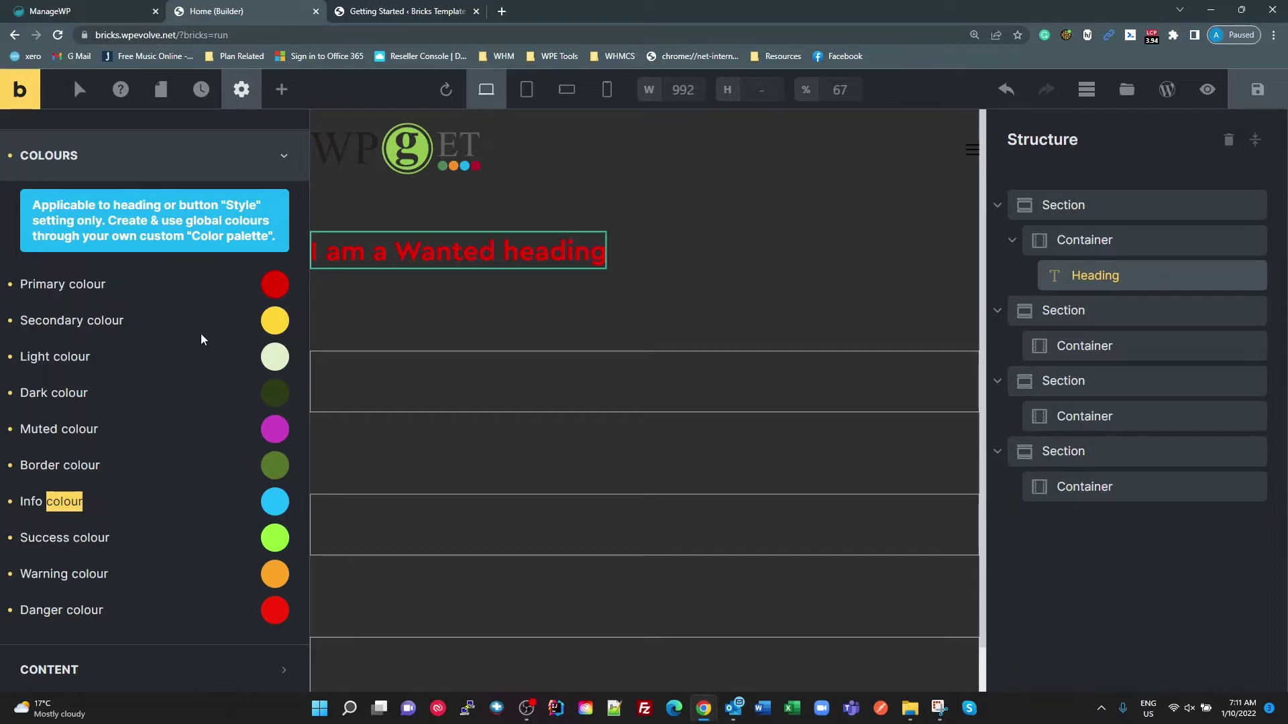
# Inspect the theme style's Primary colour picker and its palette options, and view the heading's content settings
pyautogui.click(275, 284)
pyautogui.scroll(-1, 235, 469)
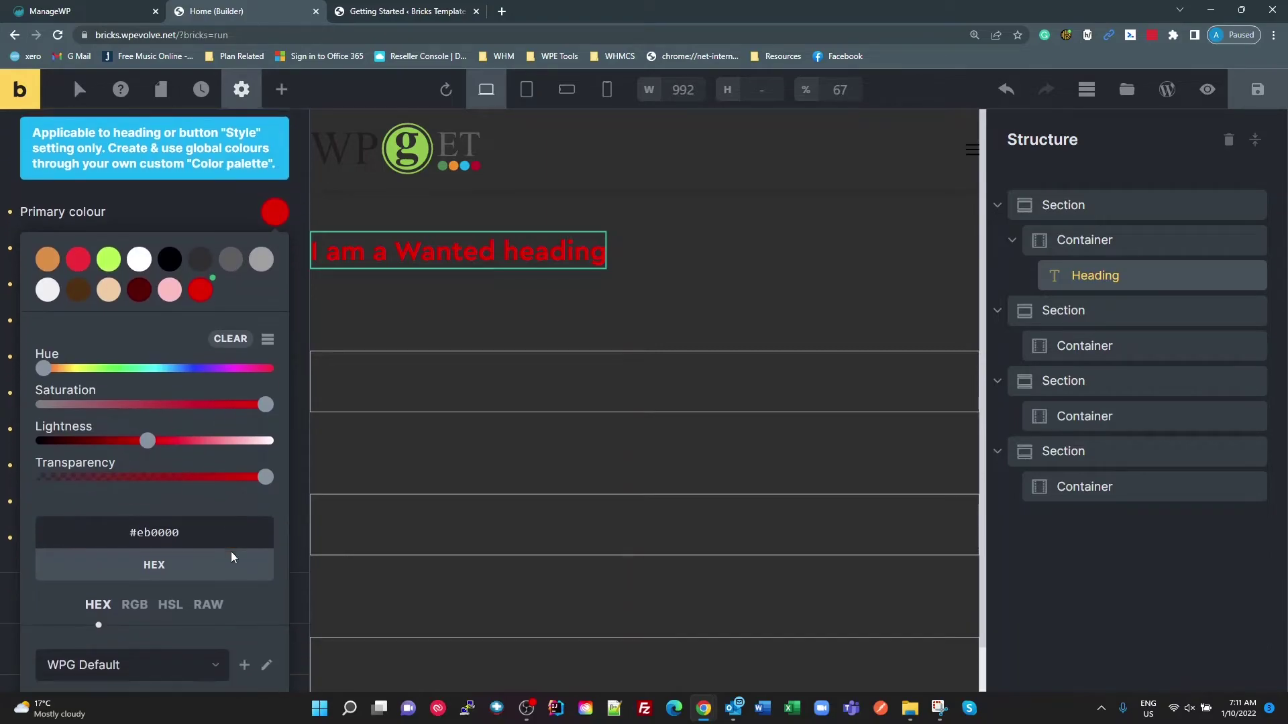
pyautogui.scroll(-1, 231, 557)
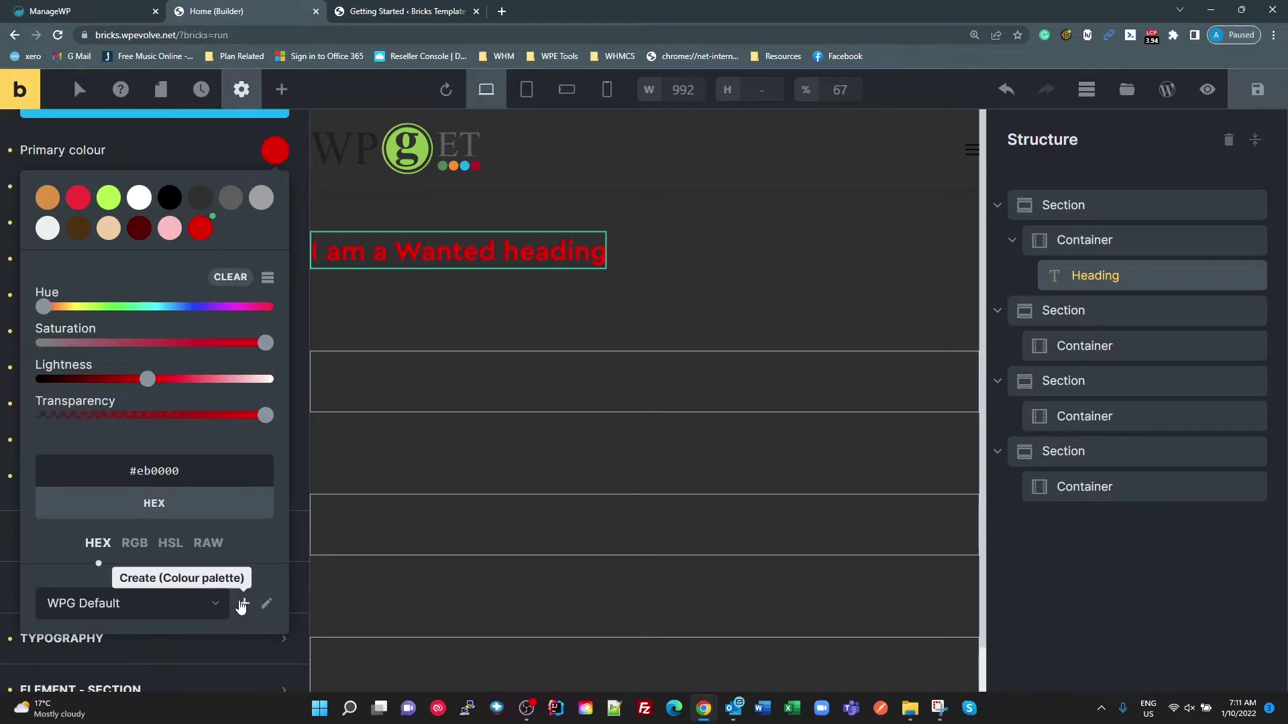
pyautogui.click(454, 262)
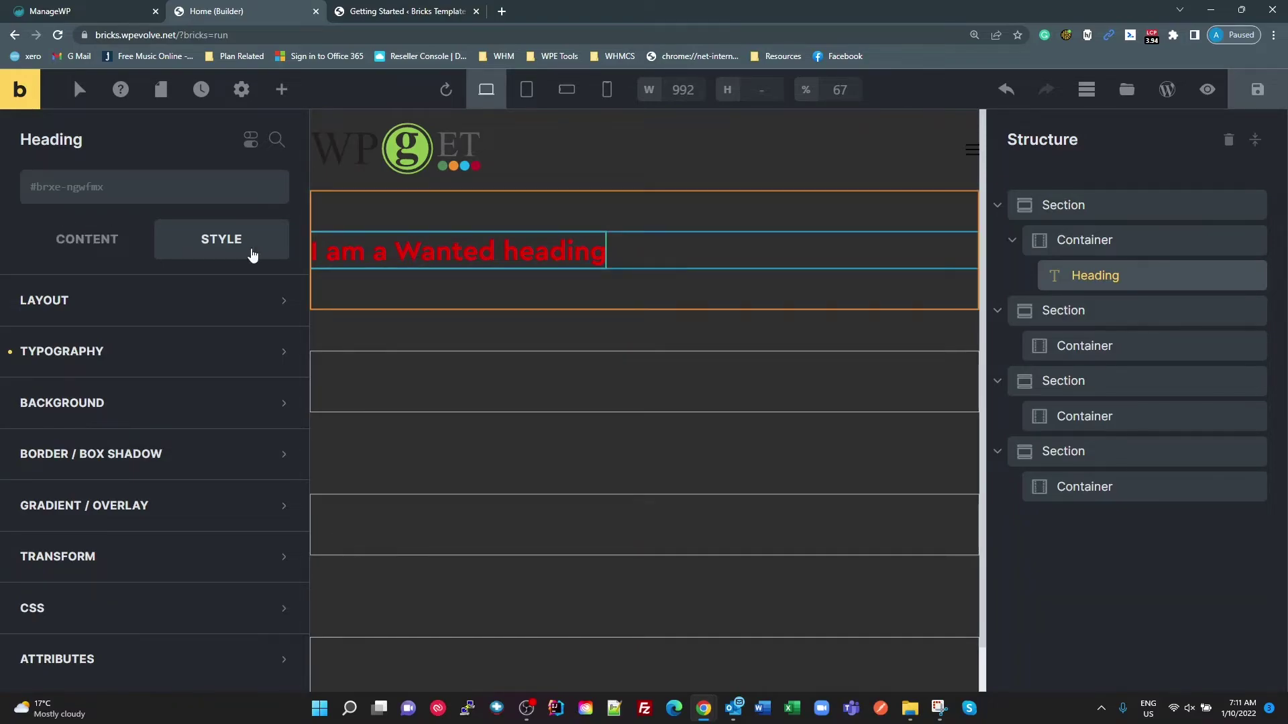
pyautogui.click(88, 258)
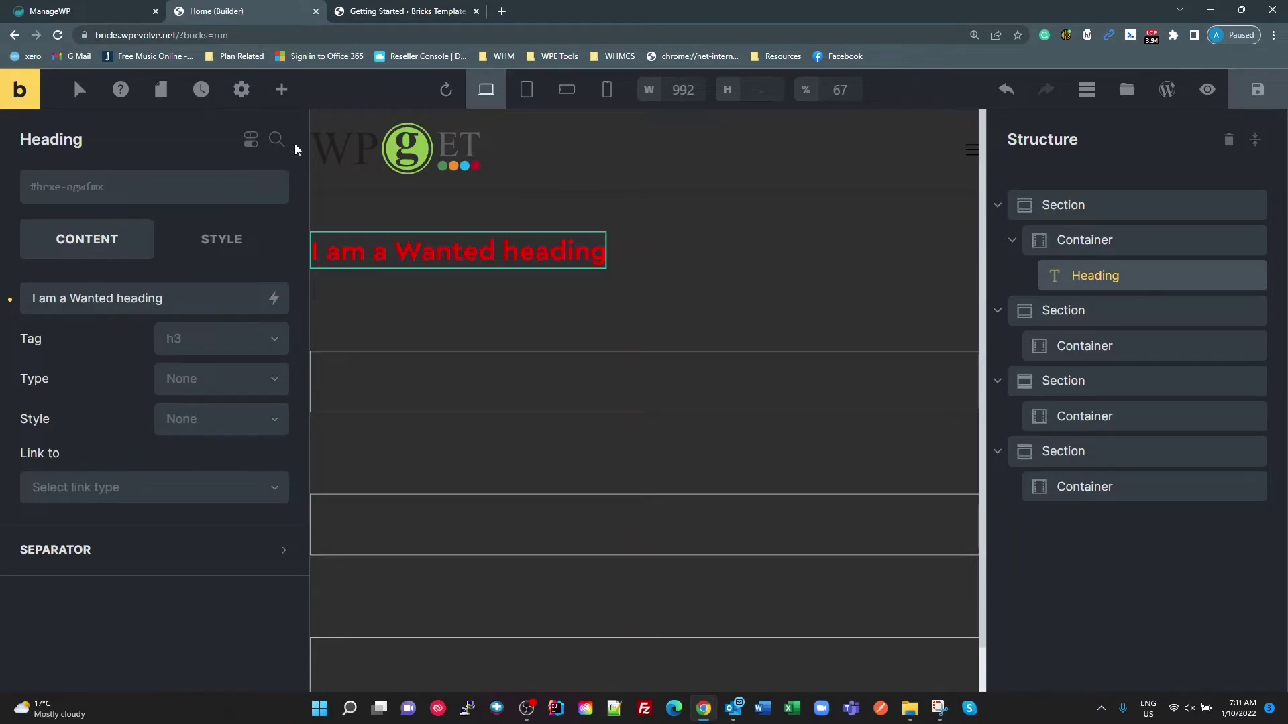
# Return to the WPGet Dark theme style's colours and read the note on where they apply
pyautogui.click(241, 89)
pyautogui.click(73, 200)
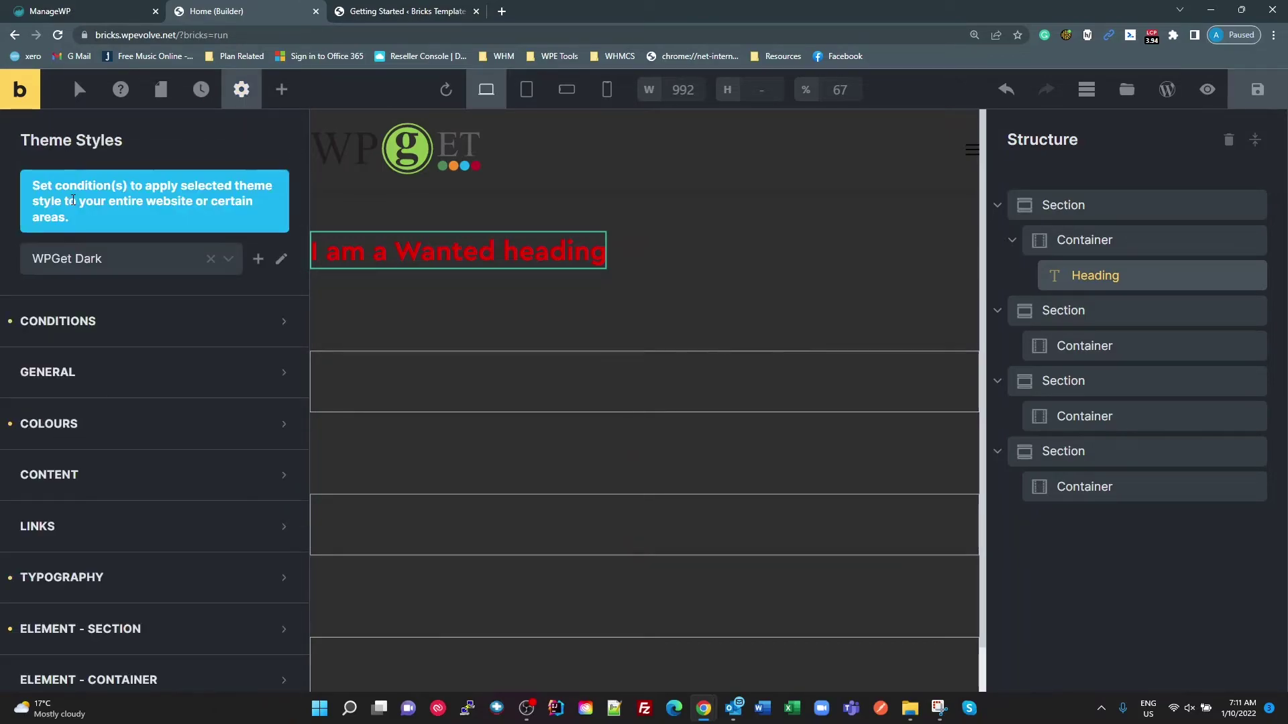
pyautogui.click(37, 424)
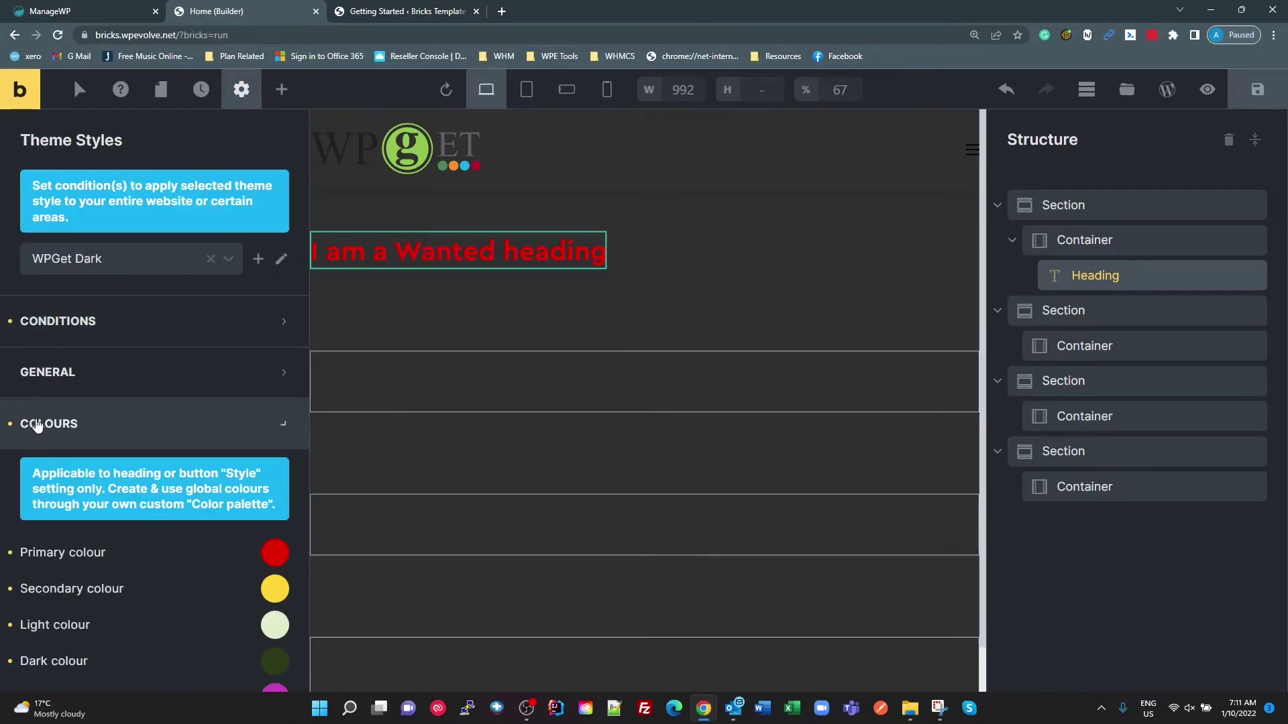
pyautogui.scroll(-1, 34, 429)
pyautogui.moveTo(31, 405); pyautogui.dragTo(280, 450)
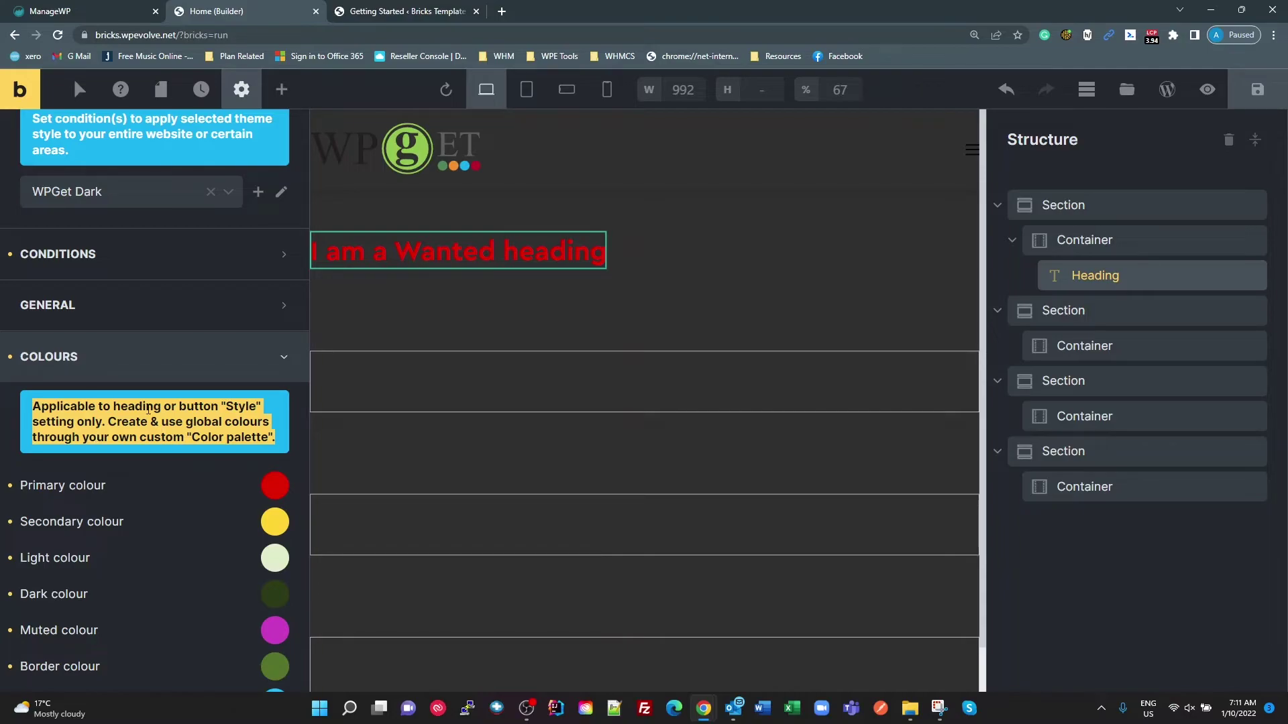
pyautogui.scroll(1, 138, 261)
# Set the heading's content style to Primary and then to Secondary
pyautogui.click(350, 259)
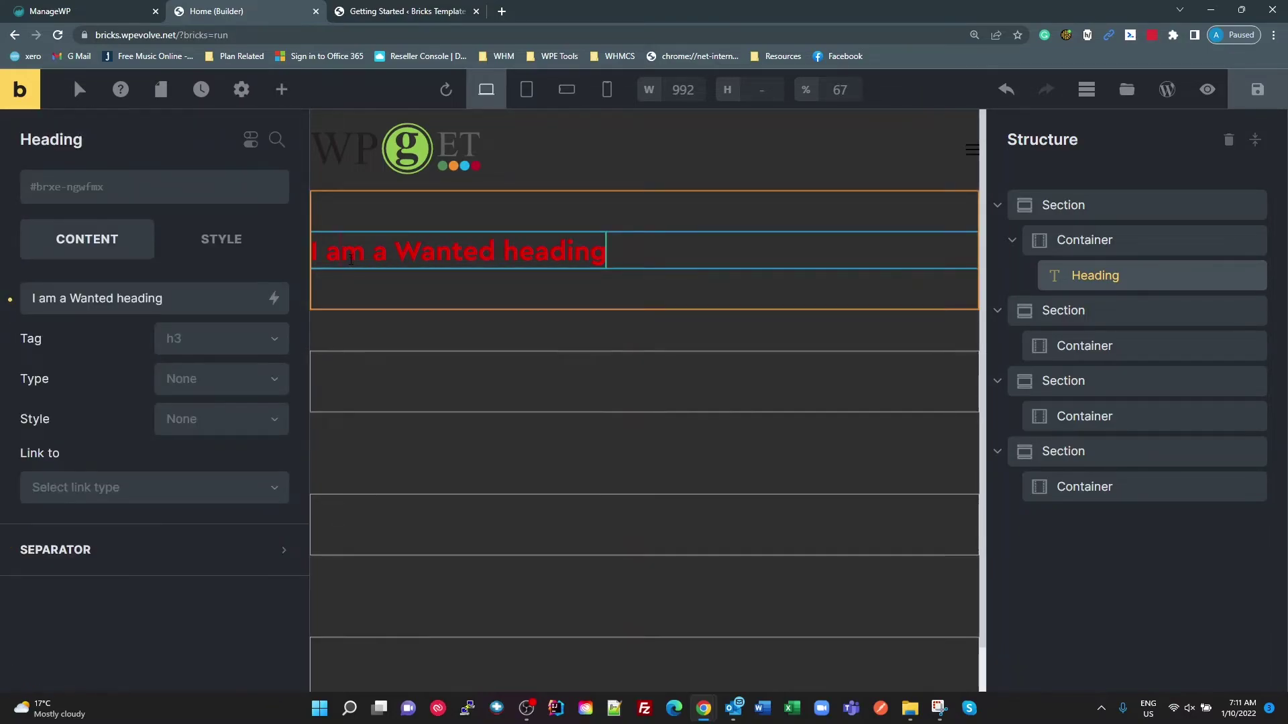
pyautogui.click(228, 247)
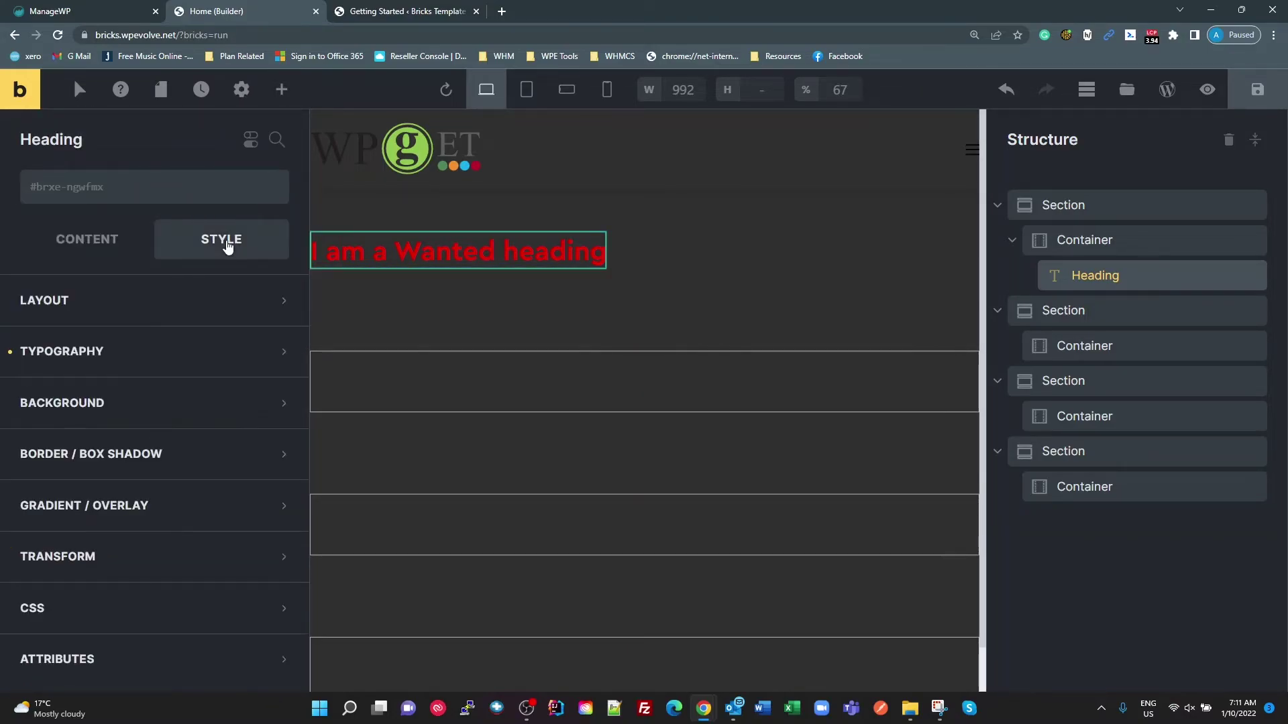
pyautogui.click(75, 240)
pyautogui.click(188, 432)
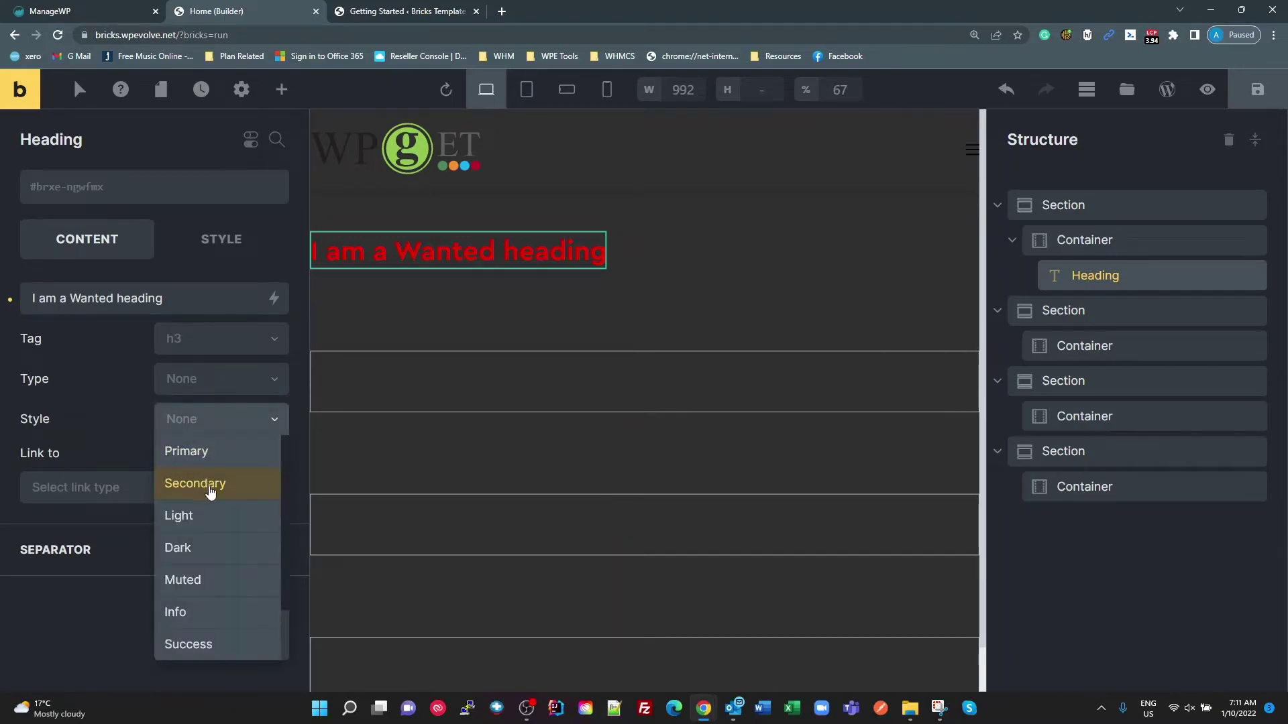
pyautogui.click(186, 450)
pyautogui.click(190, 422)
pyautogui.click(191, 486)
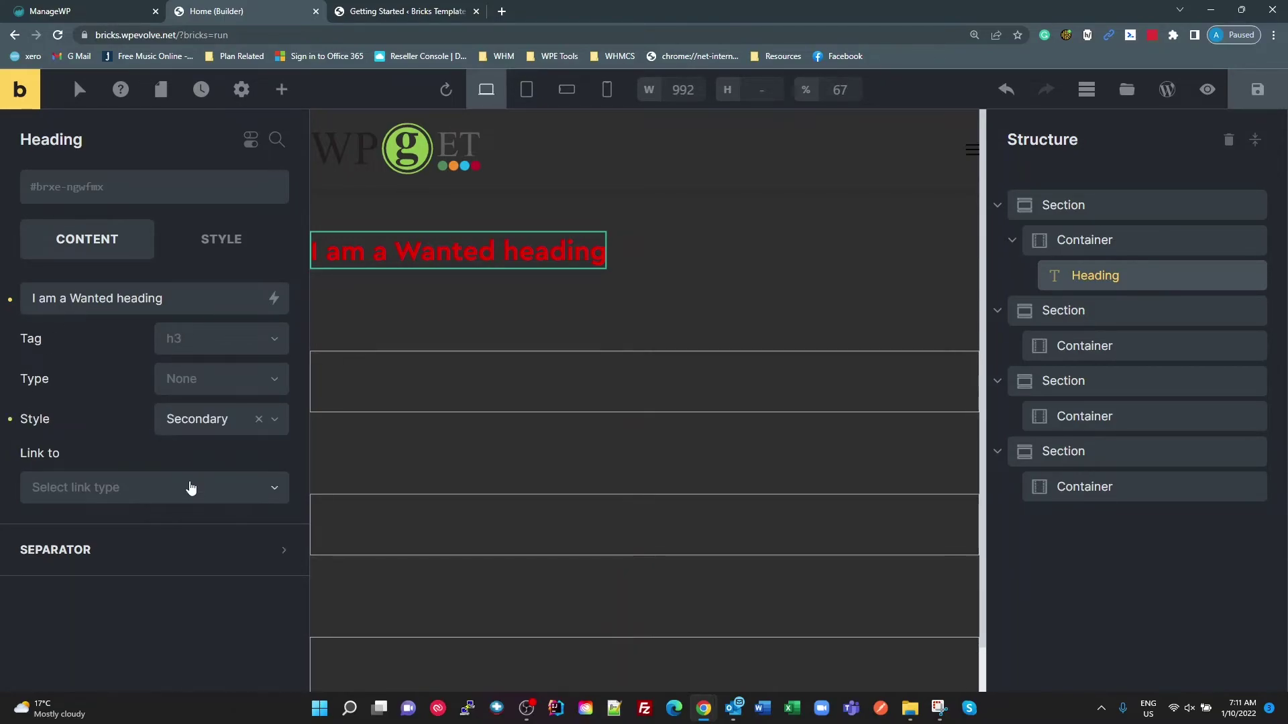
# Clear the heading's custom typography colour
pyautogui.click(221, 242)
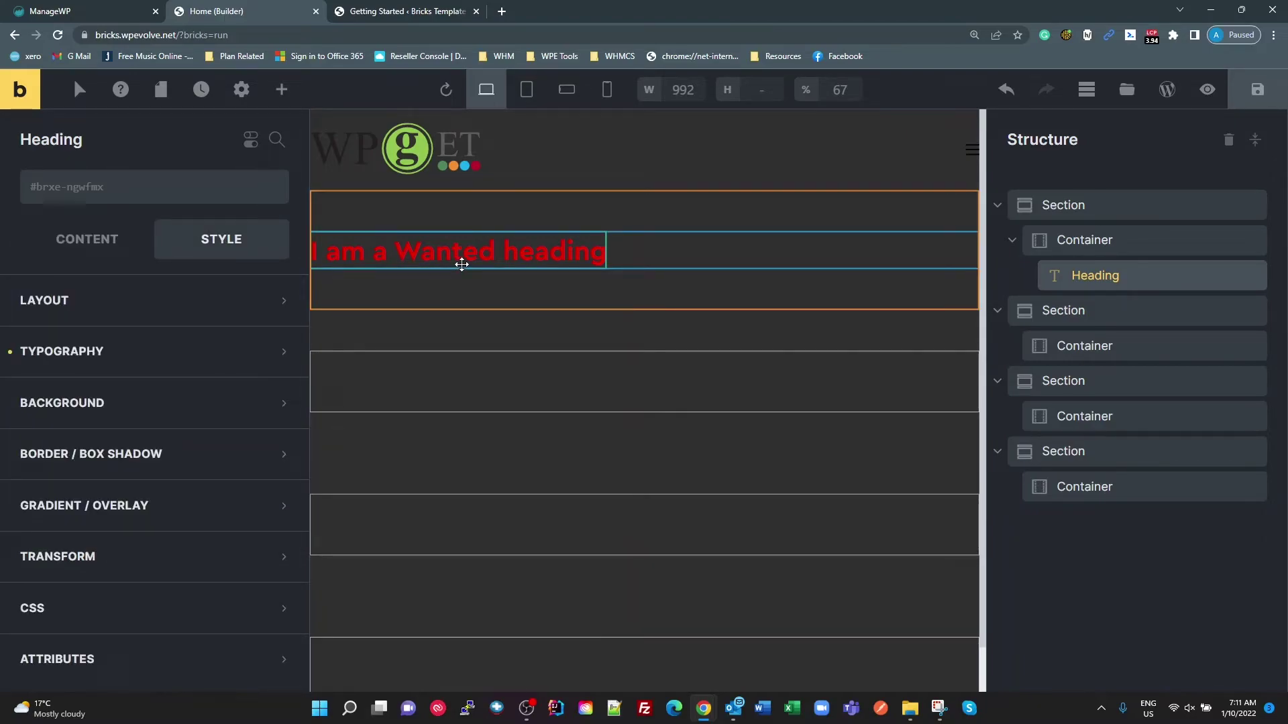
pyautogui.click(477, 351)
pyautogui.click(472, 257)
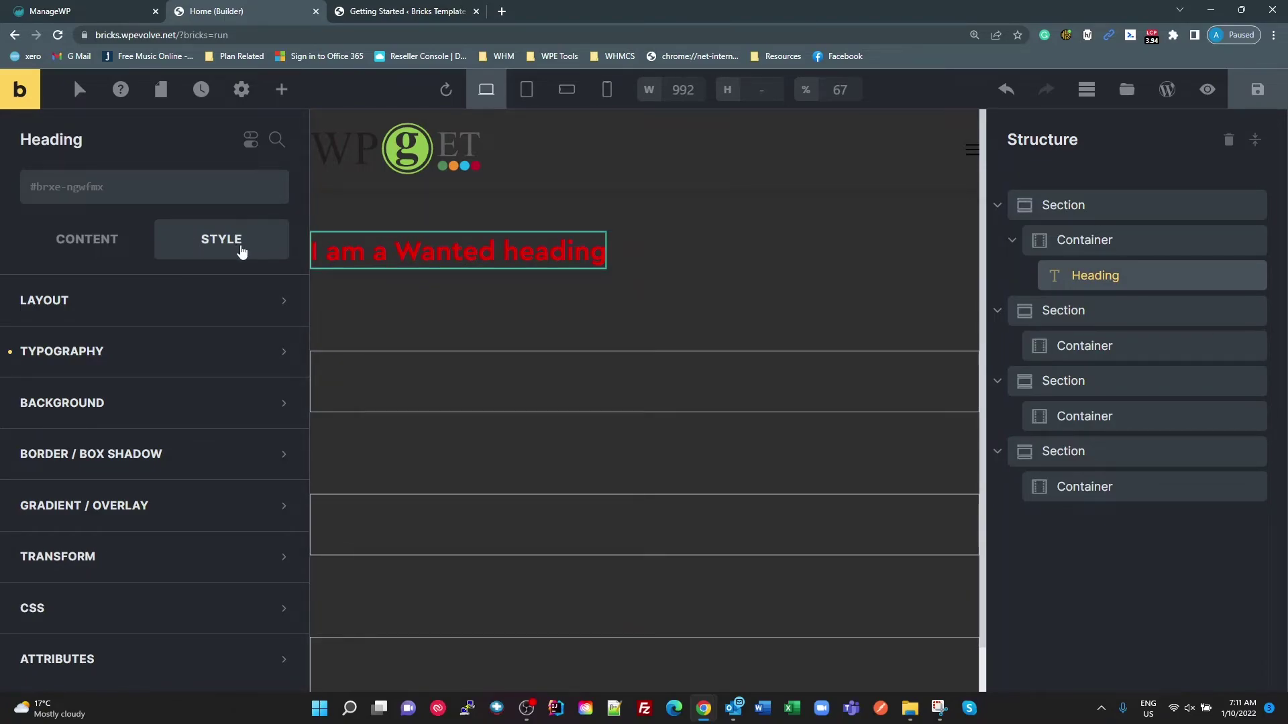
pyautogui.click(119, 364)
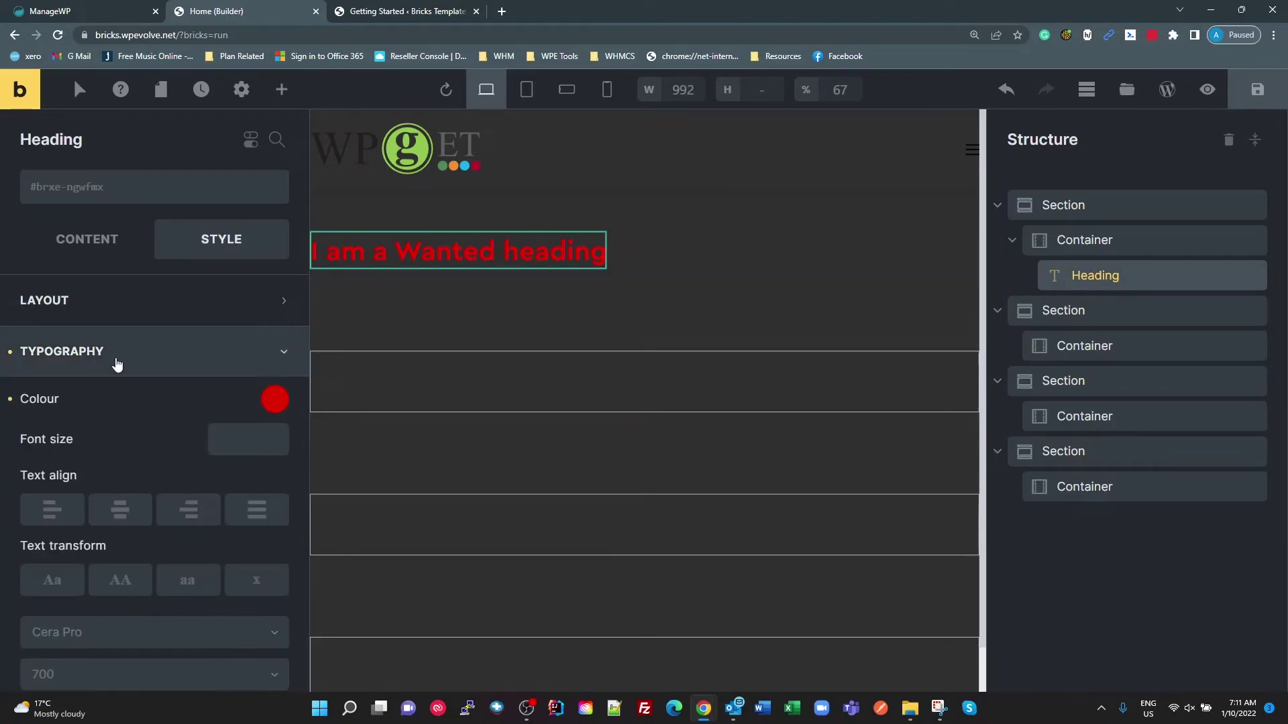
pyautogui.click(273, 402)
pyautogui.scroll(-2, 271, 417)
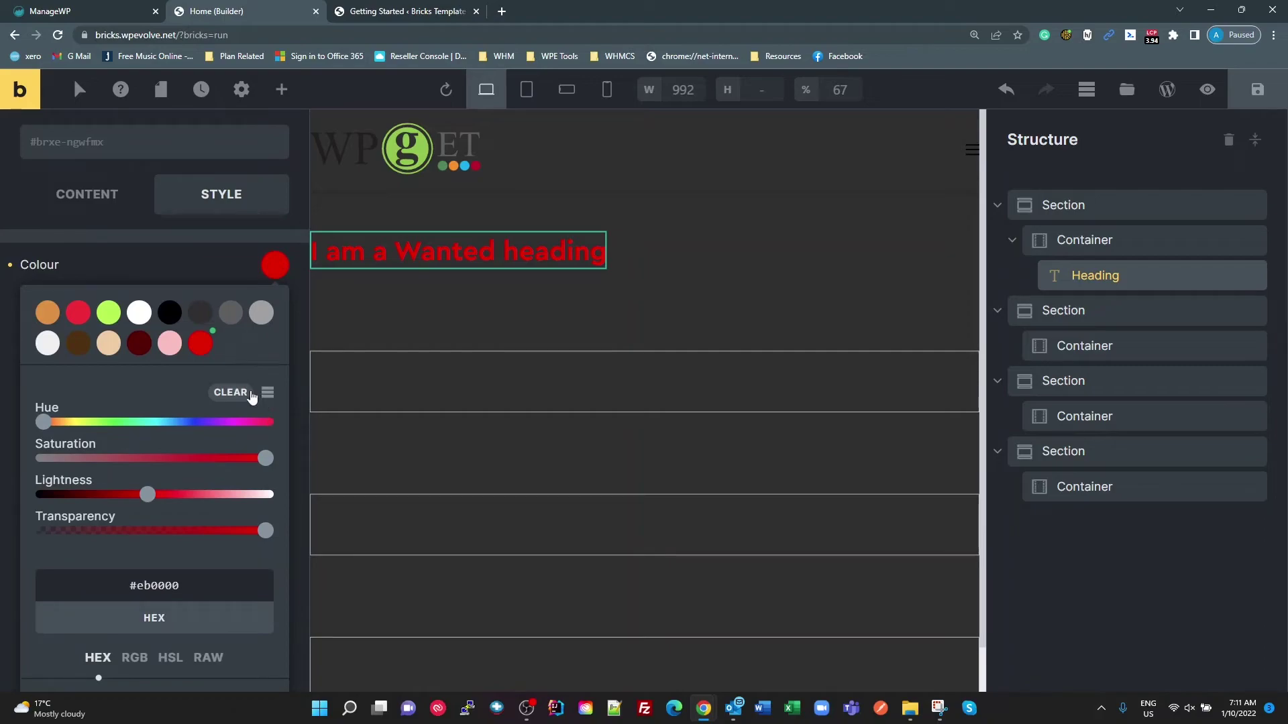
pyautogui.click(230, 393)
pyautogui.click(210, 273)
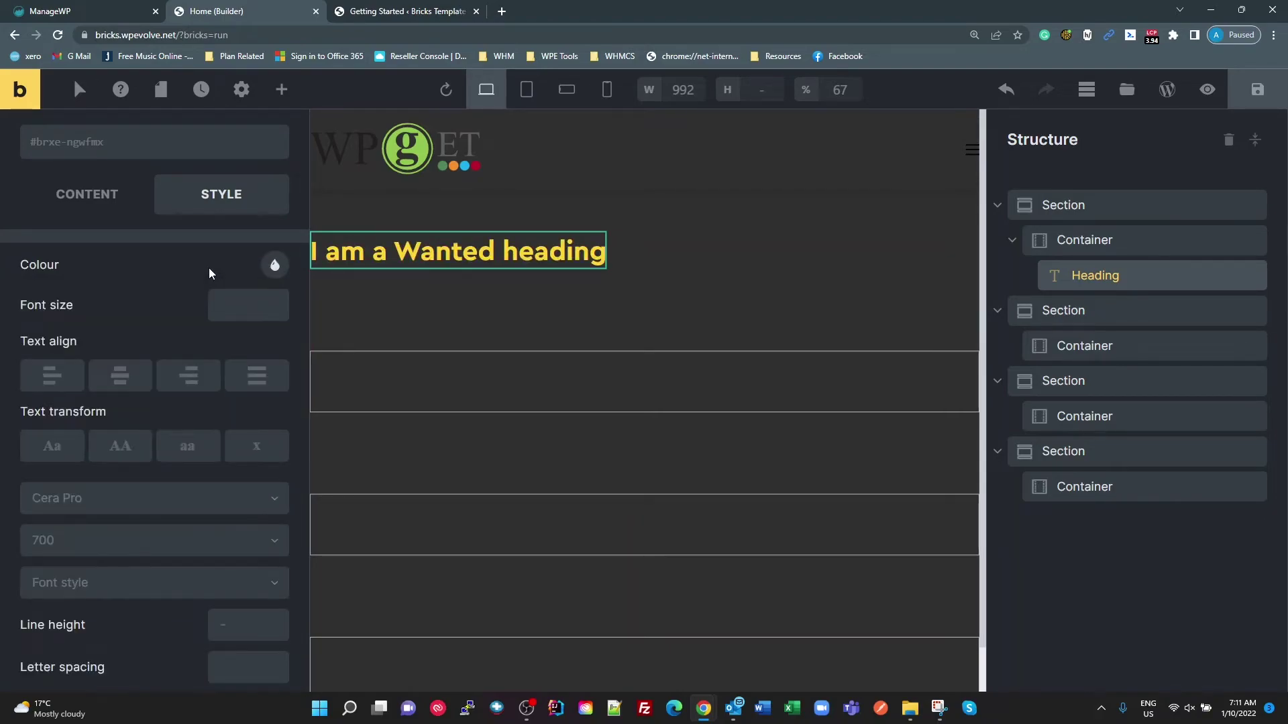
# Switch the heading's content style through Light and Success, and finish with Warning
pyautogui.click(91, 198)
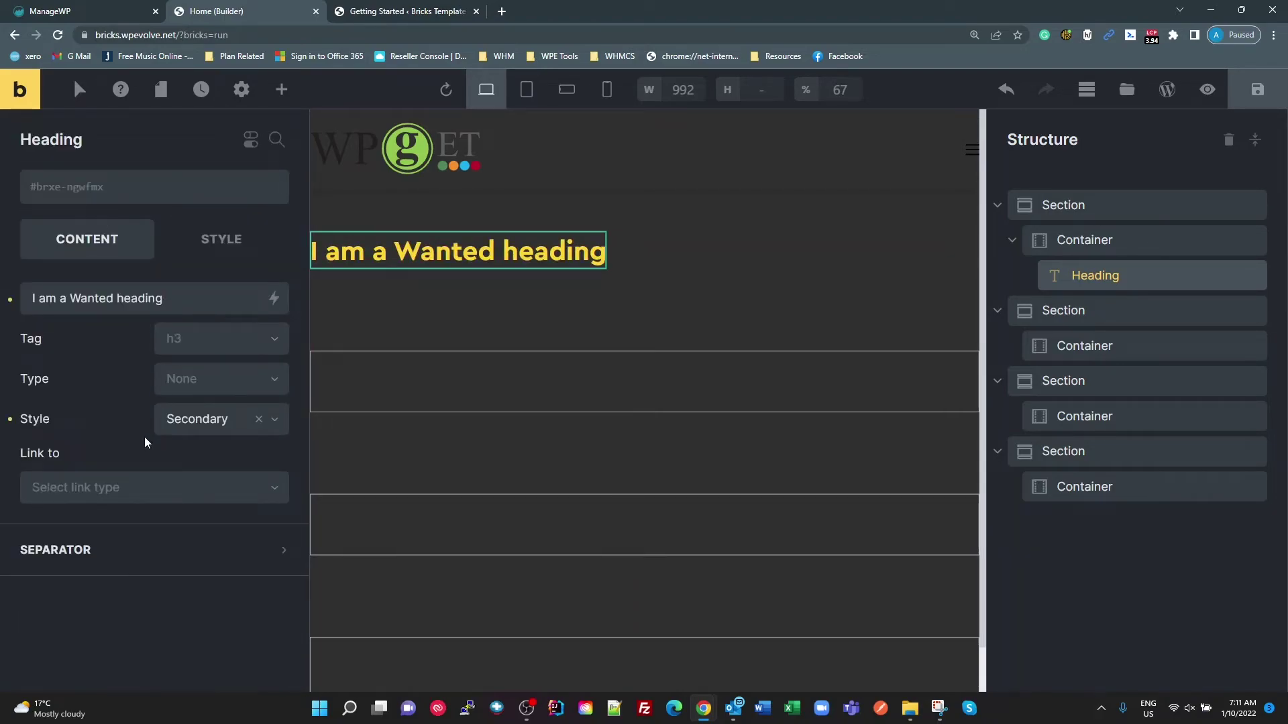
pyautogui.click(195, 425)
pyautogui.click(195, 481)
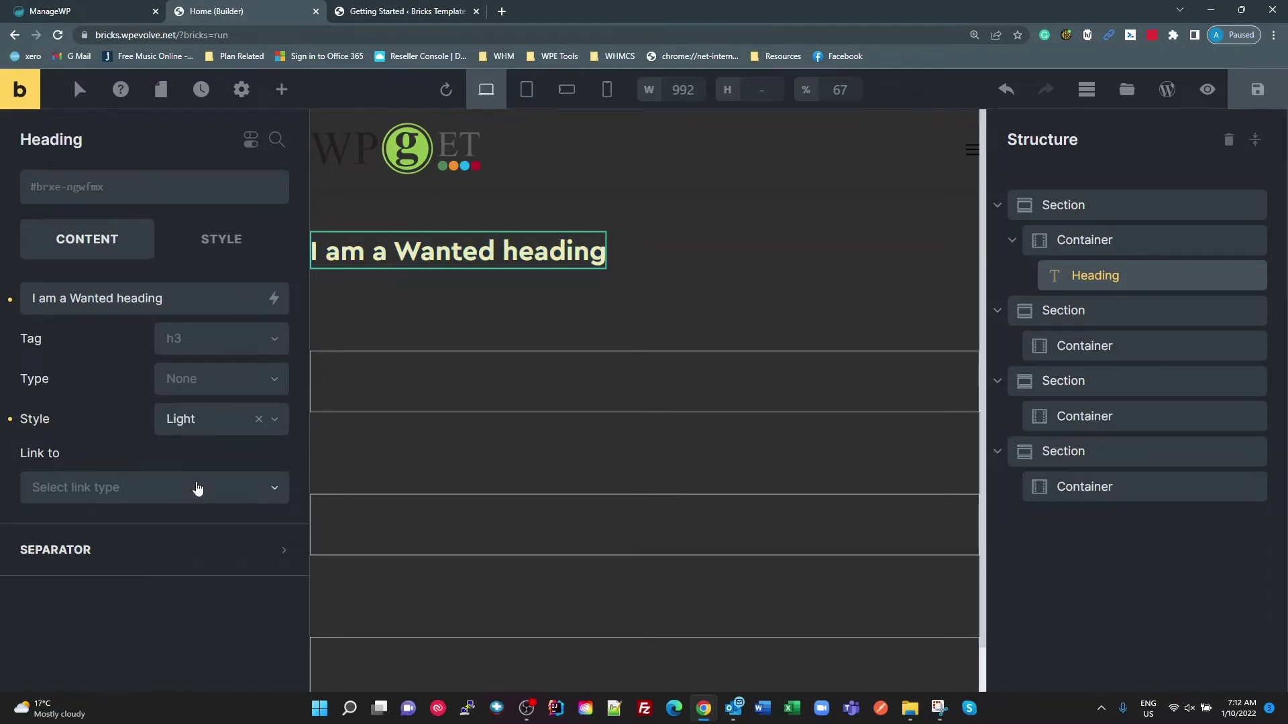
pyautogui.click(199, 427)
pyautogui.click(185, 577)
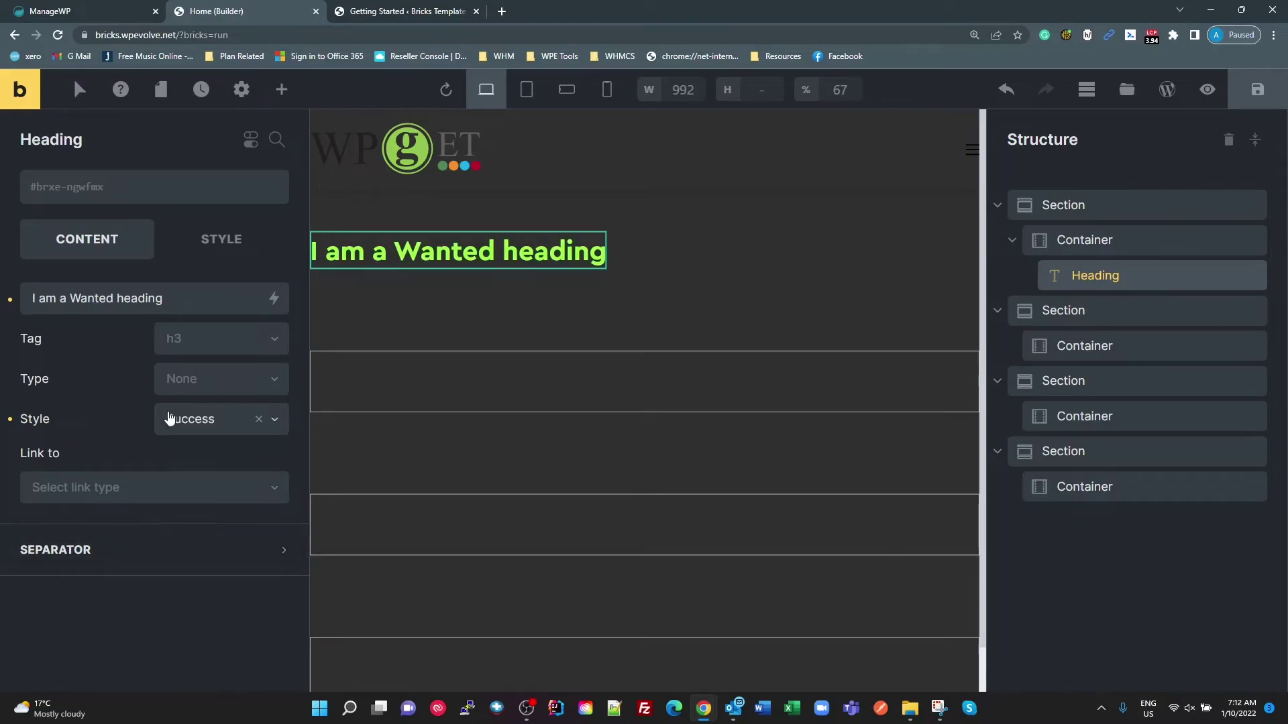
pyautogui.click(185, 420)
pyautogui.click(189, 610)
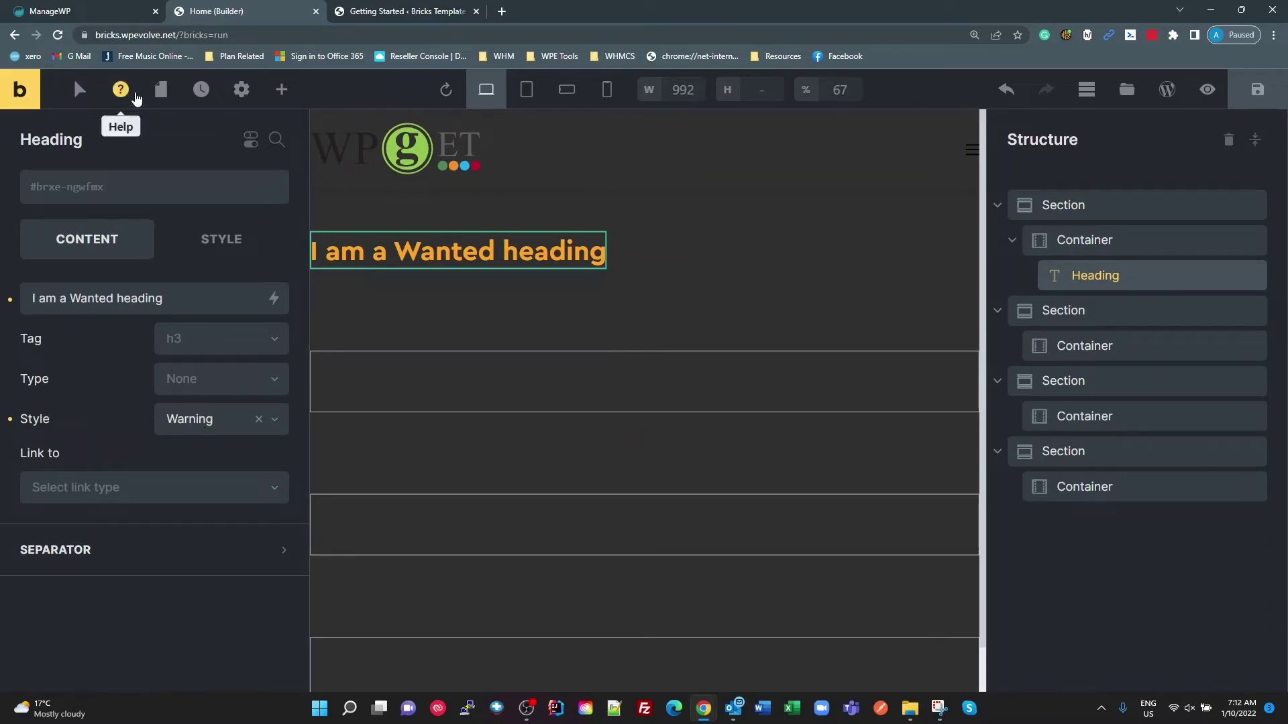
# Review the full set of colours, from Primary to Danger, in the WPGet Dark theme style
pyautogui.click(236, 94)
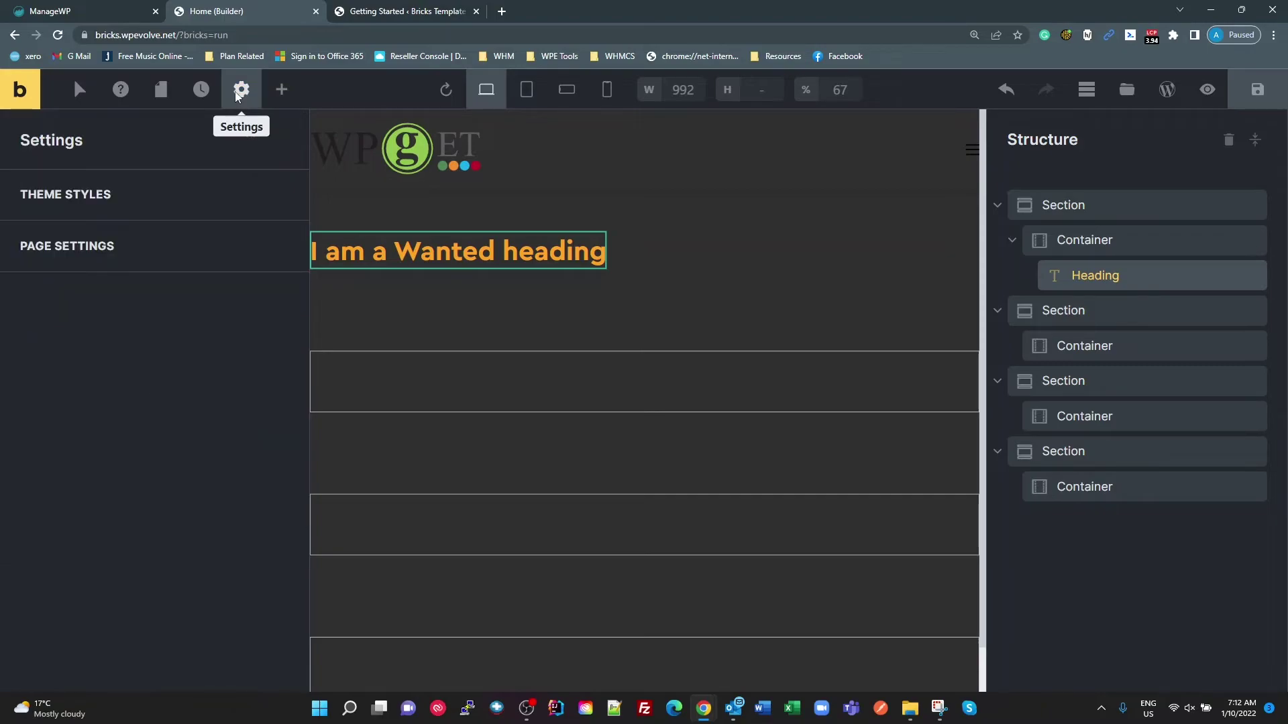
pyautogui.click(104, 216)
pyautogui.click(66, 432)
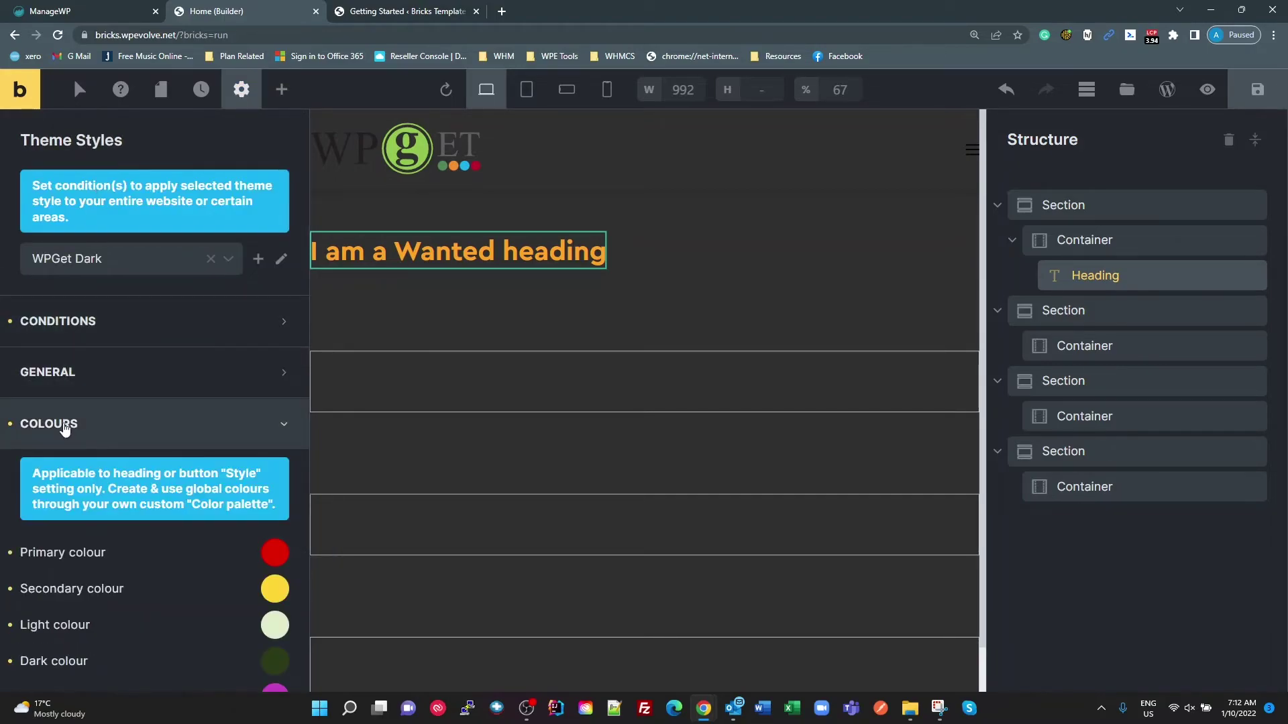
pyautogui.scroll(-3, 116, 547)
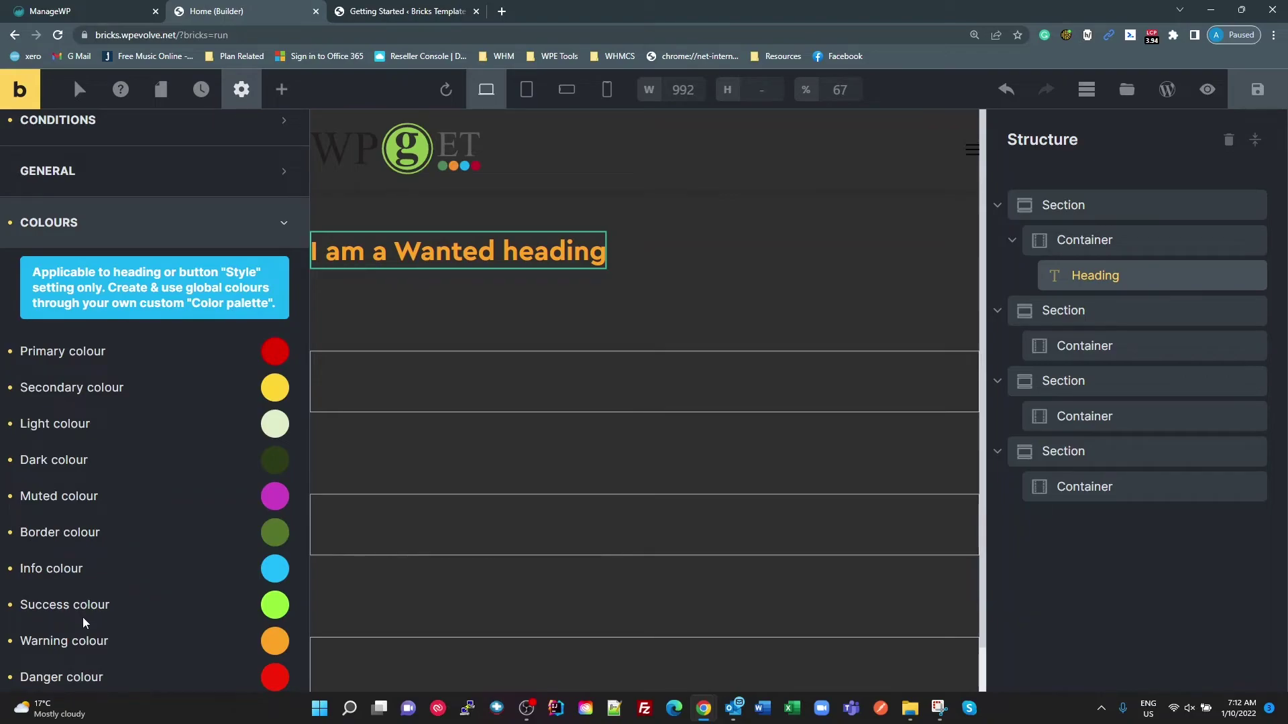
pyautogui.scroll(-2, 82, 617)
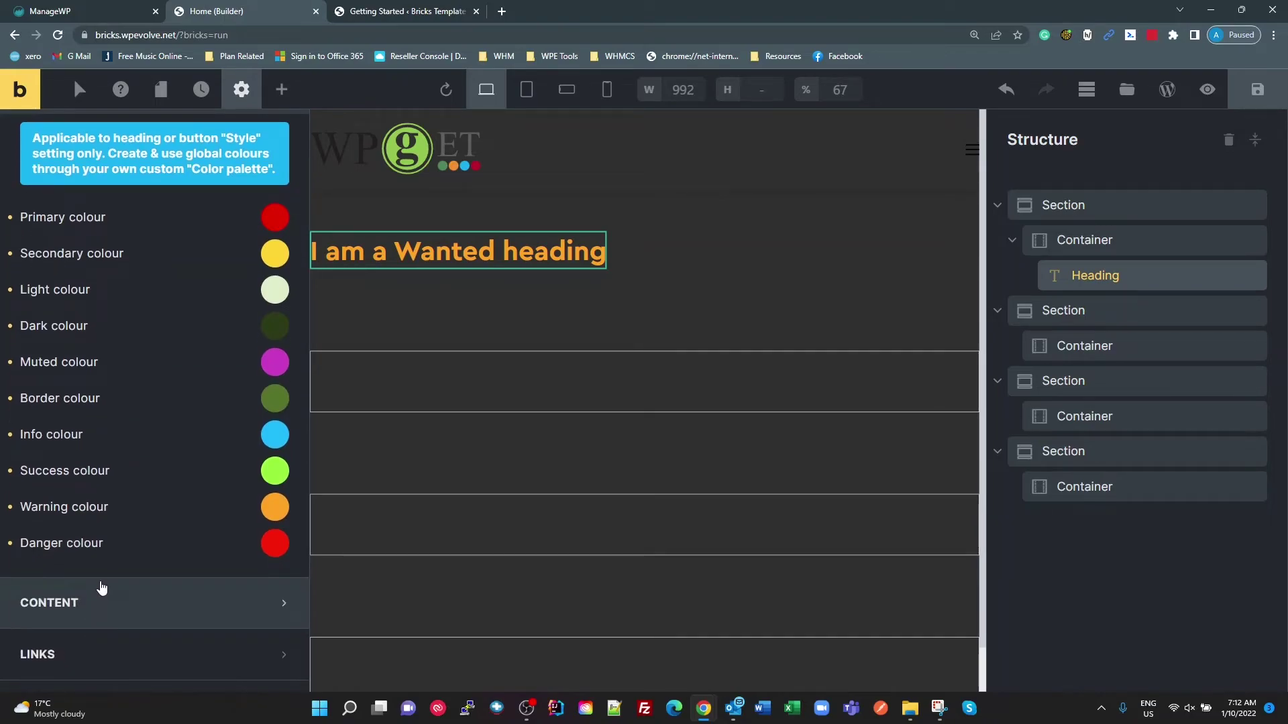
# Show the Default palette in the theme style's Primary colour picker
pyautogui.click(277, 224)
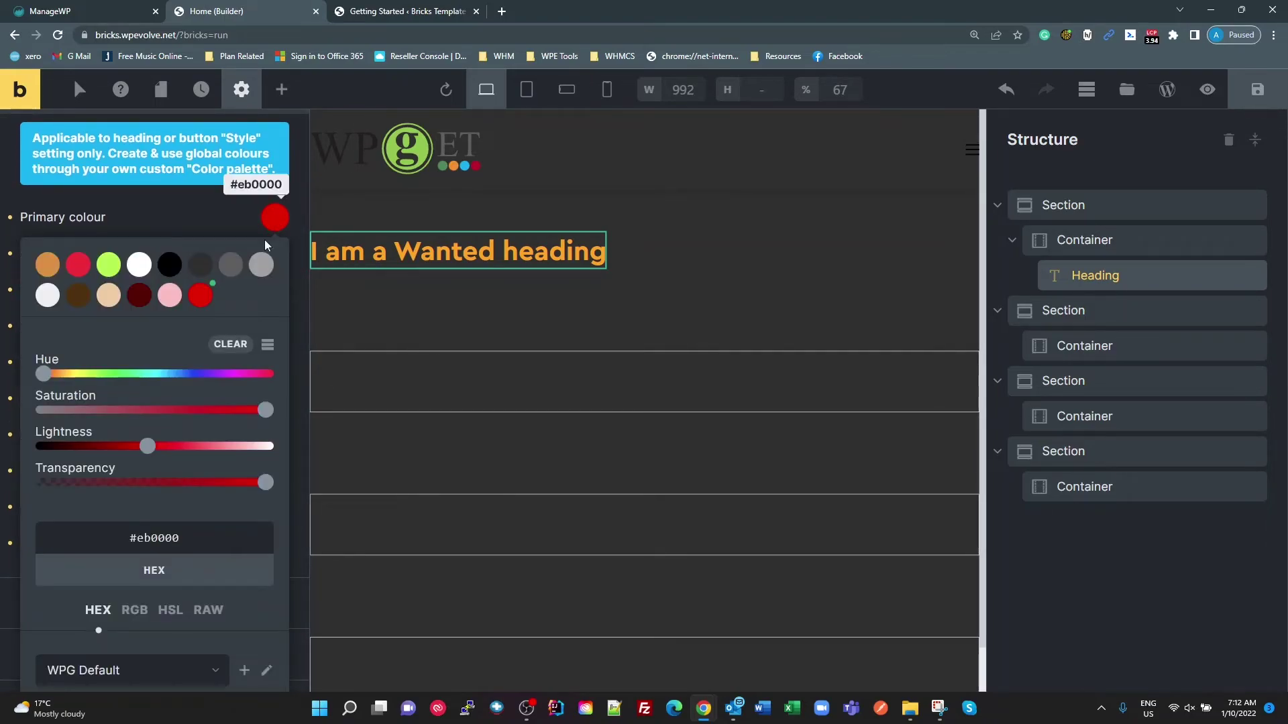
pyautogui.scroll(-2, 137, 631)
pyautogui.click(127, 536)
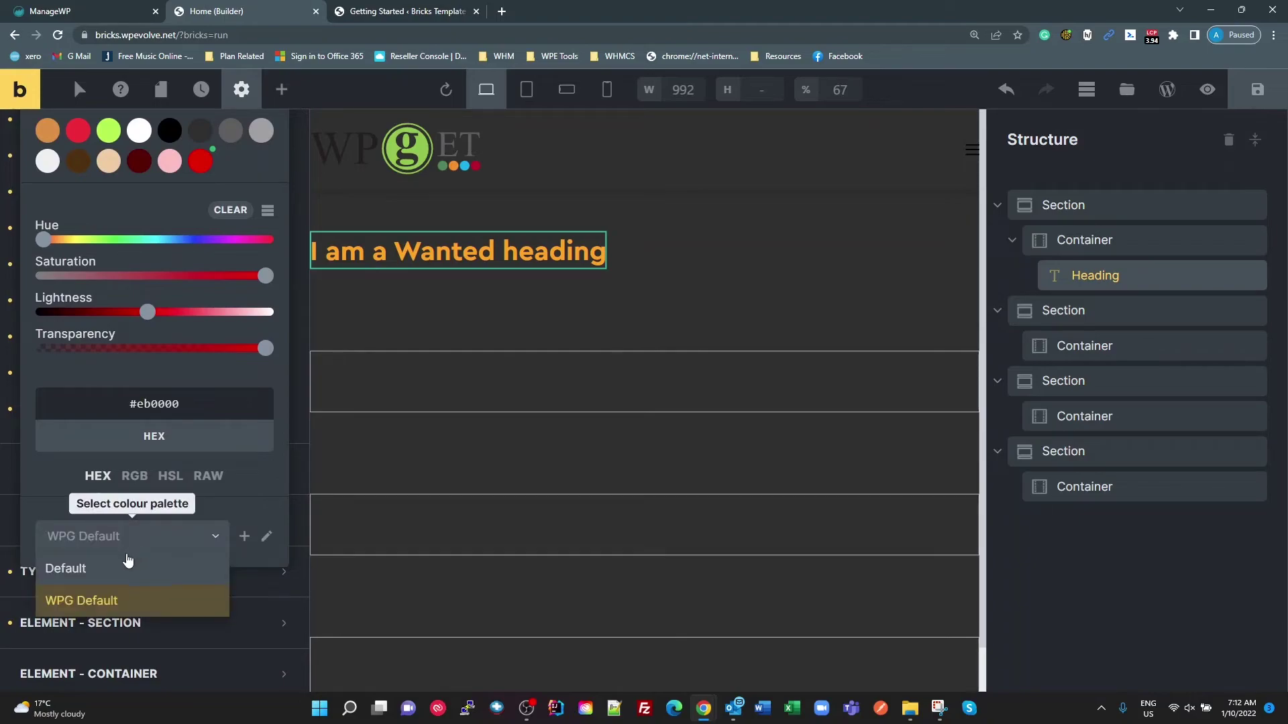
pyautogui.click(93, 577)
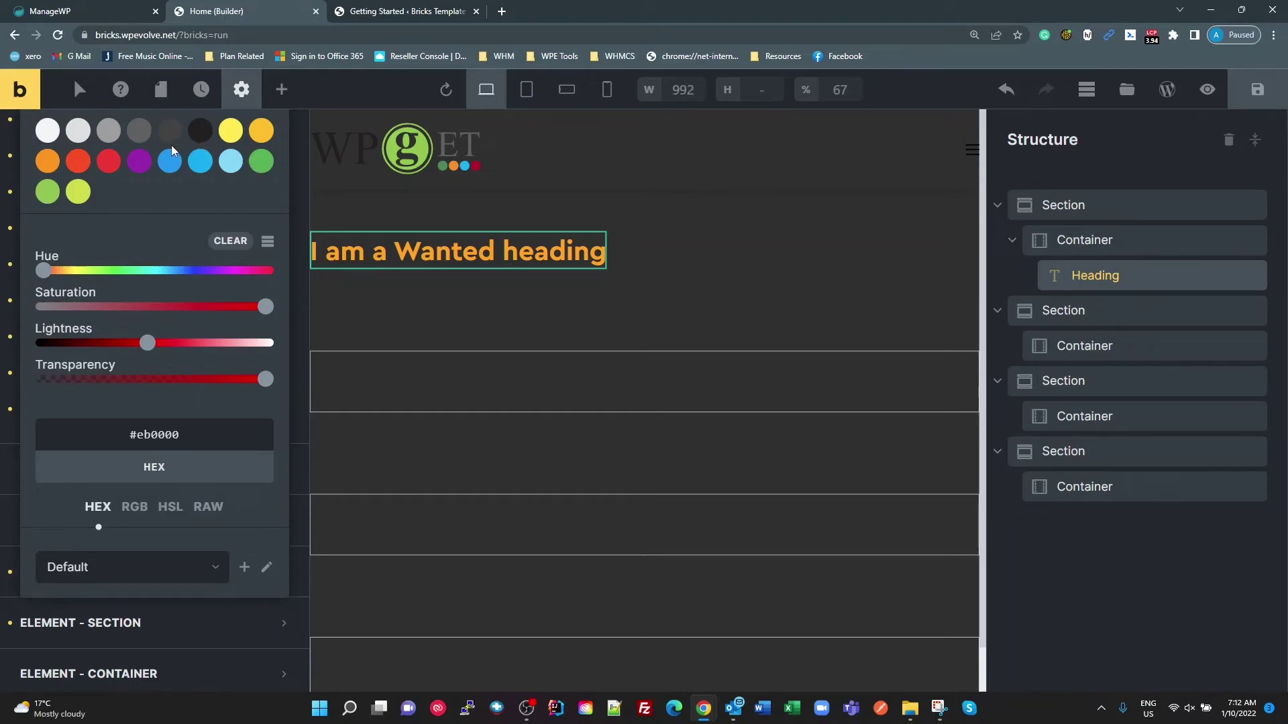
# View the Default palette's colours as a named list and close the Primary colour picker
pyautogui.scroll(2, 137, 195)
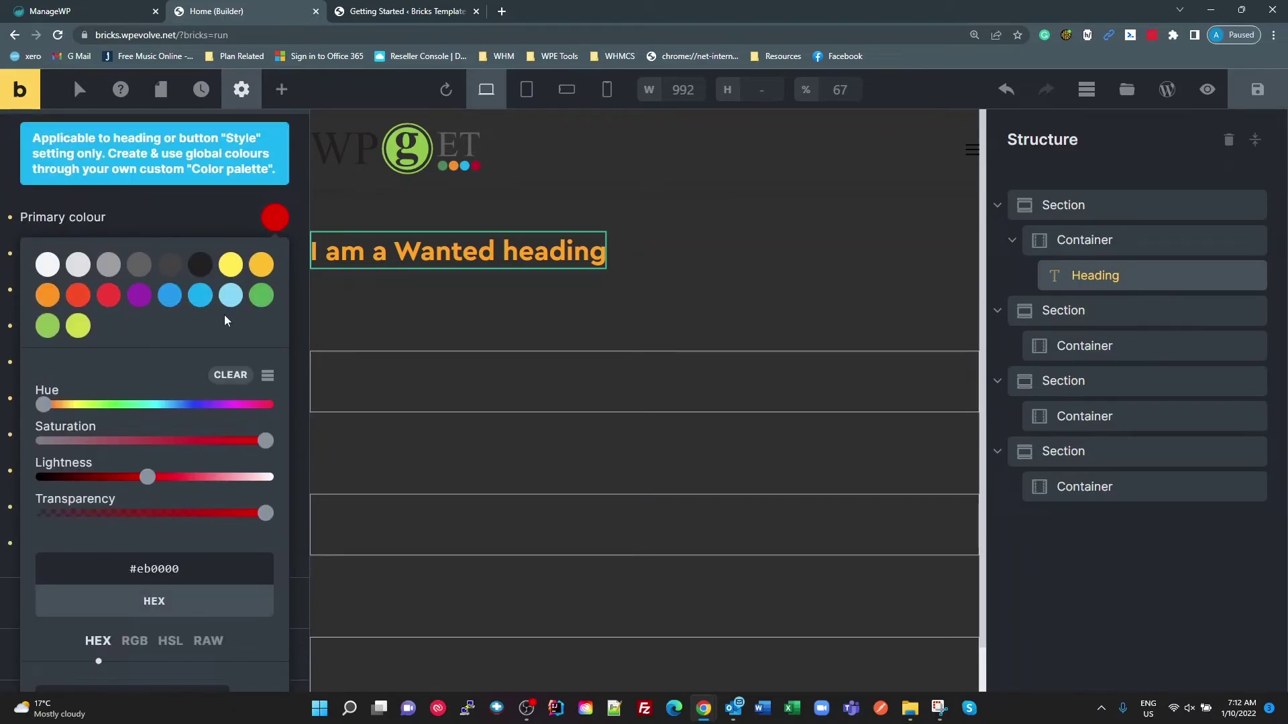
pyautogui.click(268, 379)
pyautogui.scroll(-6, 155, 408)
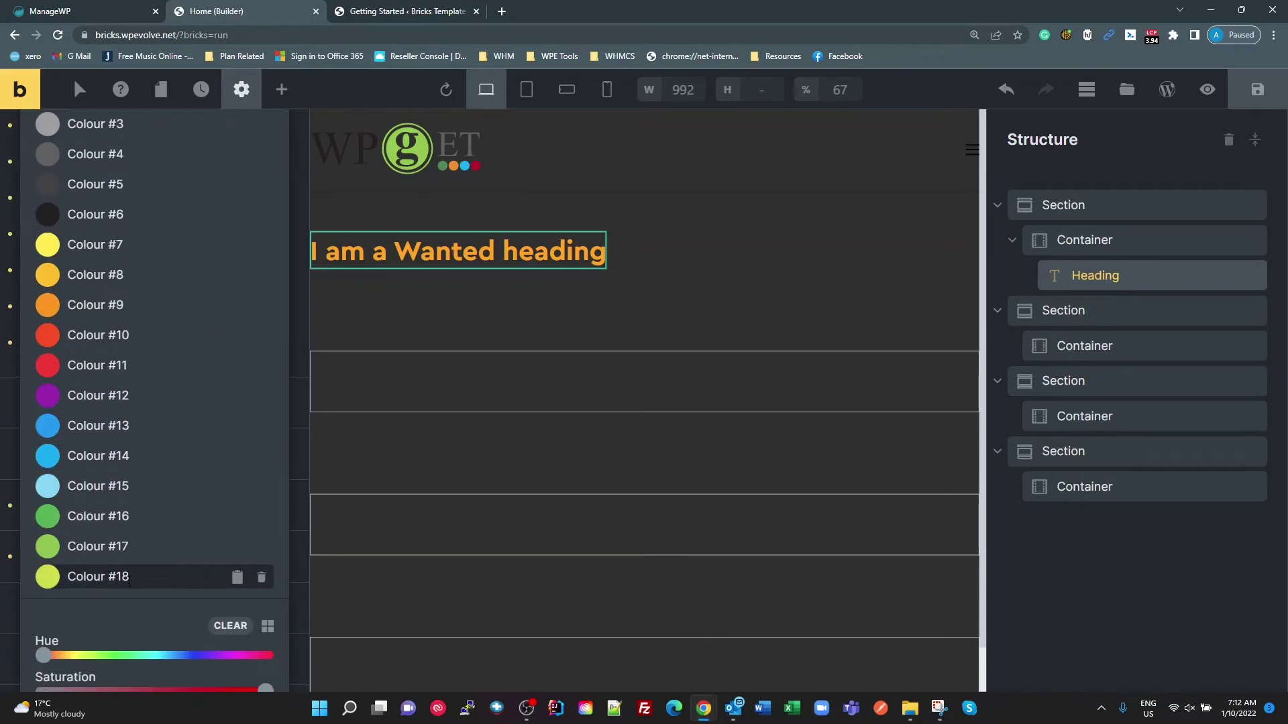
pyautogui.scroll(5, 137, 563)
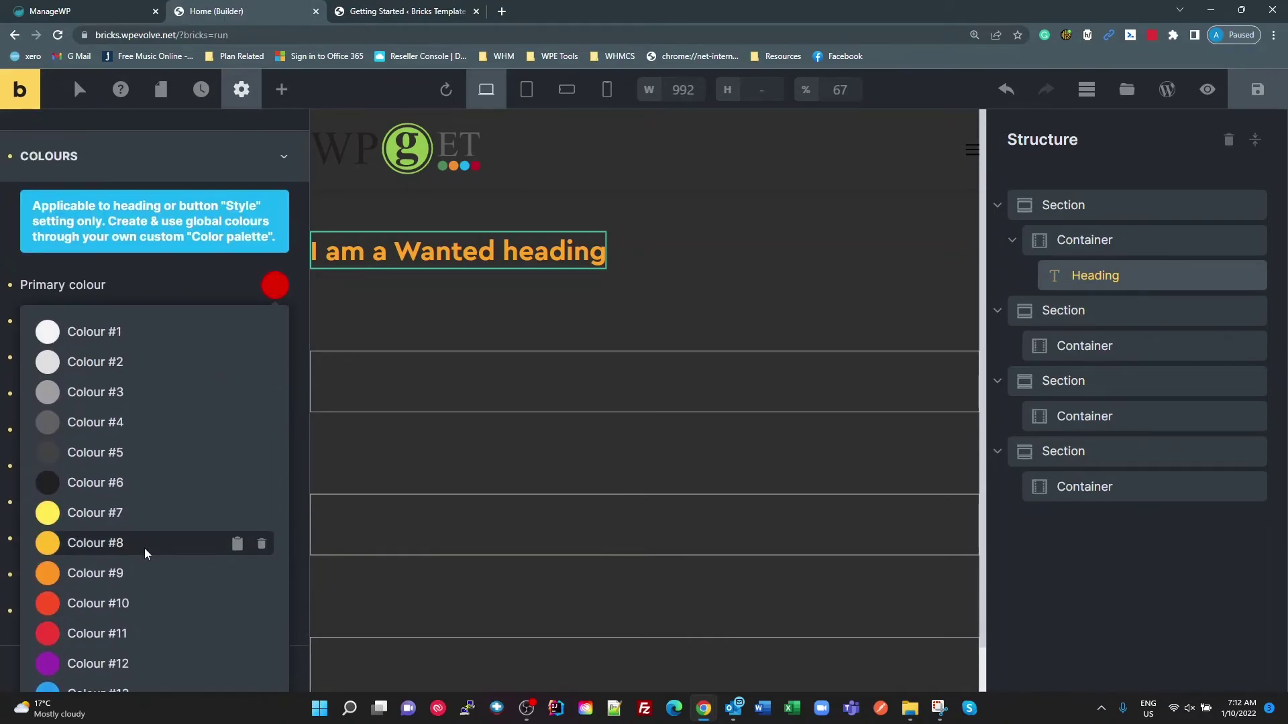
pyautogui.click(213, 287)
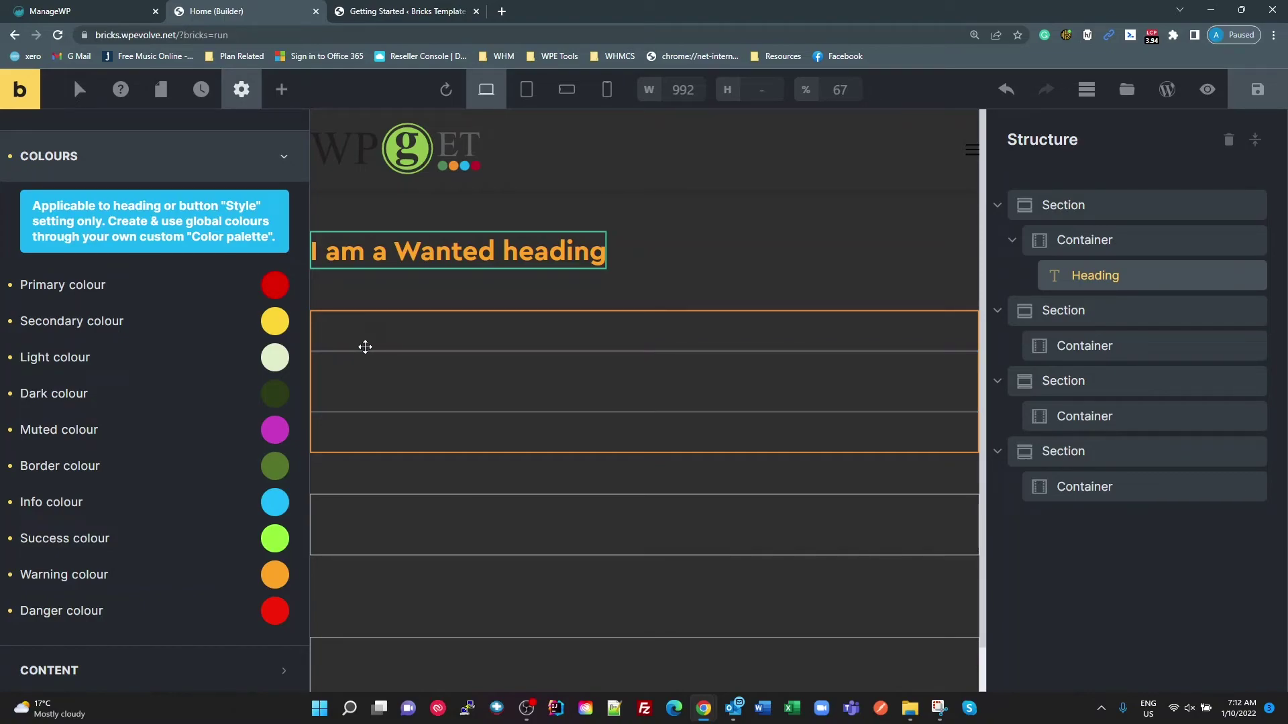
# Inspect the WPG Default palette's editing options in the Danger colour picker
pyautogui.click(275, 612)
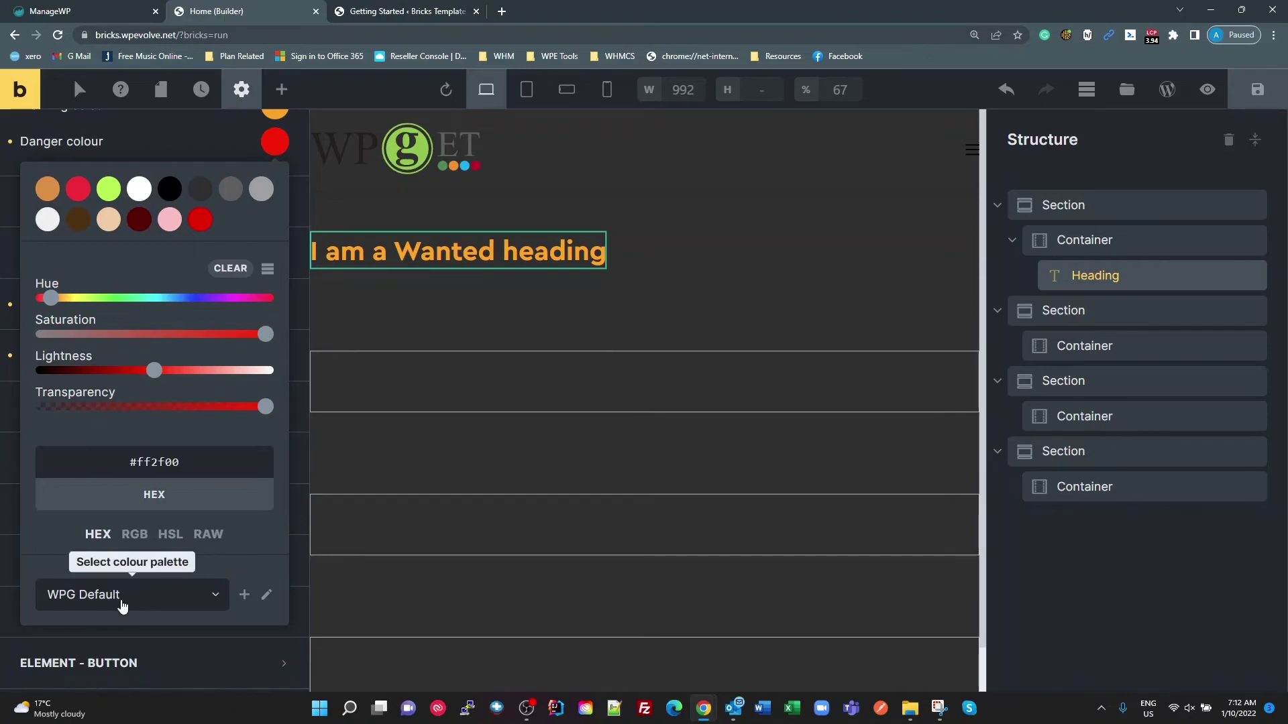
pyautogui.click(266, 594)
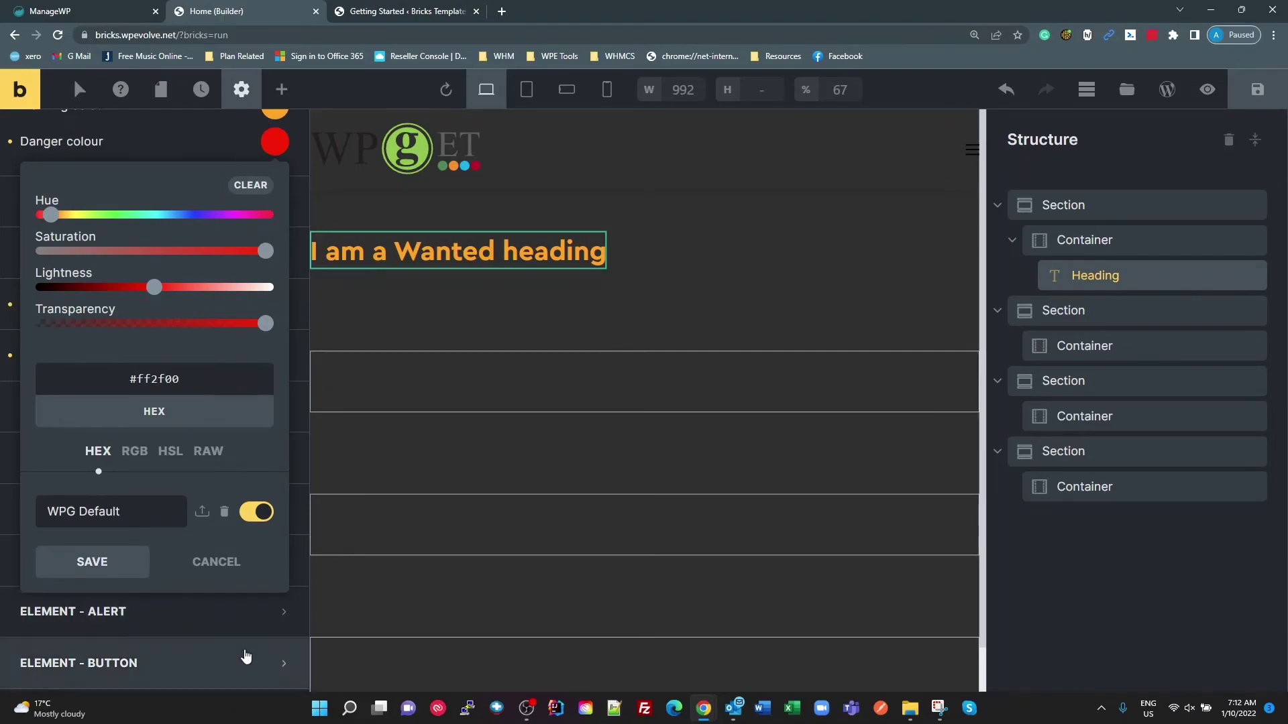
pyautogui.click(232, 613)
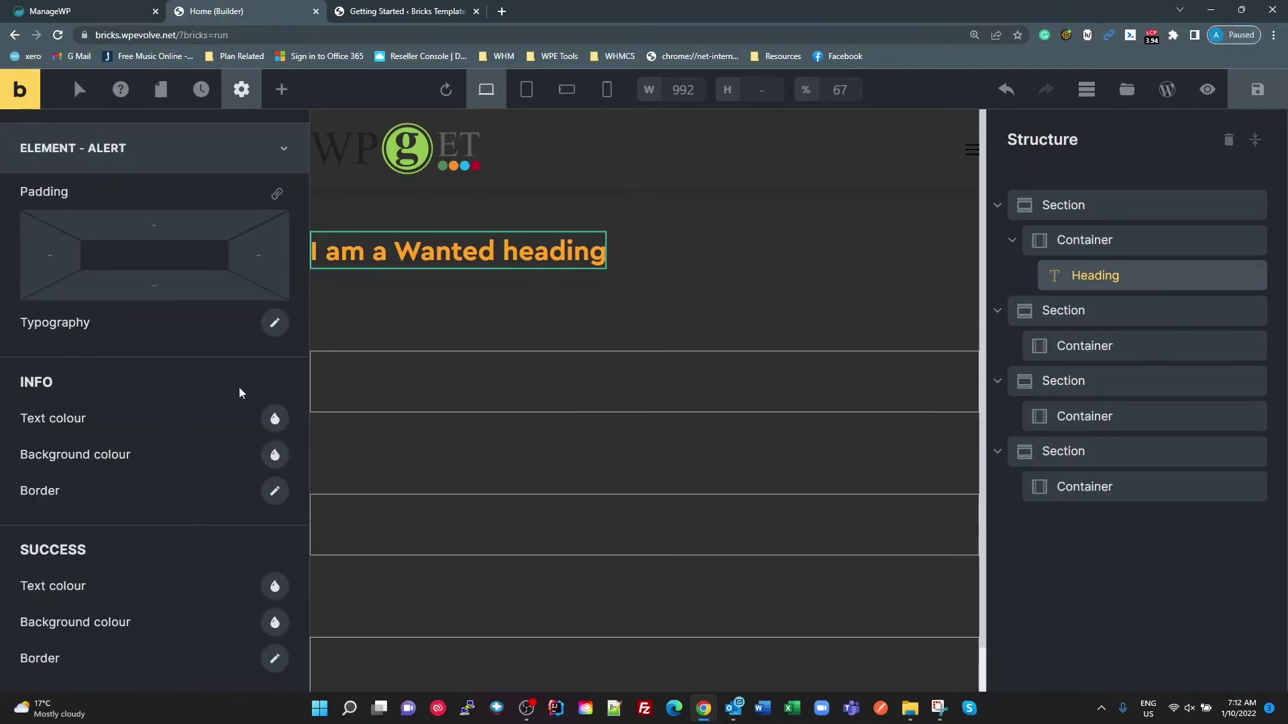
# Review the WPGet Dark theme style's typography settings for body text and headings
pyautogui.scroll(5, 239, 388)
pyautogui.click(131, 324)
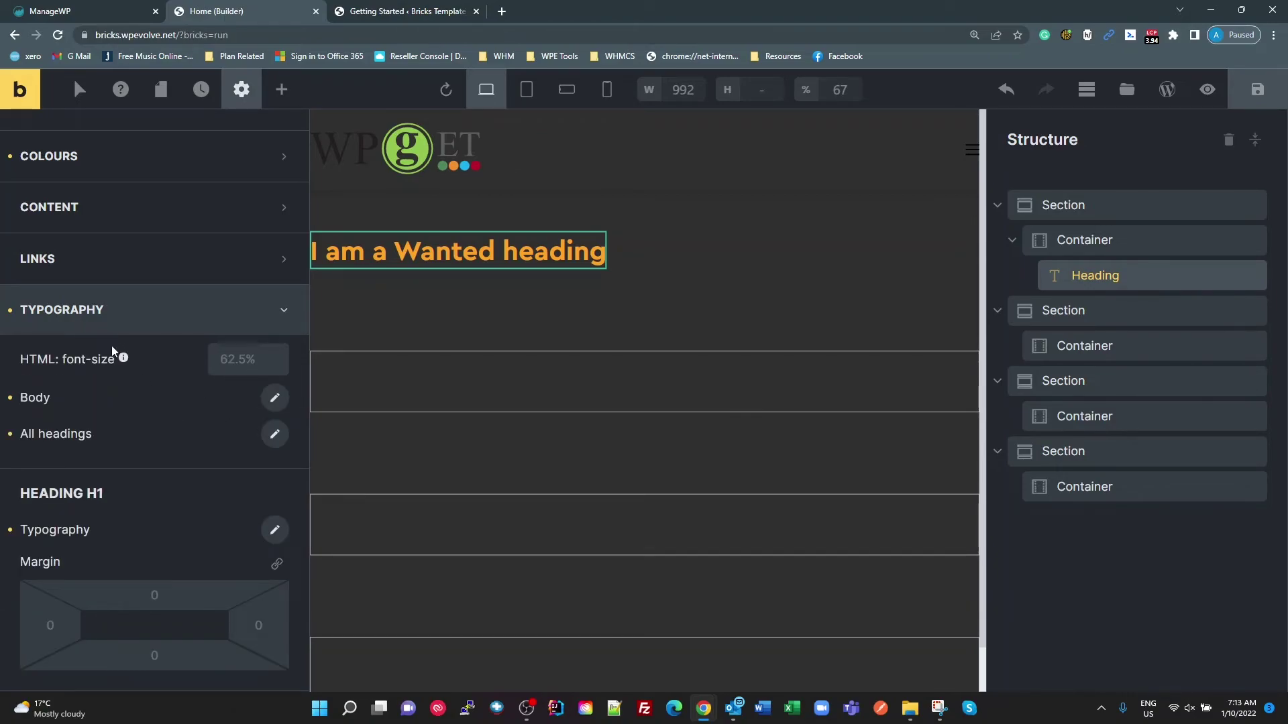
pyautogui.scroll(-3, 153, 389)
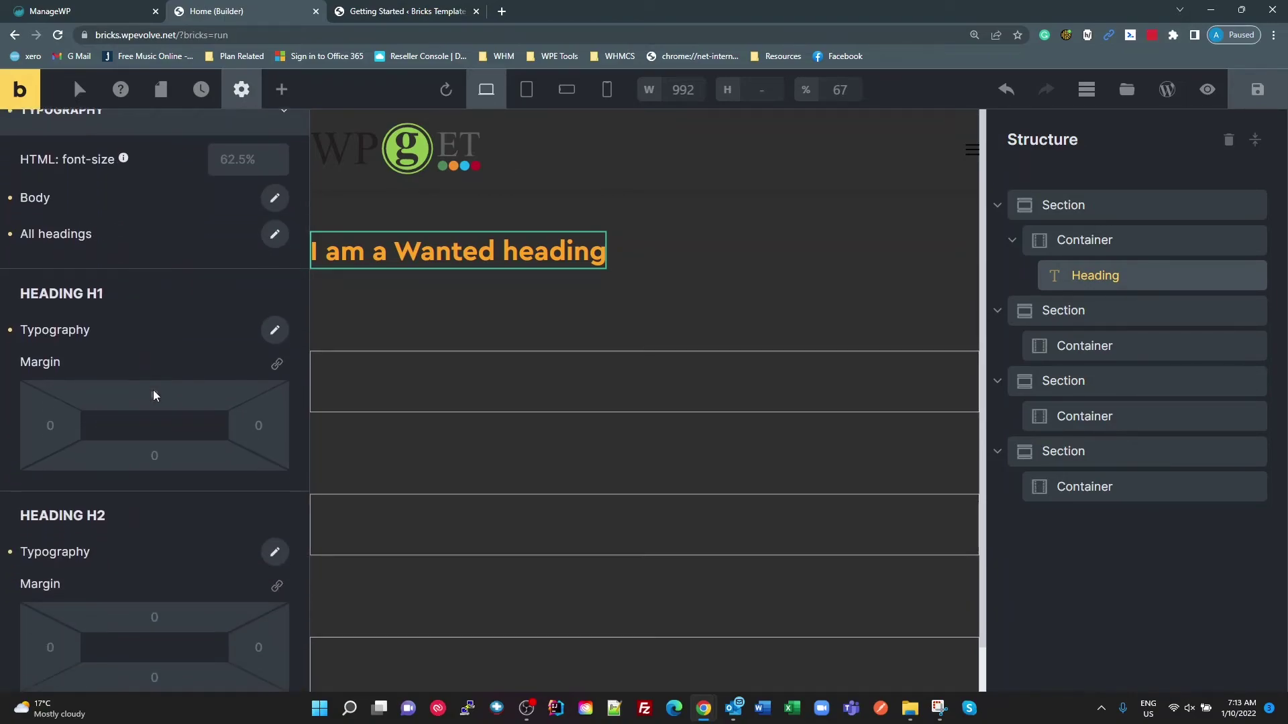
pyautogui.scroll(7, 154, 389)
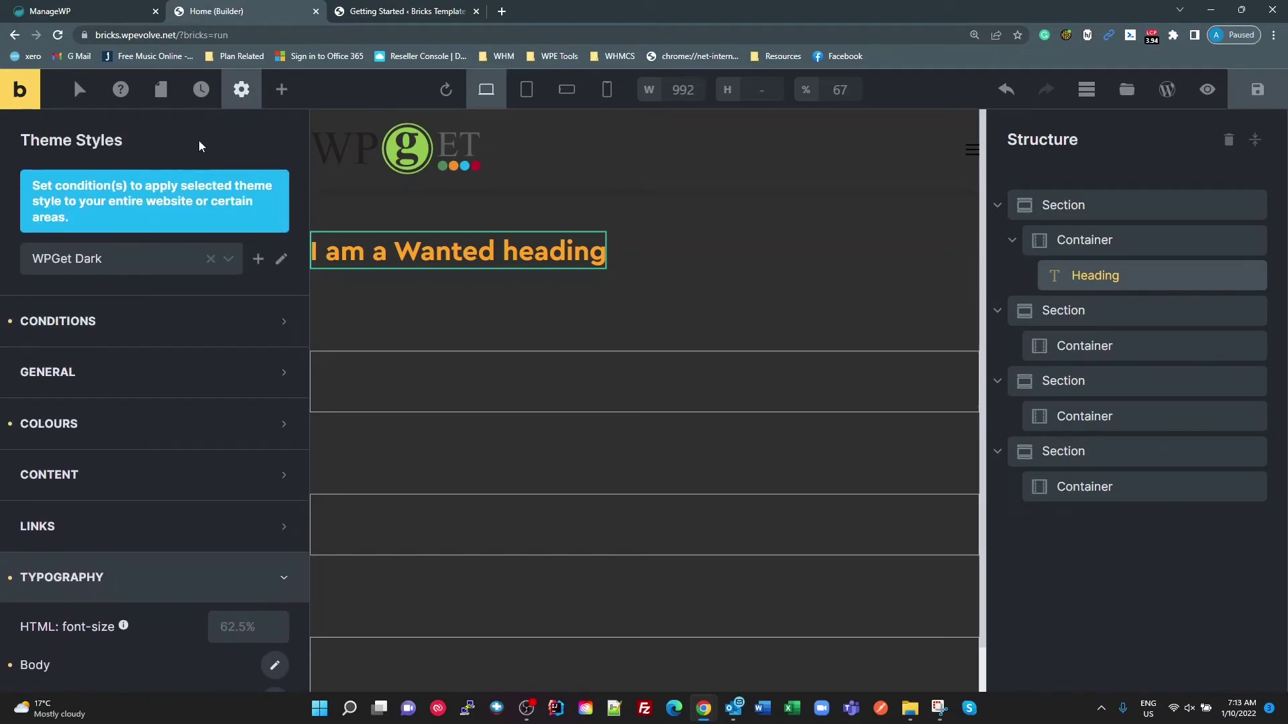
# Shift the hue of the heading's own typography colour to cyan, #00eeff
pyautogui.click(420, 251)
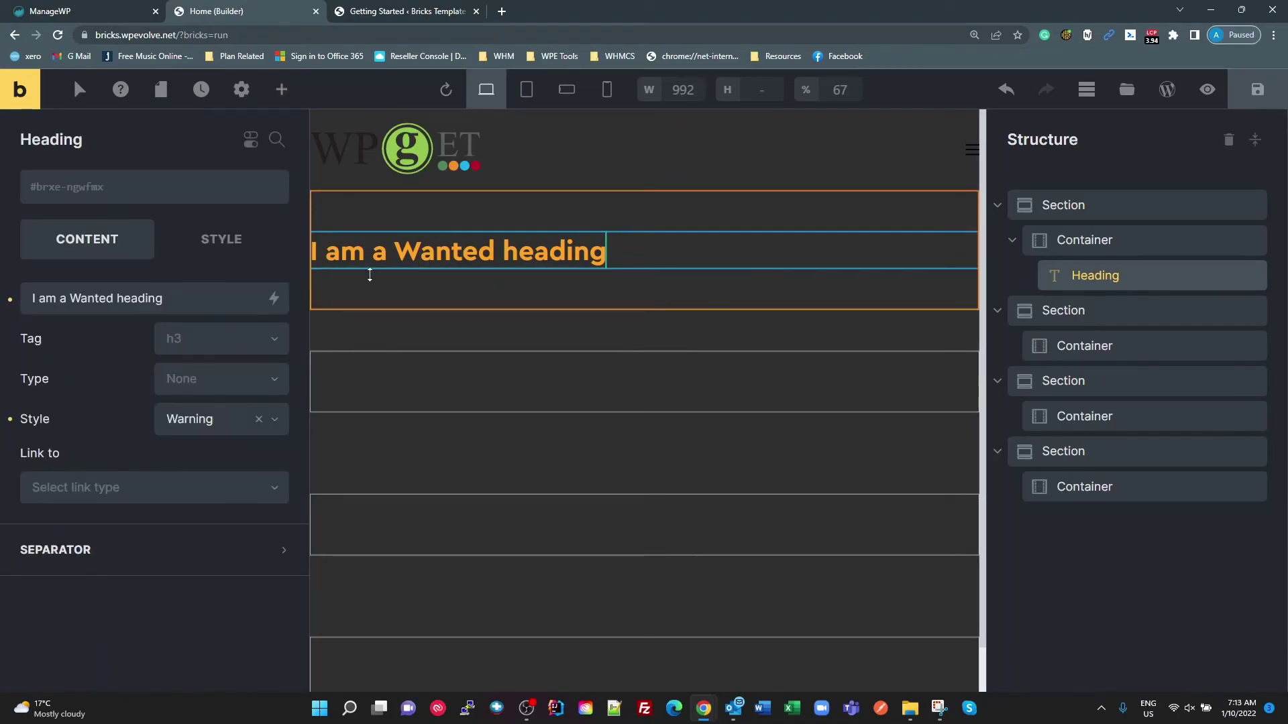
pyautogui.click(221, 239)
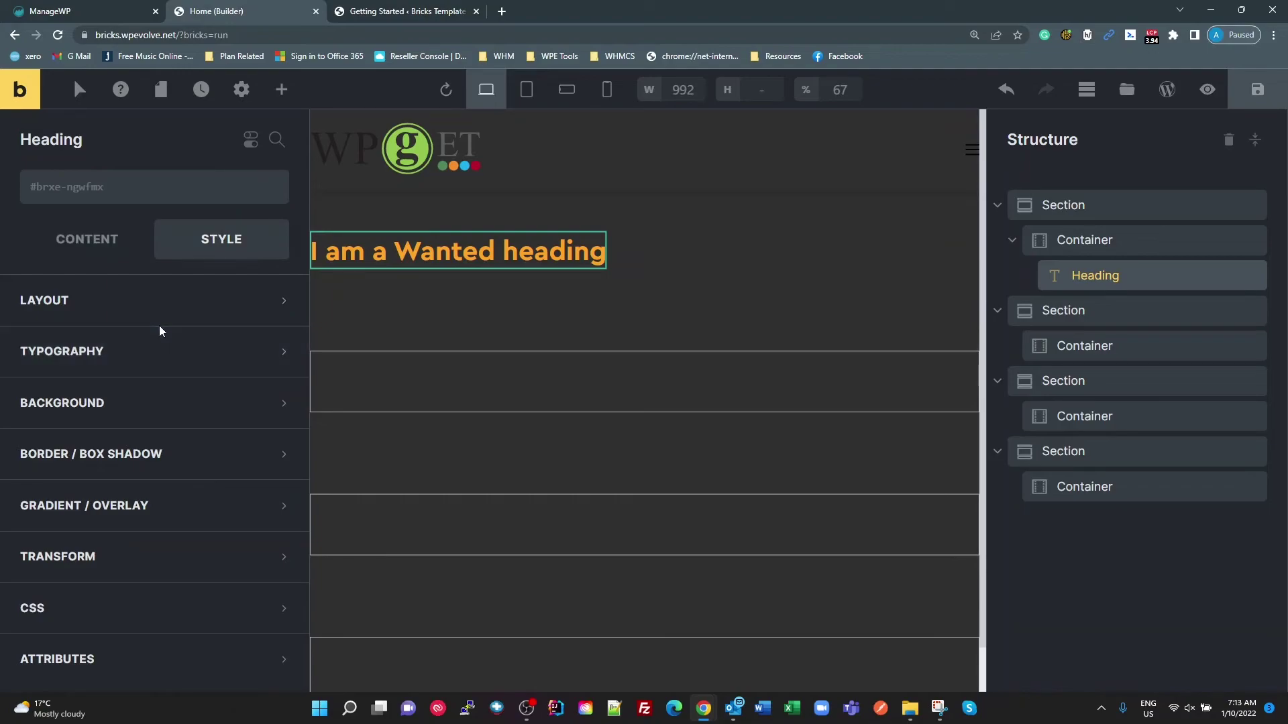
pyautogui.click(121, 352)
pyautogui.click(272, 401)
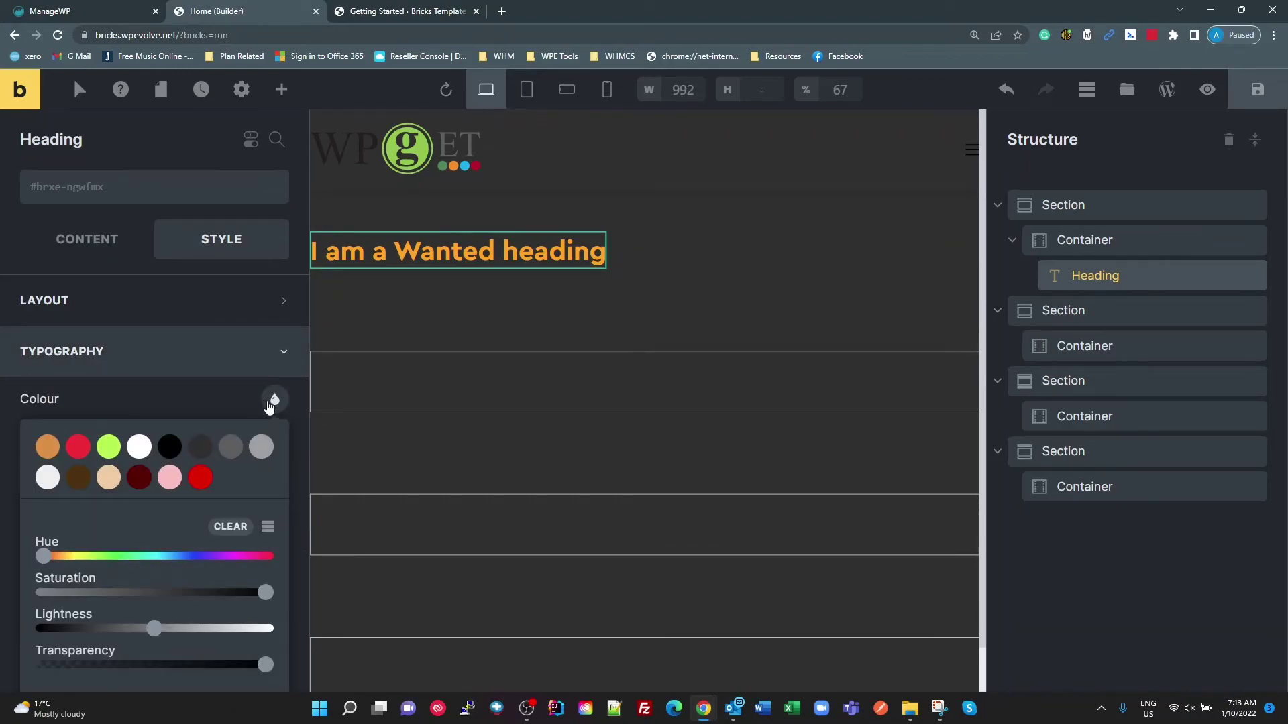
pyautogui.scroll(-2, 228, 483)
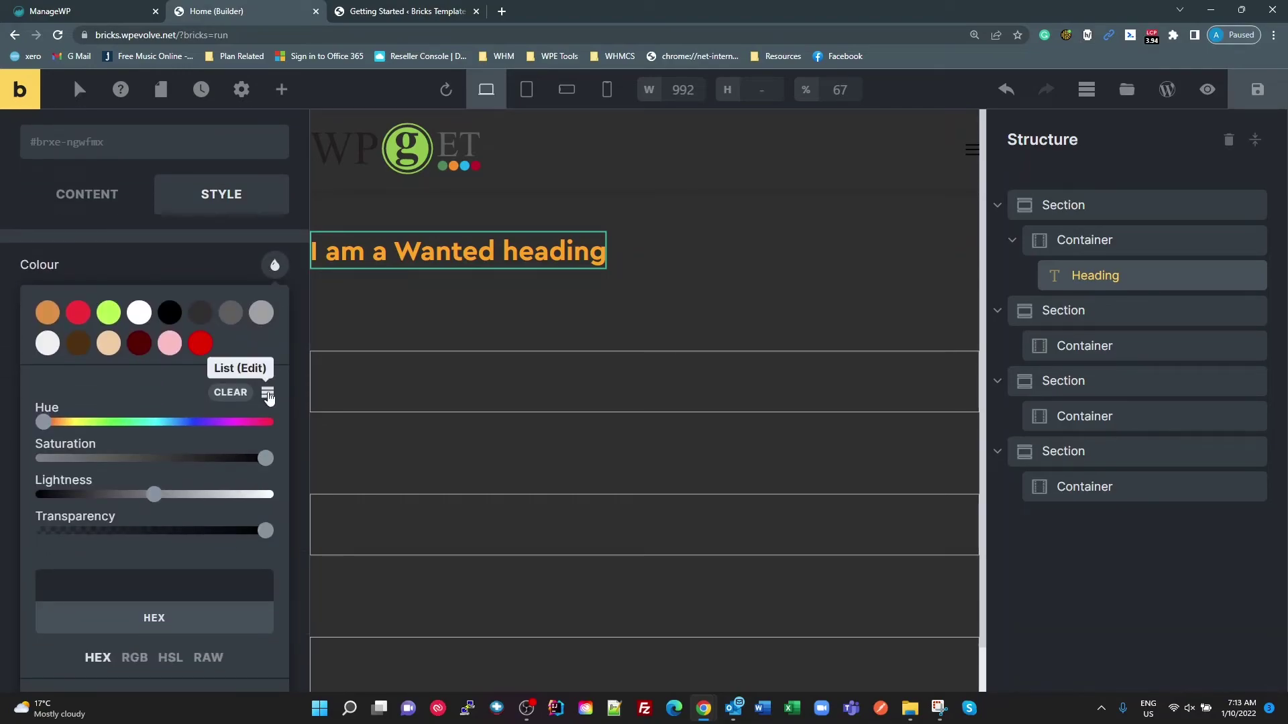
pyautogui.scroll(-3, 148, 470)
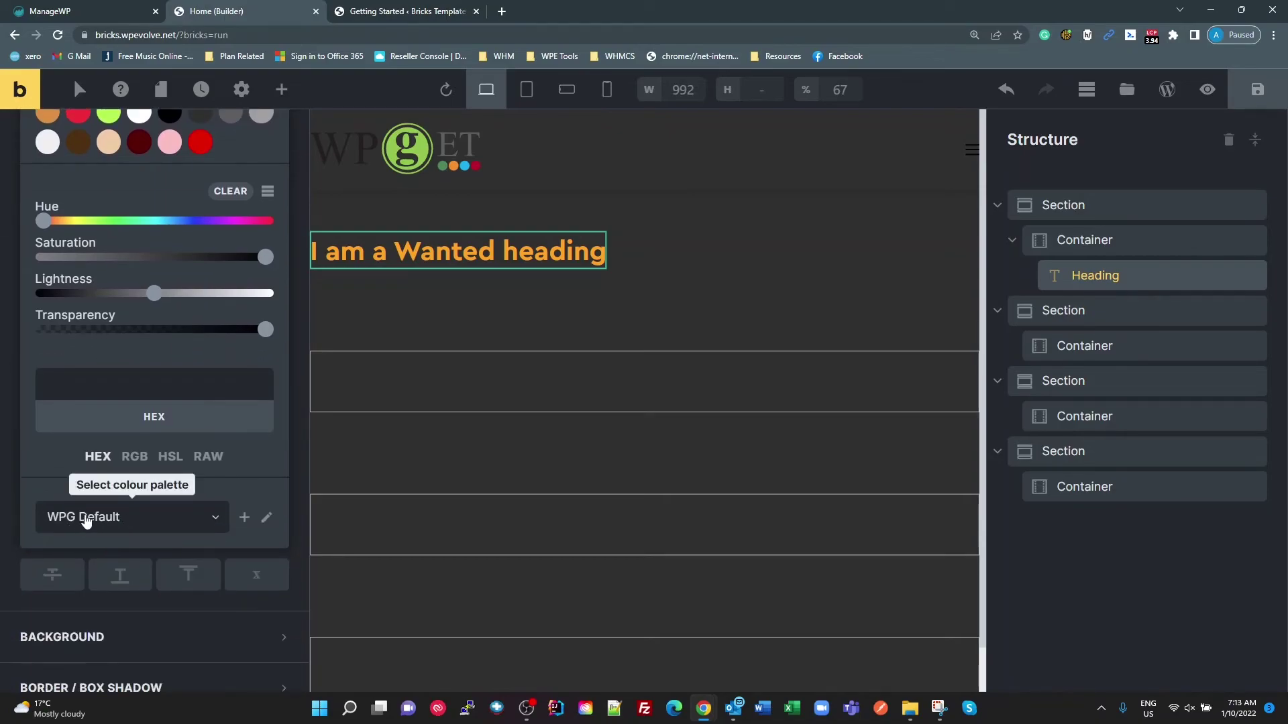
pyautogui.scroll(3, 225, 379)
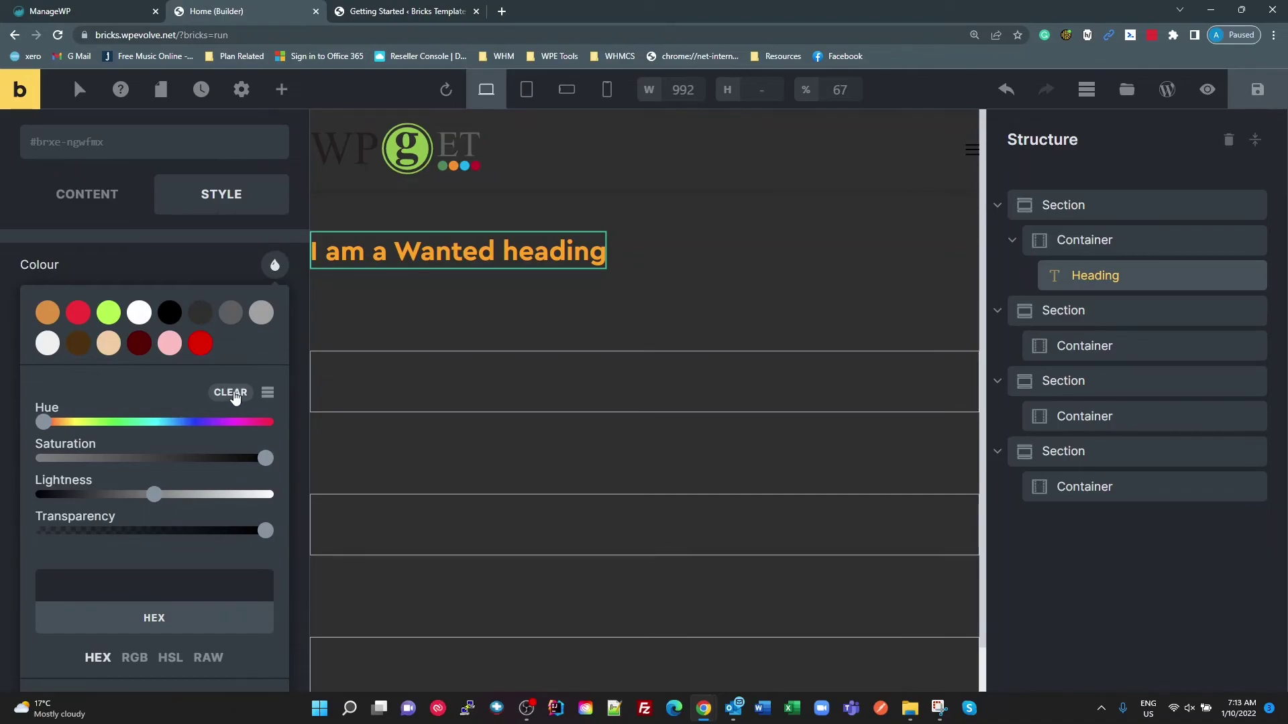
pyautogui.moveTo(42, 422); pyautogui.dragTo(165, 434)
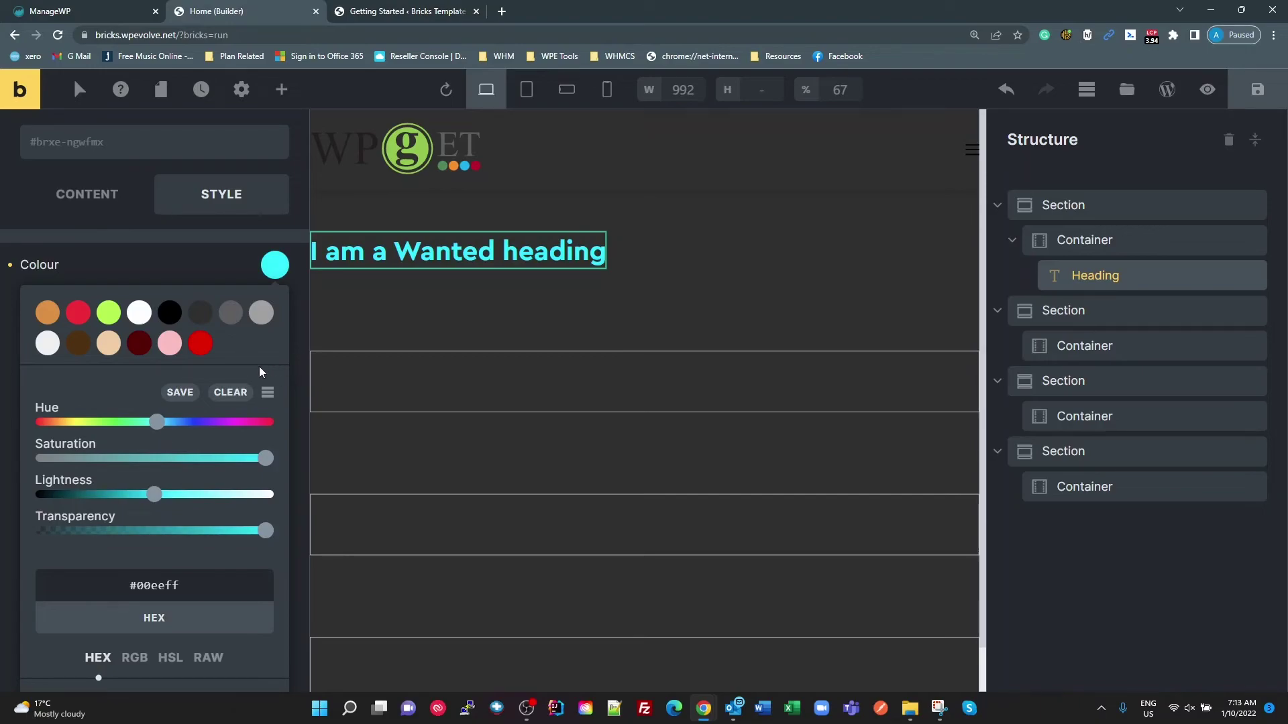
# Save the heading's cyan colour to the WPG Default palette and view the palette as a list
pyautogui.click(188, 392)
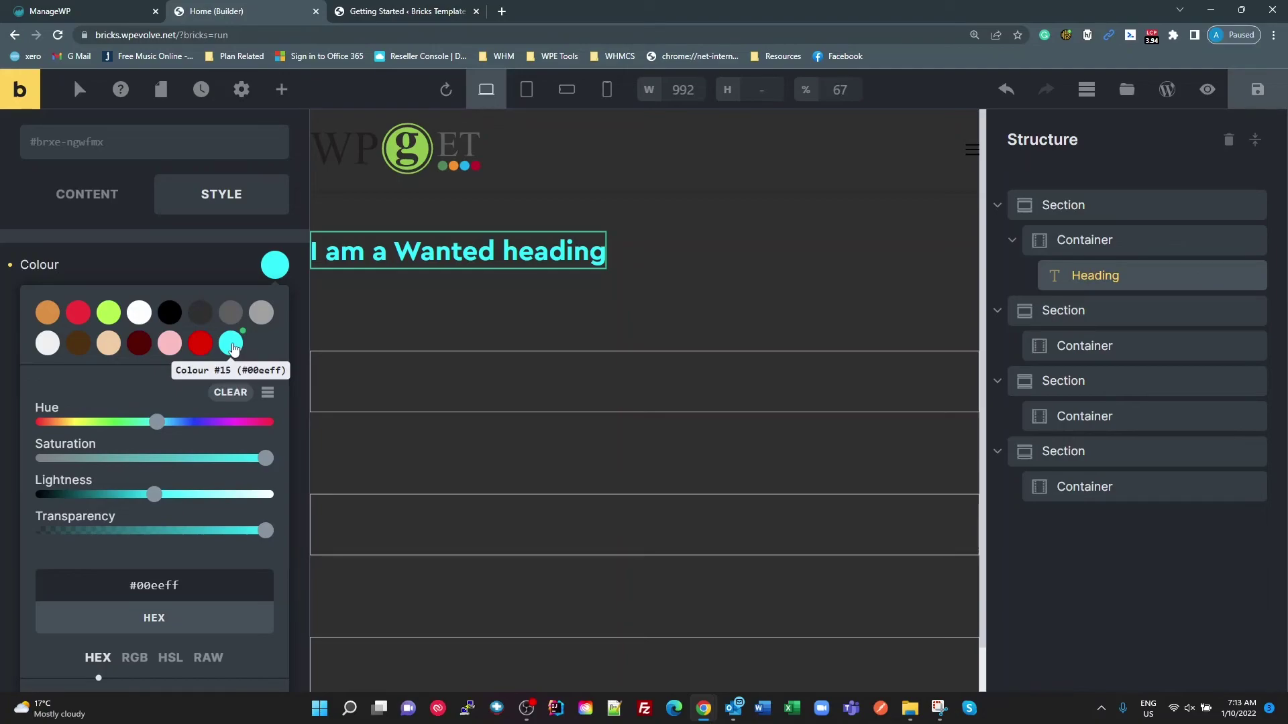
pyautogui.click(267, 392)
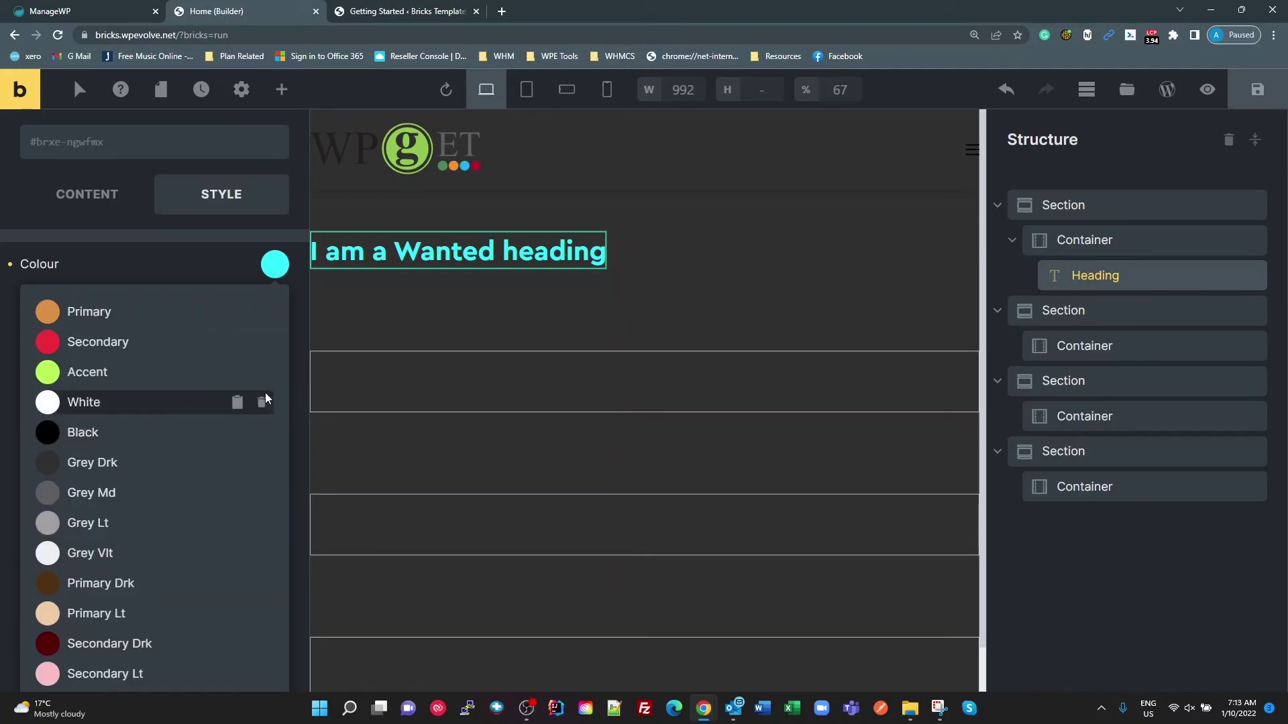
pyautogui.scroll(-3, 224, 403)
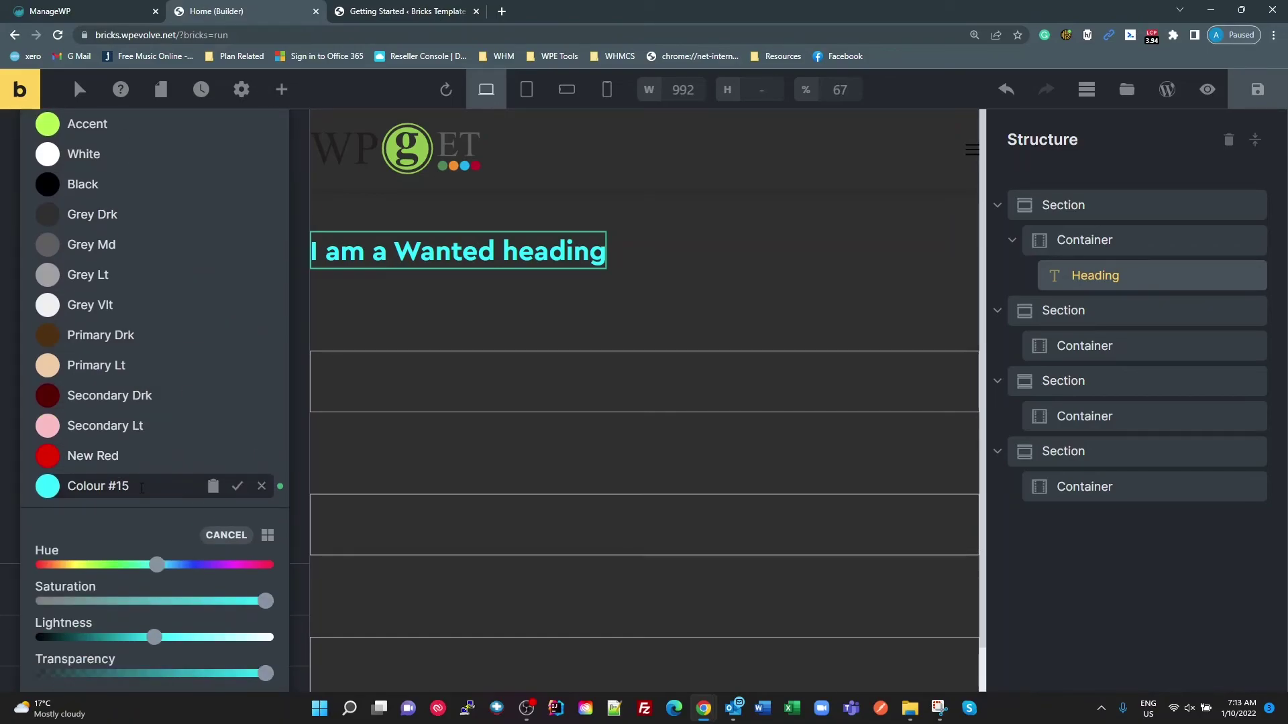
pyautogui.click(8, 455)
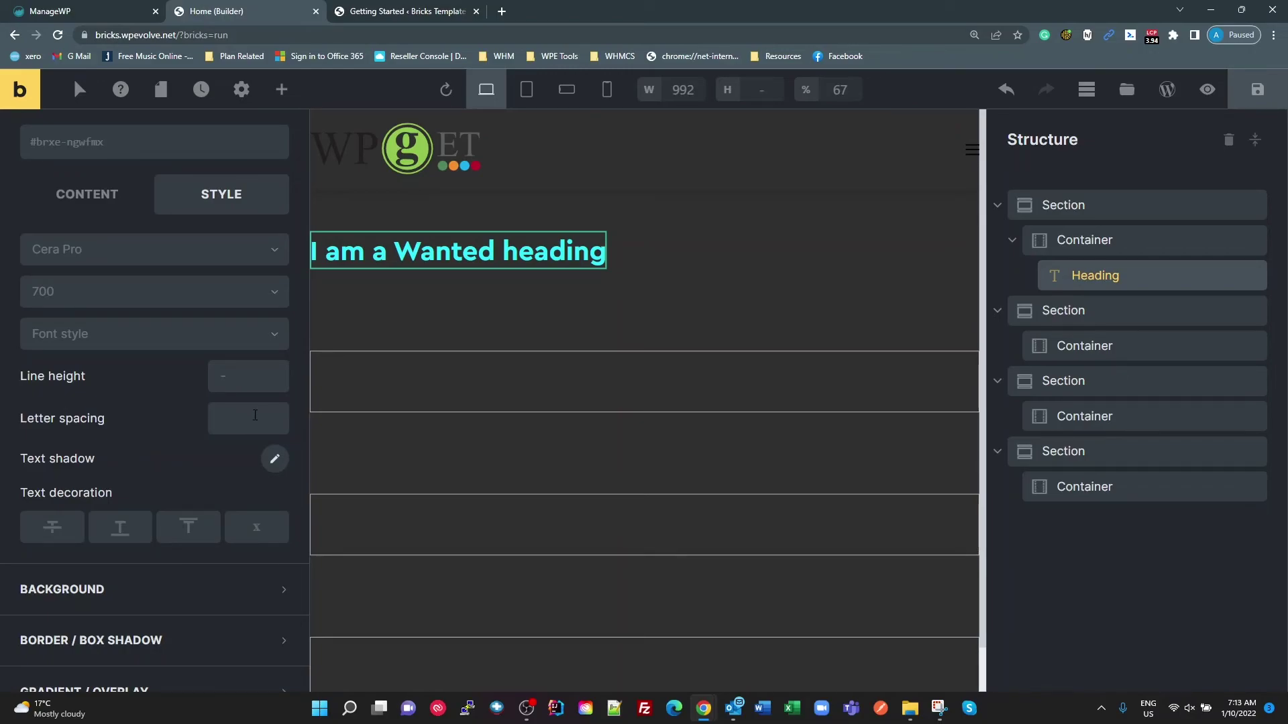
# Rename the newly saved cyan palette colour as Blue and save the name
pyautogui.scroll(5, 243, 430)
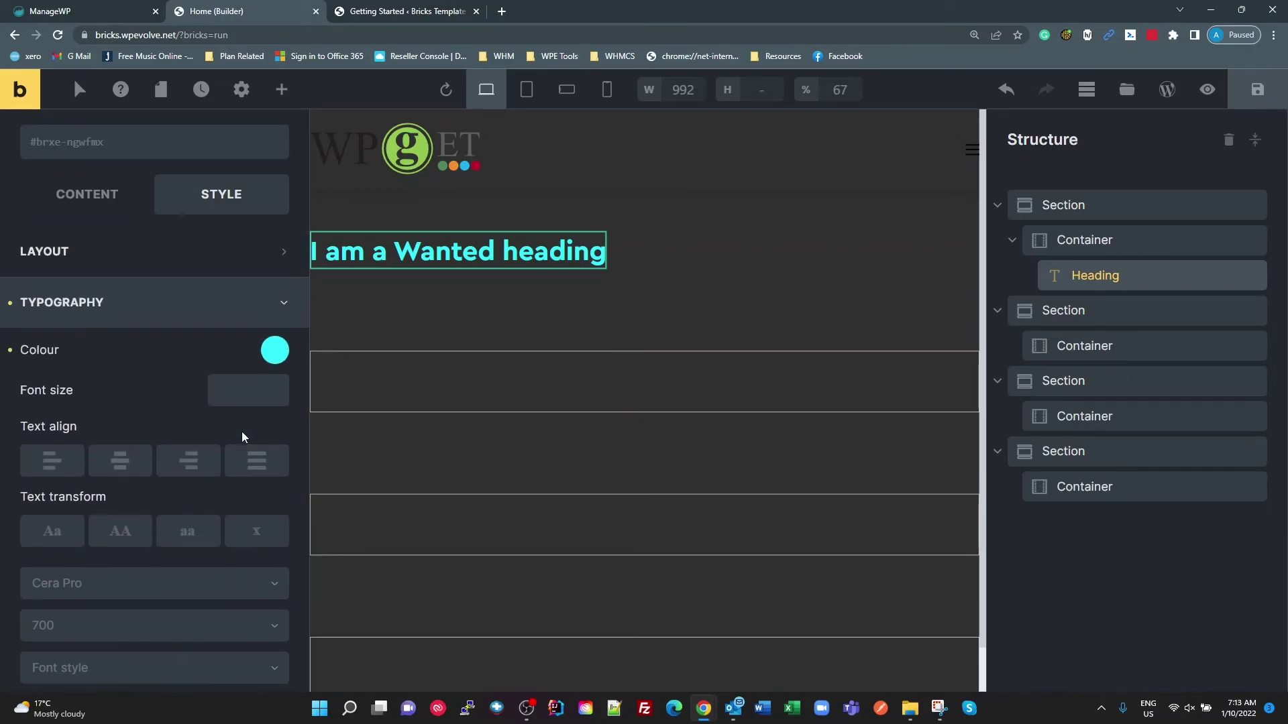
pyautogui.click(275, 352)
pyautogui.scroll(-4, 214, 456)
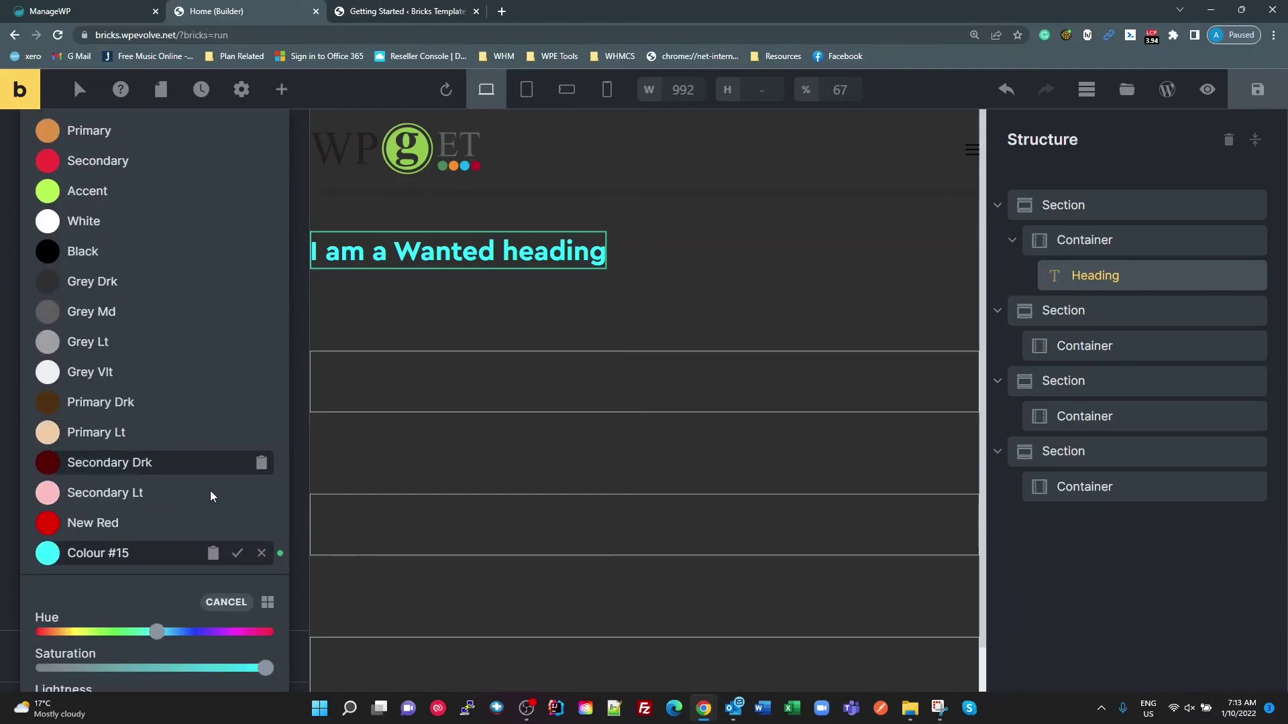
pyautogui.click(238, 554)
pyautogui.click(238, 554)
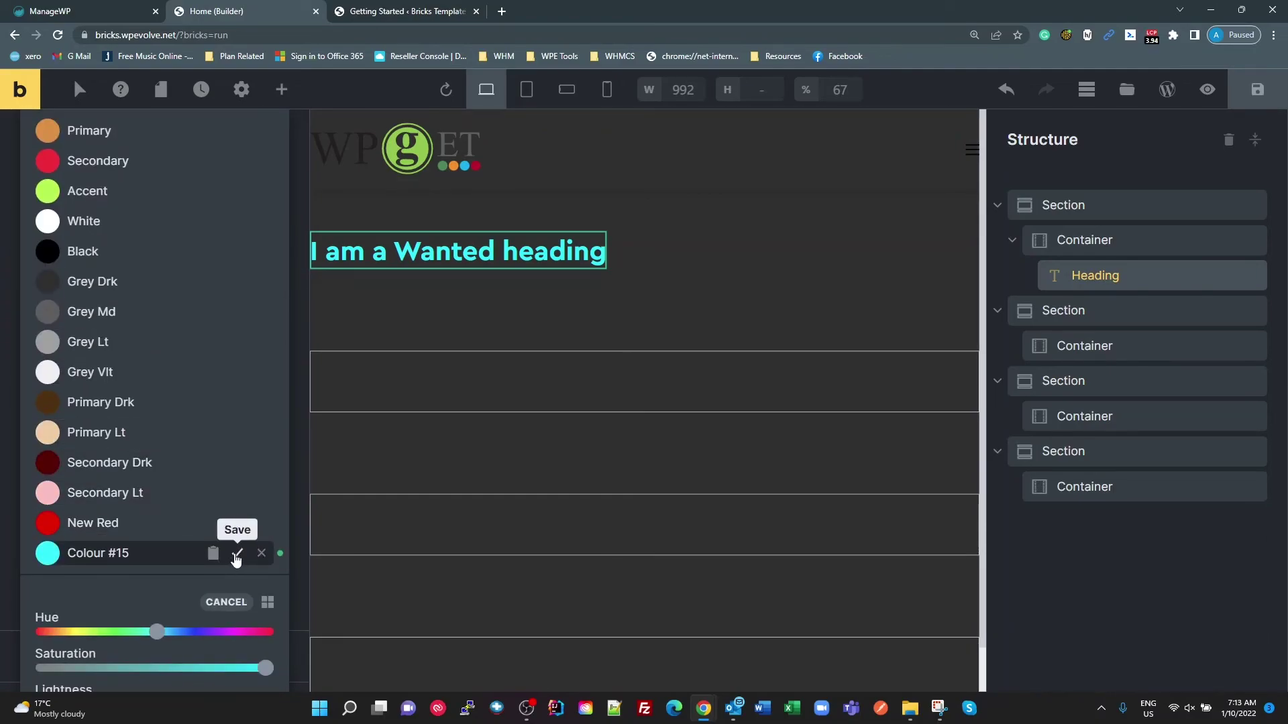
pyautogui.click(146, 547)
pyautogui.moveTo(96, 552); pyautogui.dragTo(176, 532)
pyautogui.press('BackSpace')
pyautogui.press('BackSpace')
pyautogui.press('BackSpace')
pyautogui.press('BackSpace')
pyautogui.press('BackSpace')
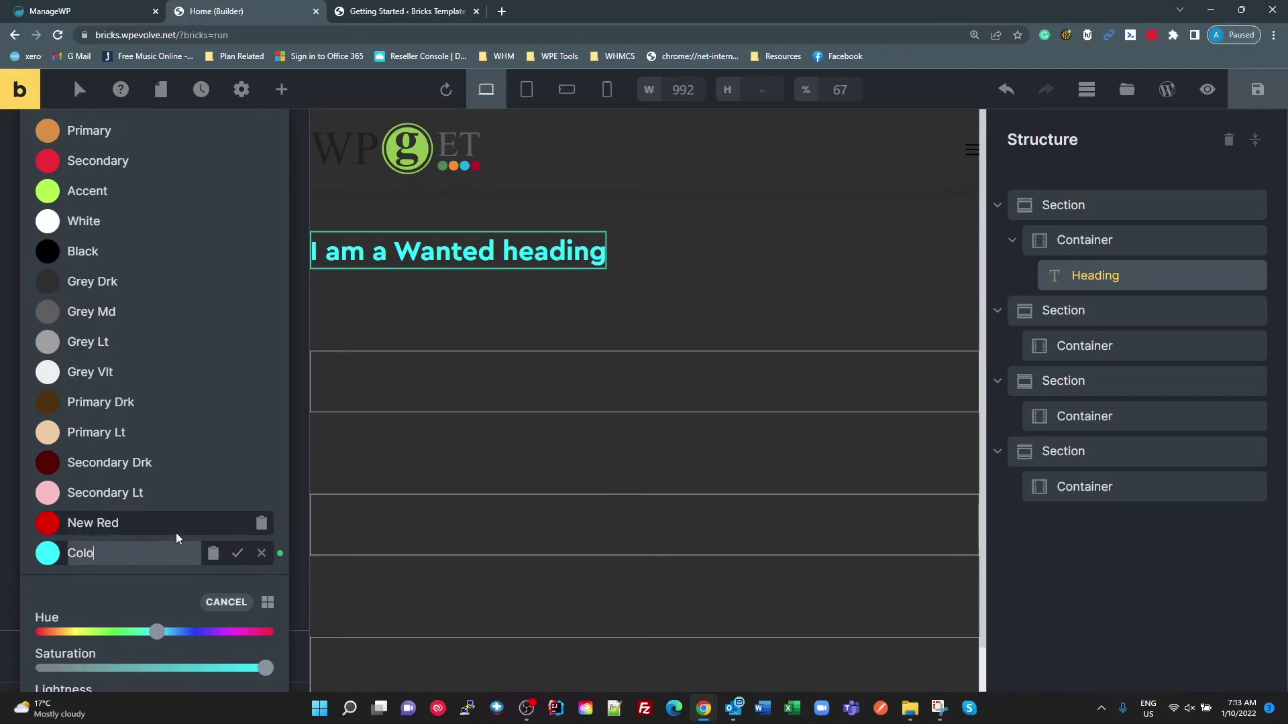
pyautogui.write('Blue')
pyautogui.click(238, 554)
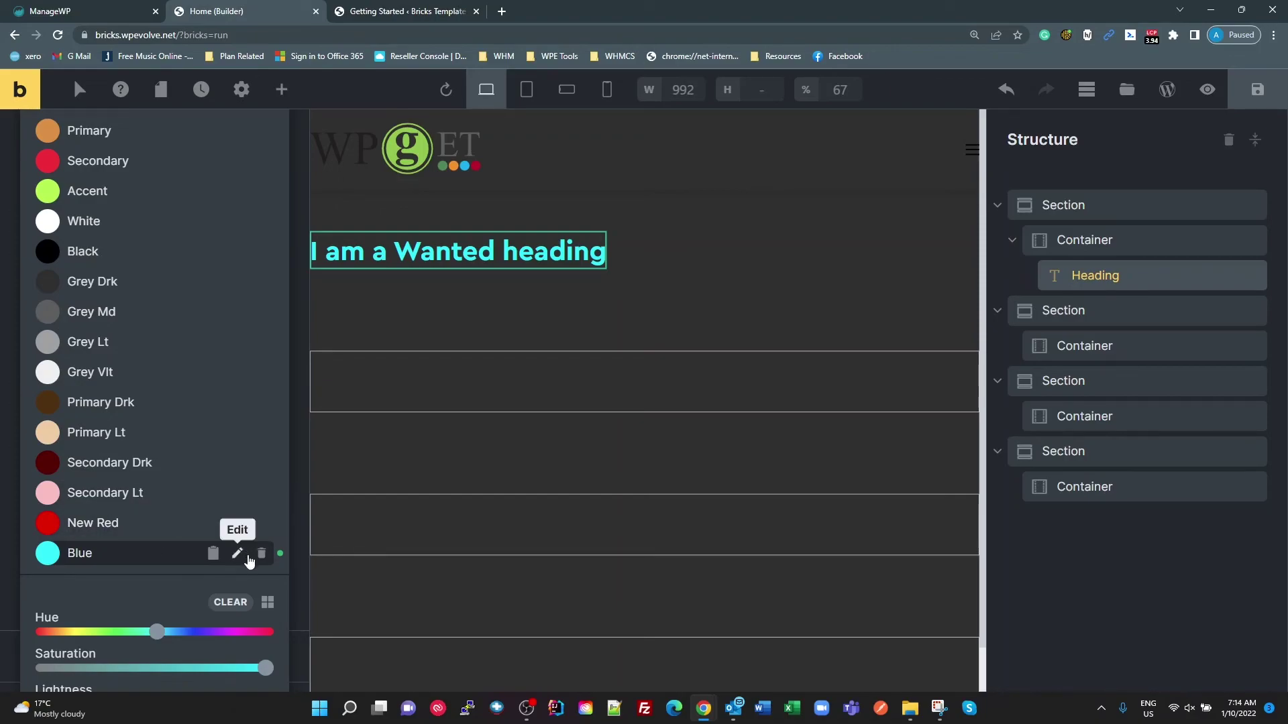
# Check the Blue colour in the palette's grid view and again in its list view
pyautogui.click(267, 602)
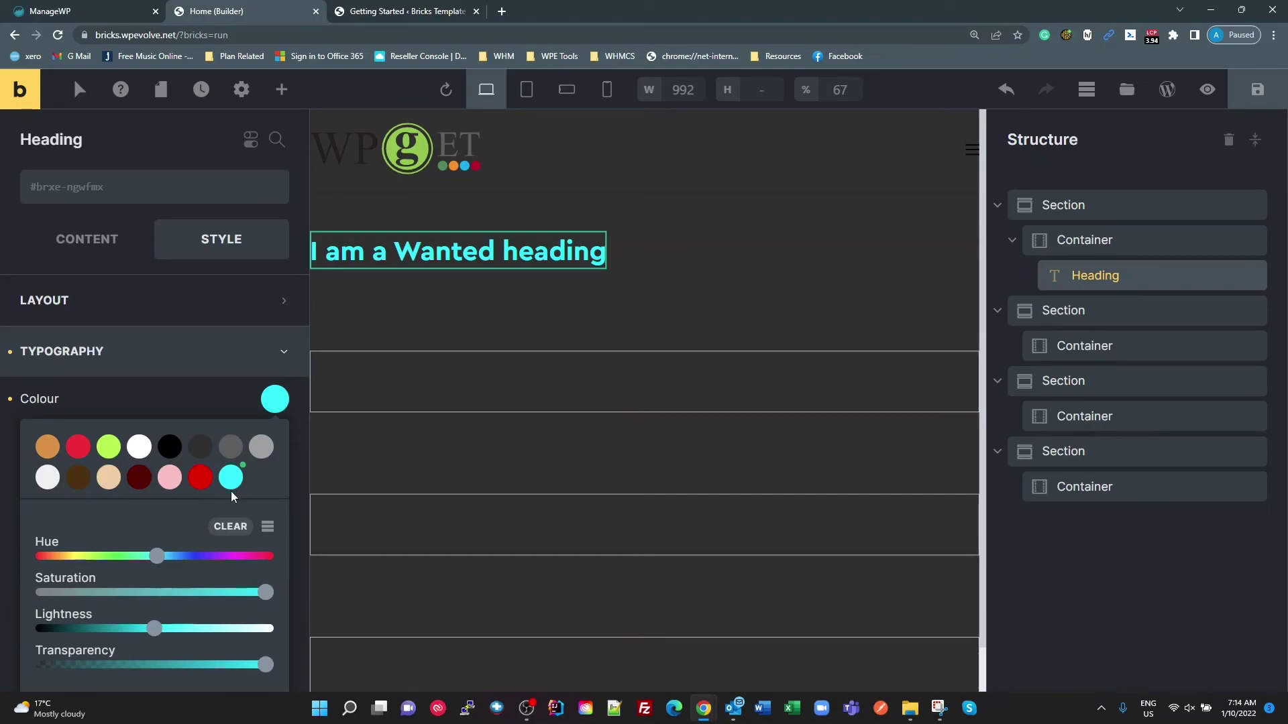
pyautogui.click(268, 527)
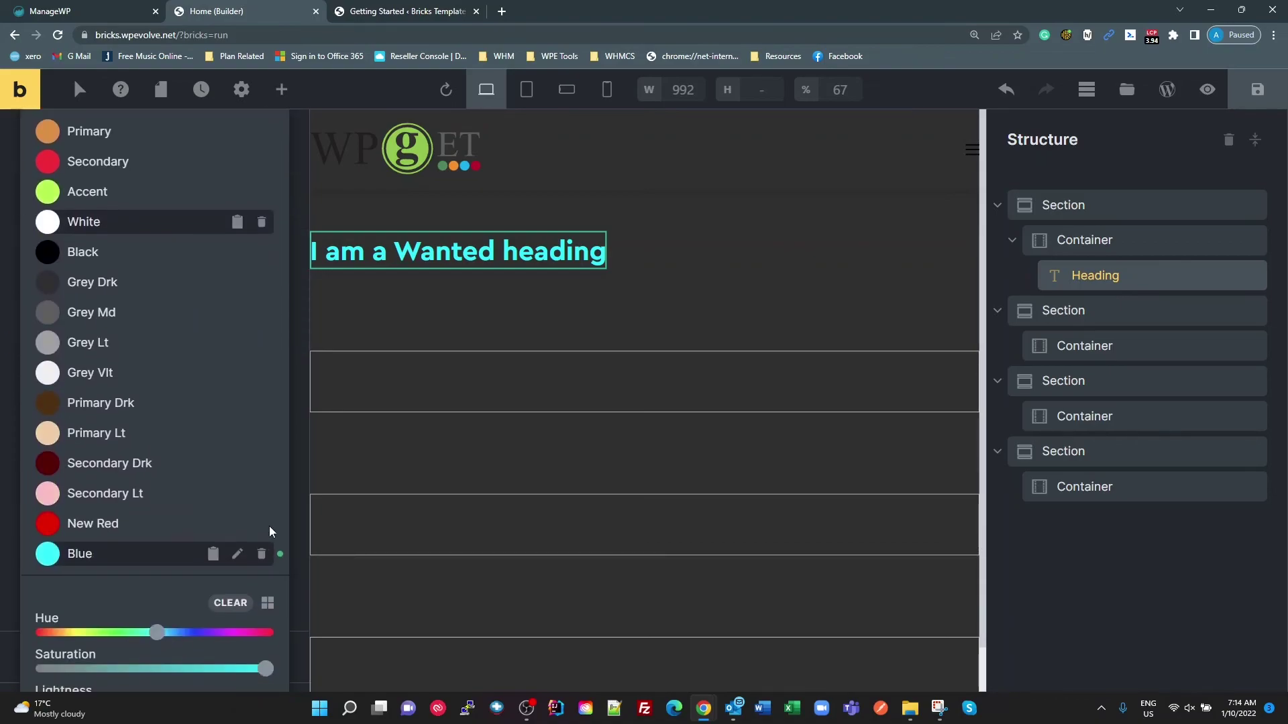
pyautogui.doubleClick(128, 551)
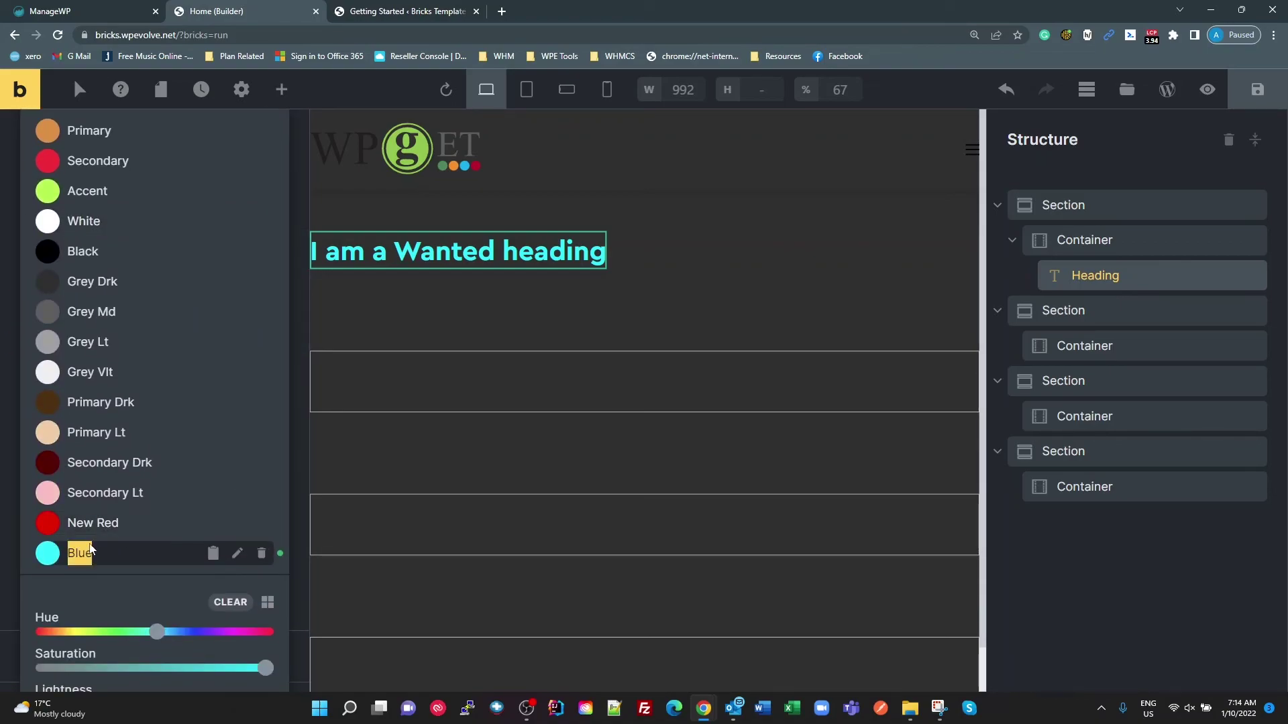
pyautogui.click(168, 549)
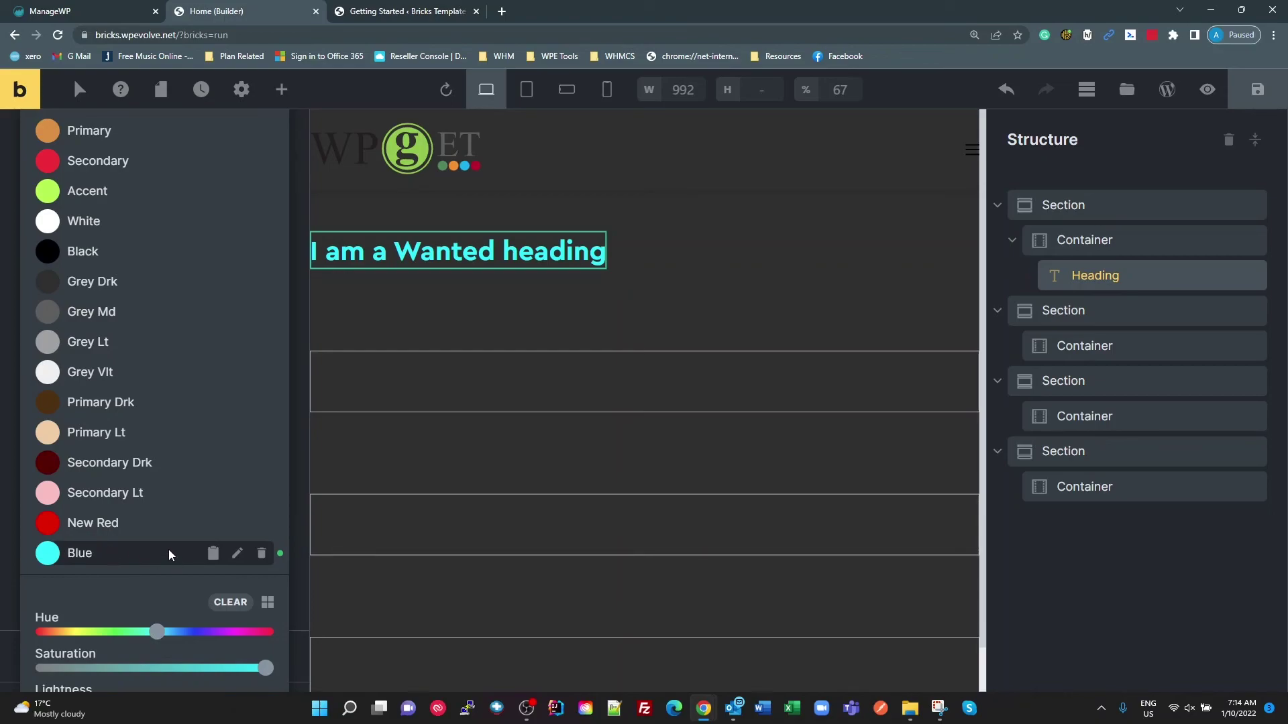
# Rename the Blue palette colour as Bluesdsf and save the name
pyautogui.click(237, 554)
pyautogui.click(123, 554)
pyautogui.write('sdf')
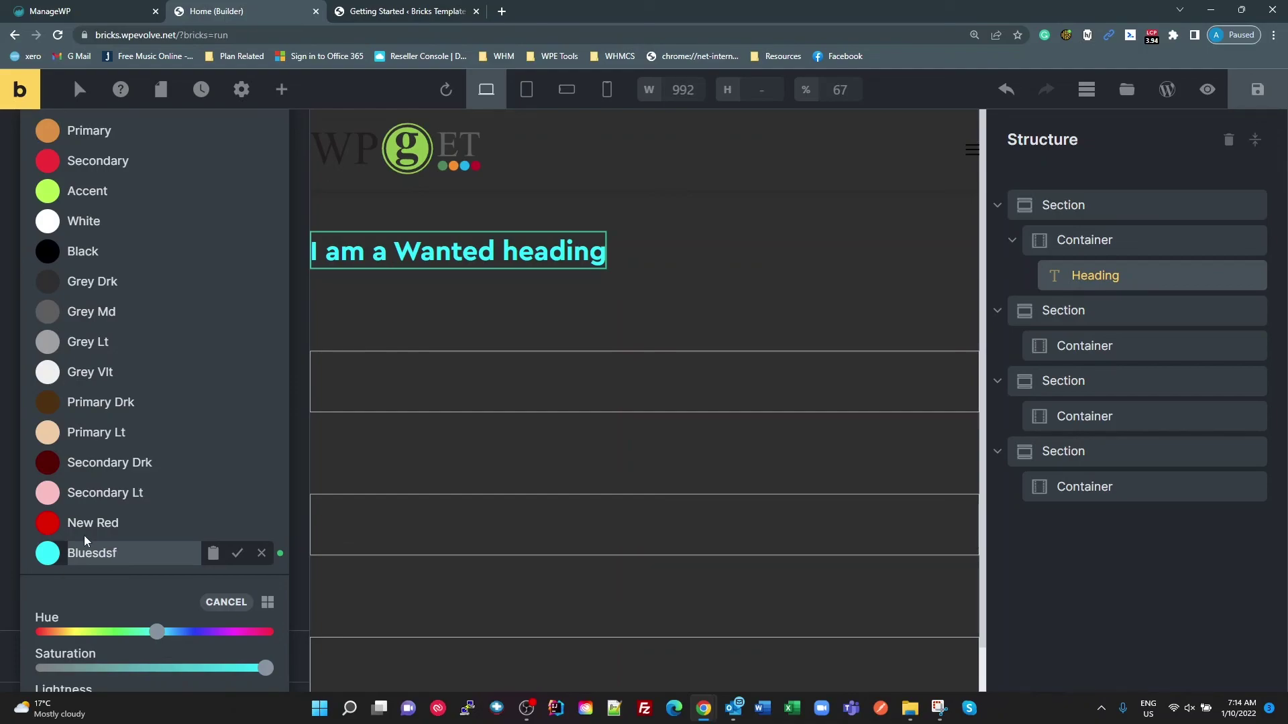
pyautogui.click(238, 552)
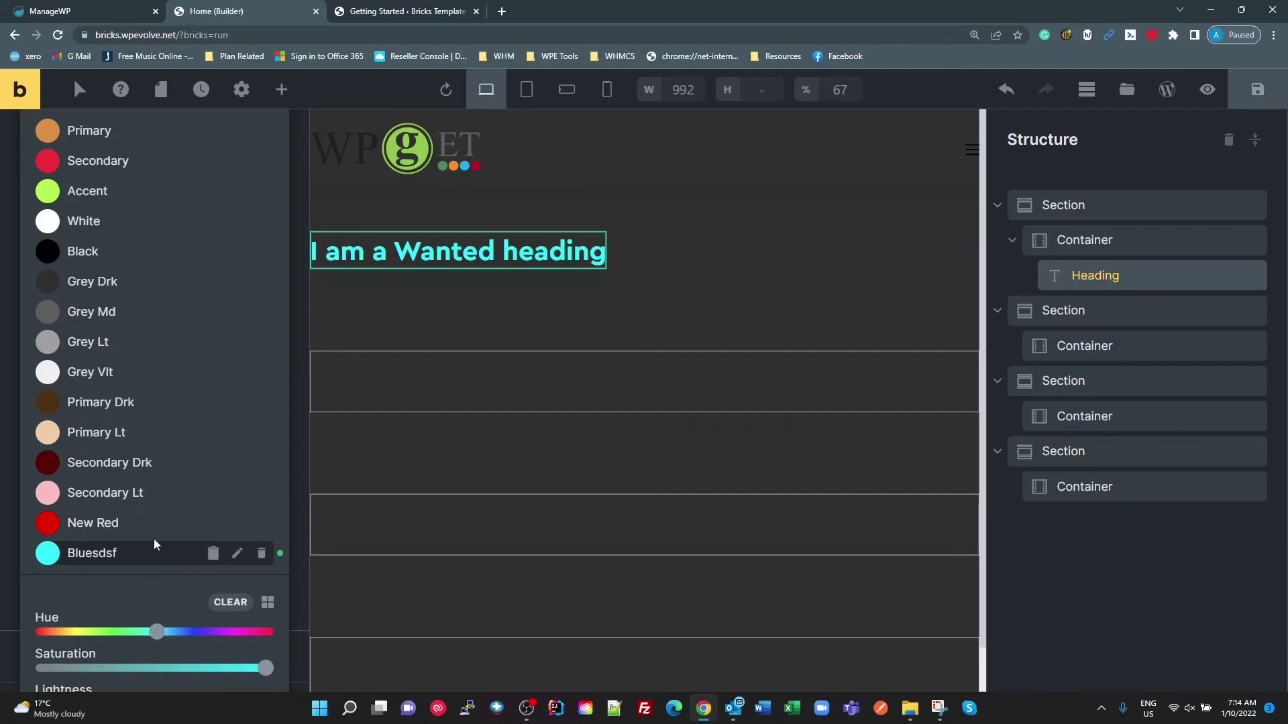
pyautogui.scroll(-4, 155, 541)
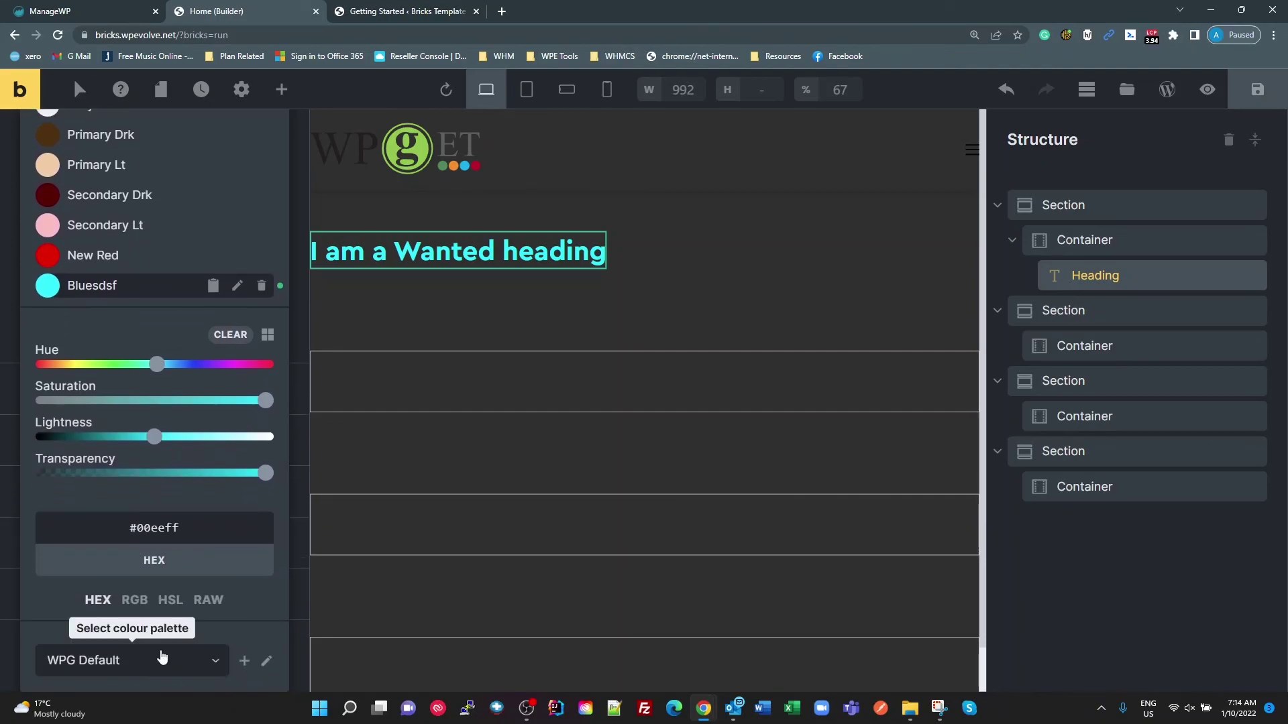